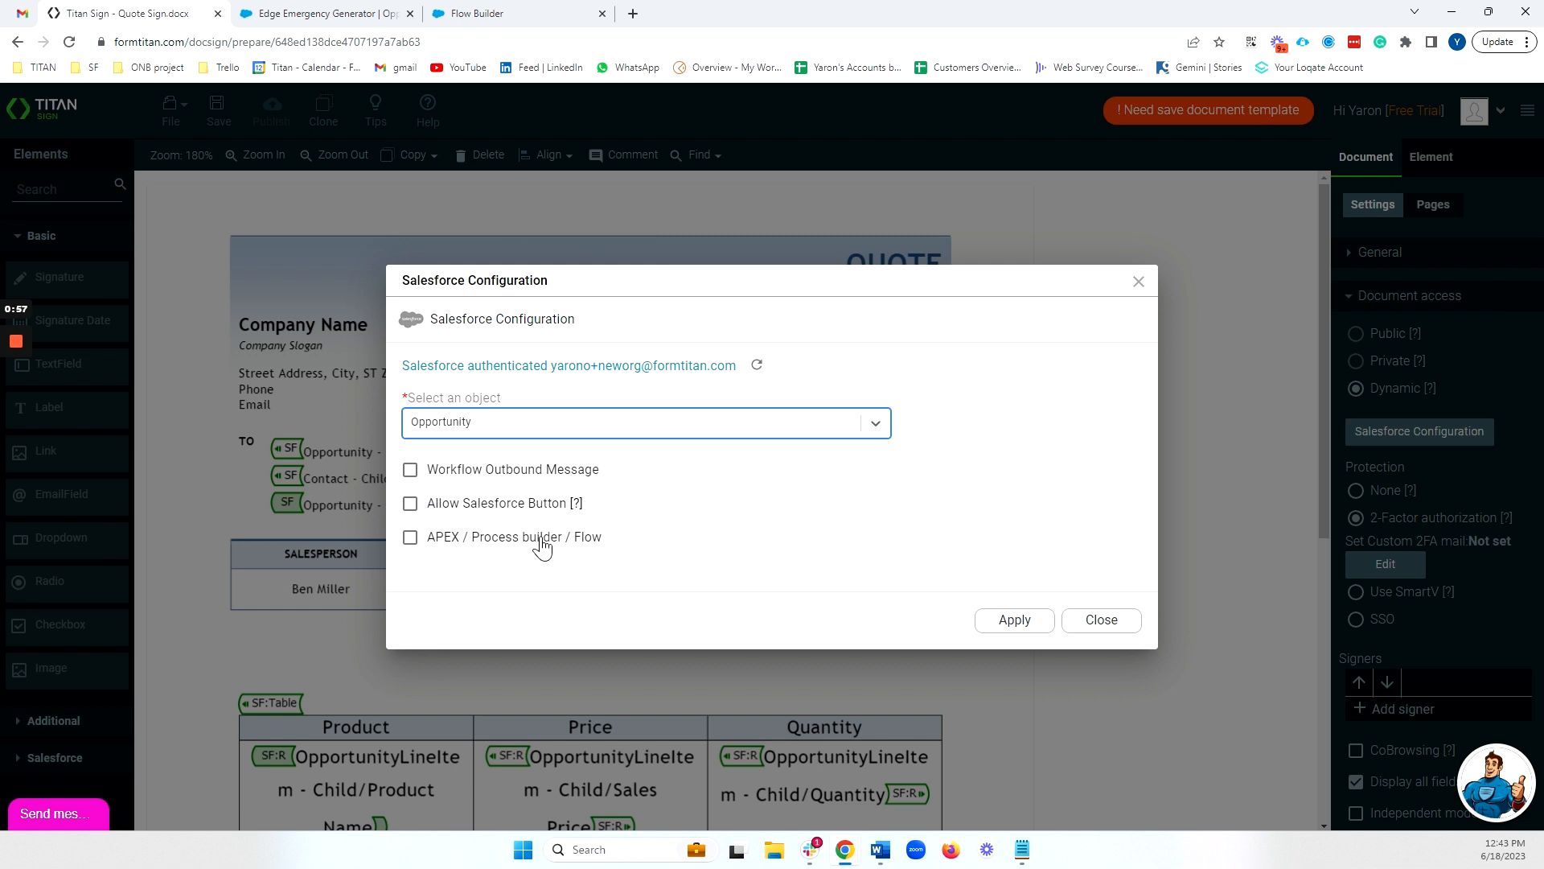
Enable APEX / Process builder / Flow in the document's Salesforce configuration and set the document protection to None
{"action": "left_click", "coordinate": [410, 538]}
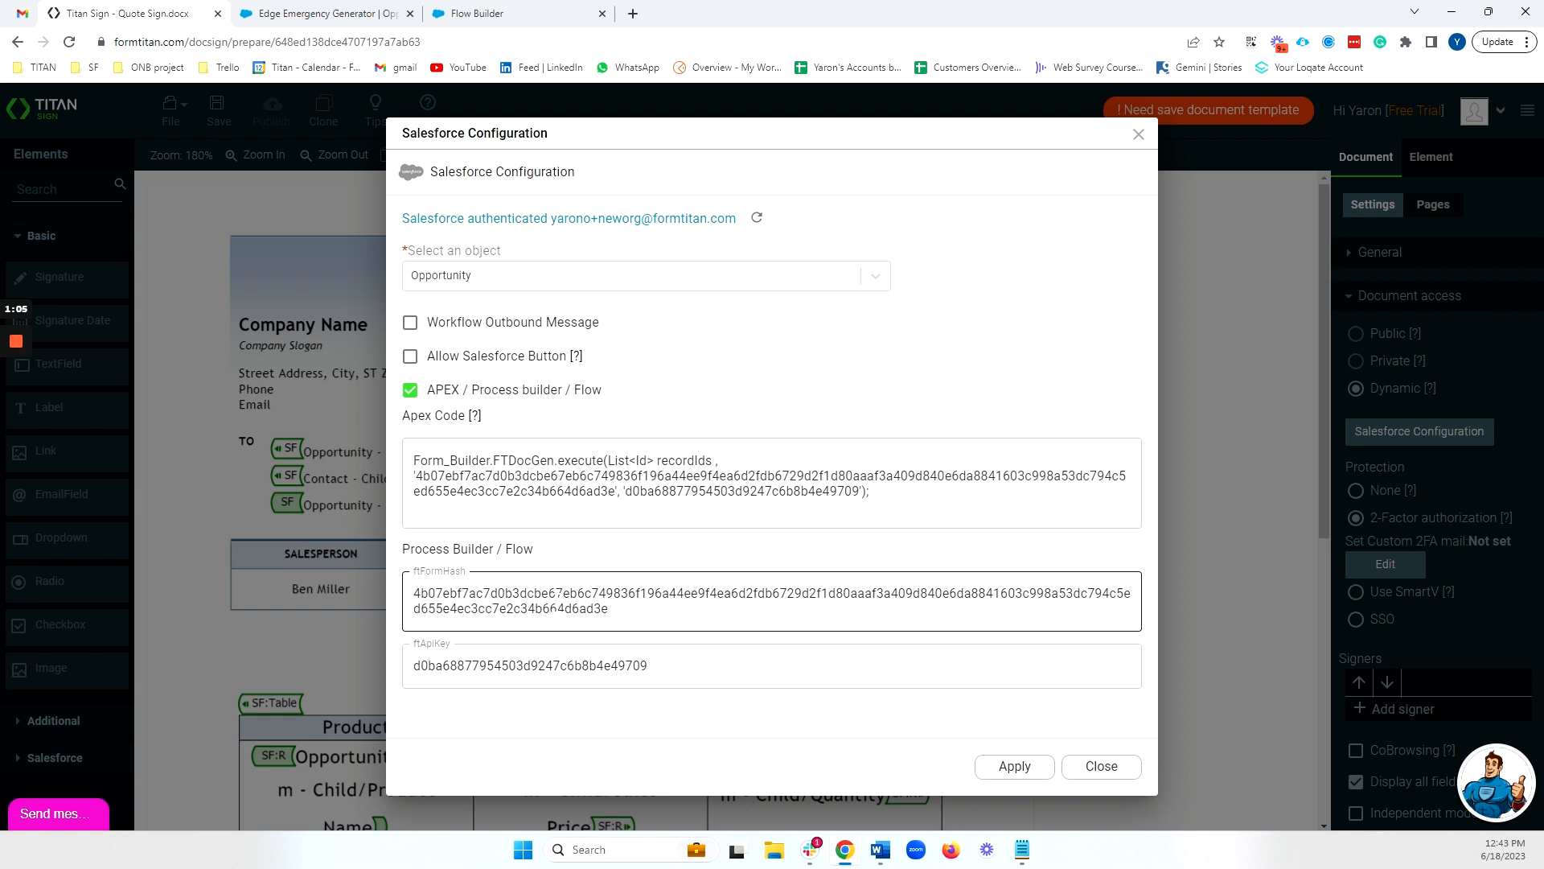
{"action": "left_click", "coordinate": [1015, 770]}
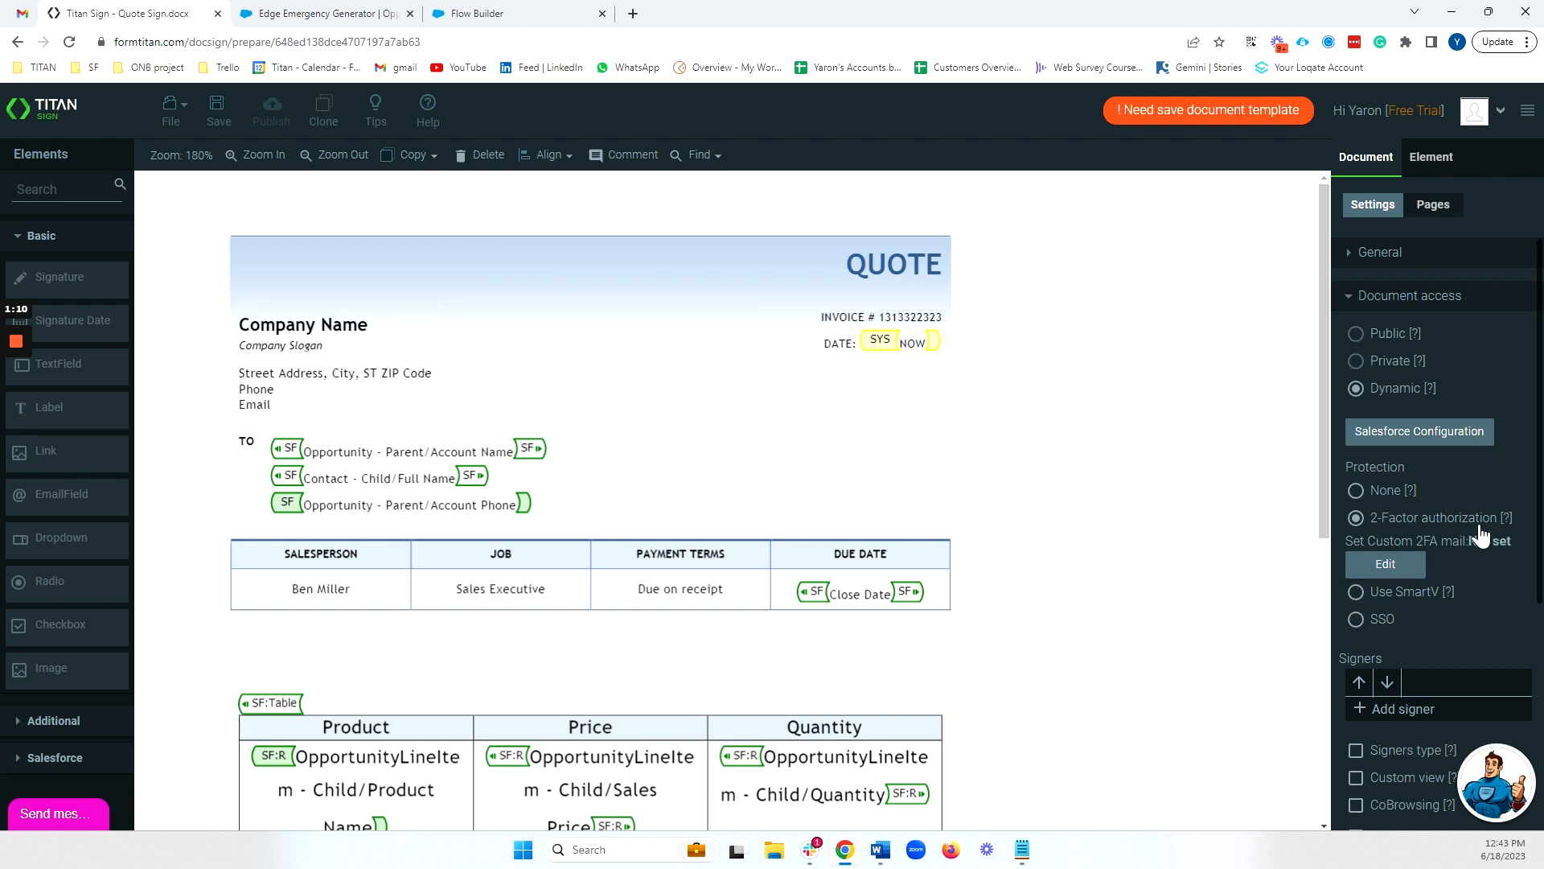
{"action": "left_click", "coordinate": [1356, 492]}
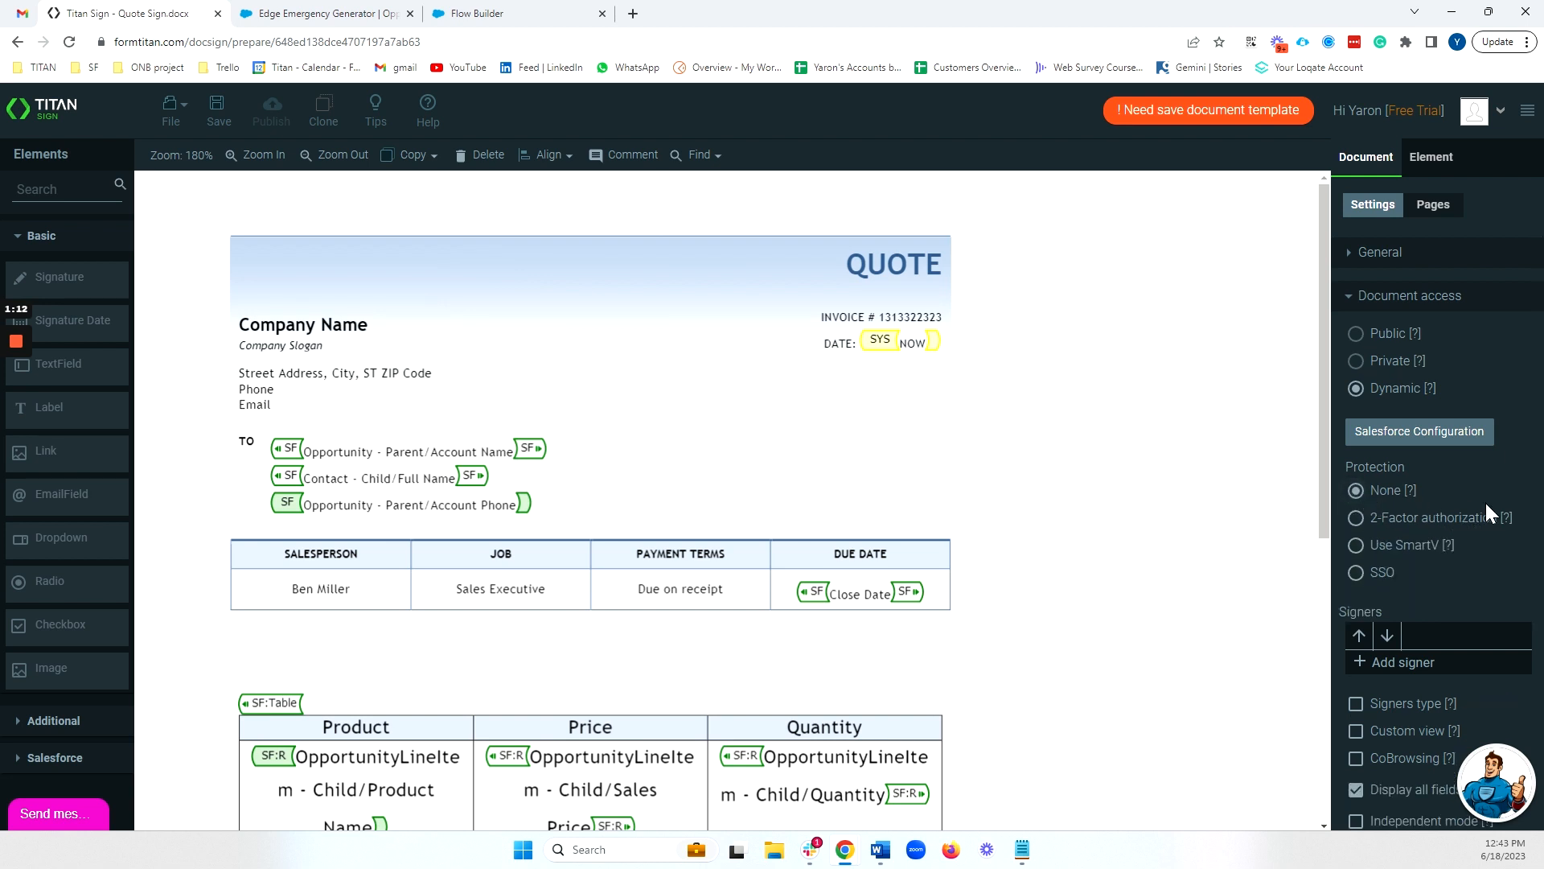
Add a document signer named Opp_Acc and open its Salesforce configuration
{"action": "scroll", "coordinate": [1485, 503], "scroll_direction": "down", "scroll_amount": 1}
{"action": "left_click", "coordinate": [1396, 581]}
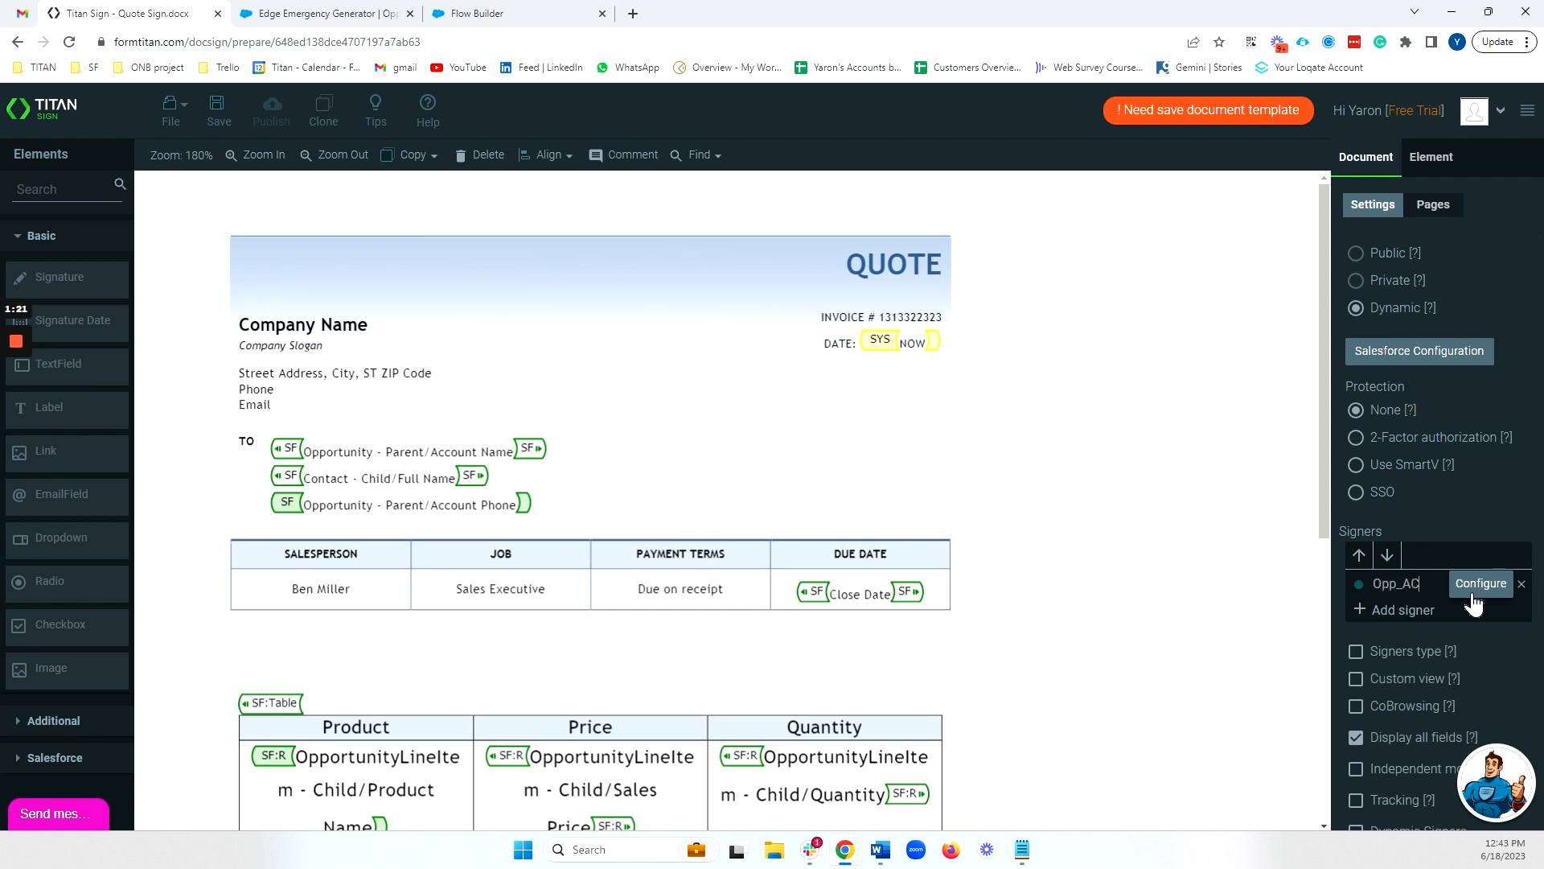
{"action": "left_click", "coordinate": [1475, 588]}
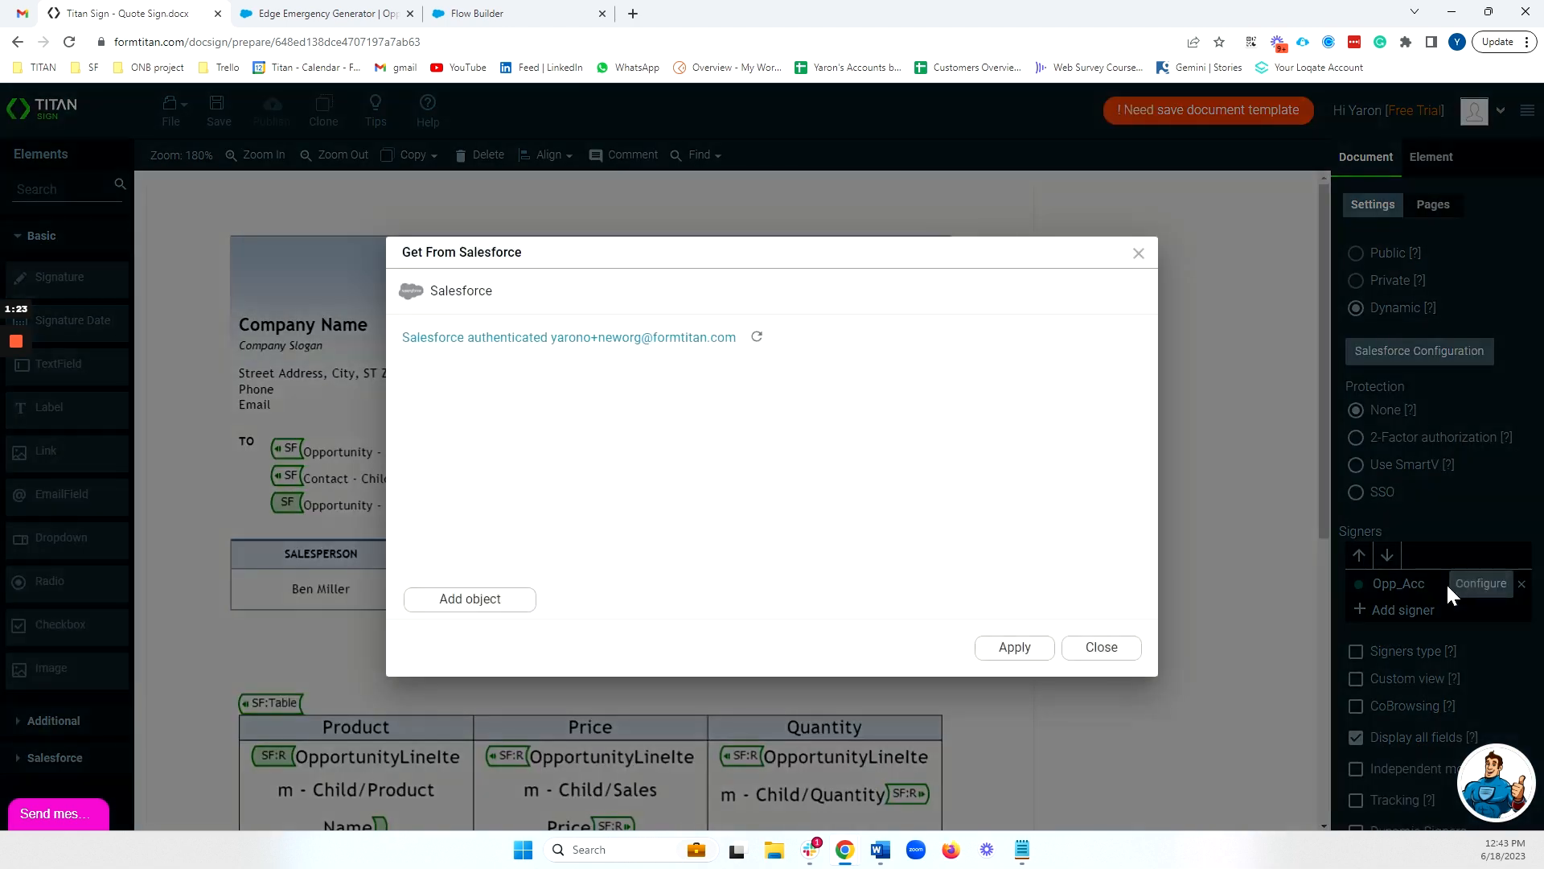
Add Opportunity as the Salesforce object for the Opp_Acc signer
{"action": "left_click", "coordinate": [472, 602]}
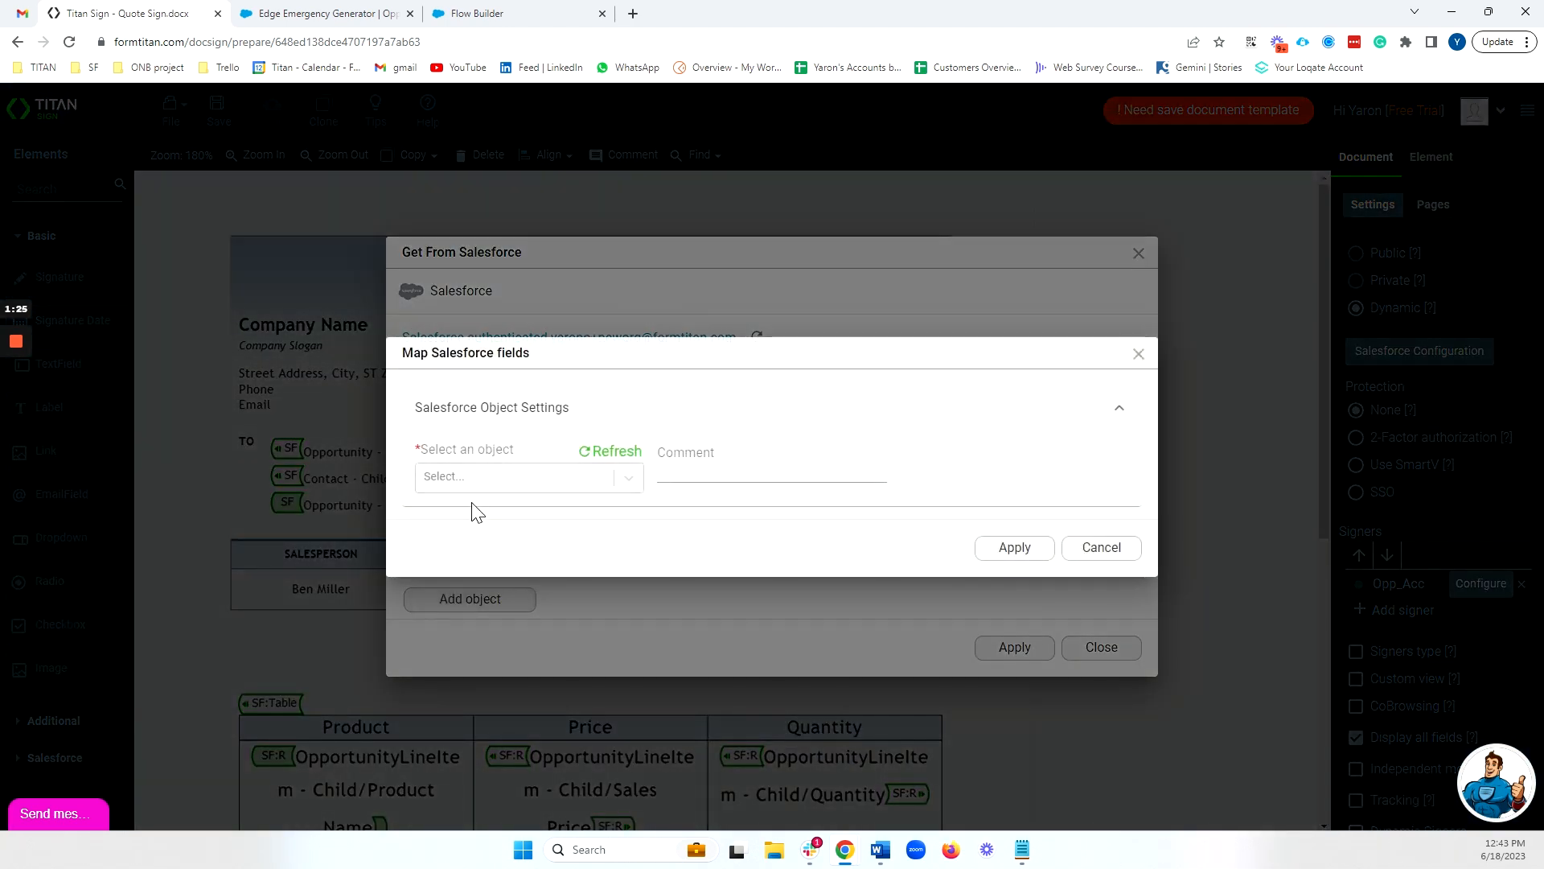
{"action": "left_click", "coordinate": [480, 479]}
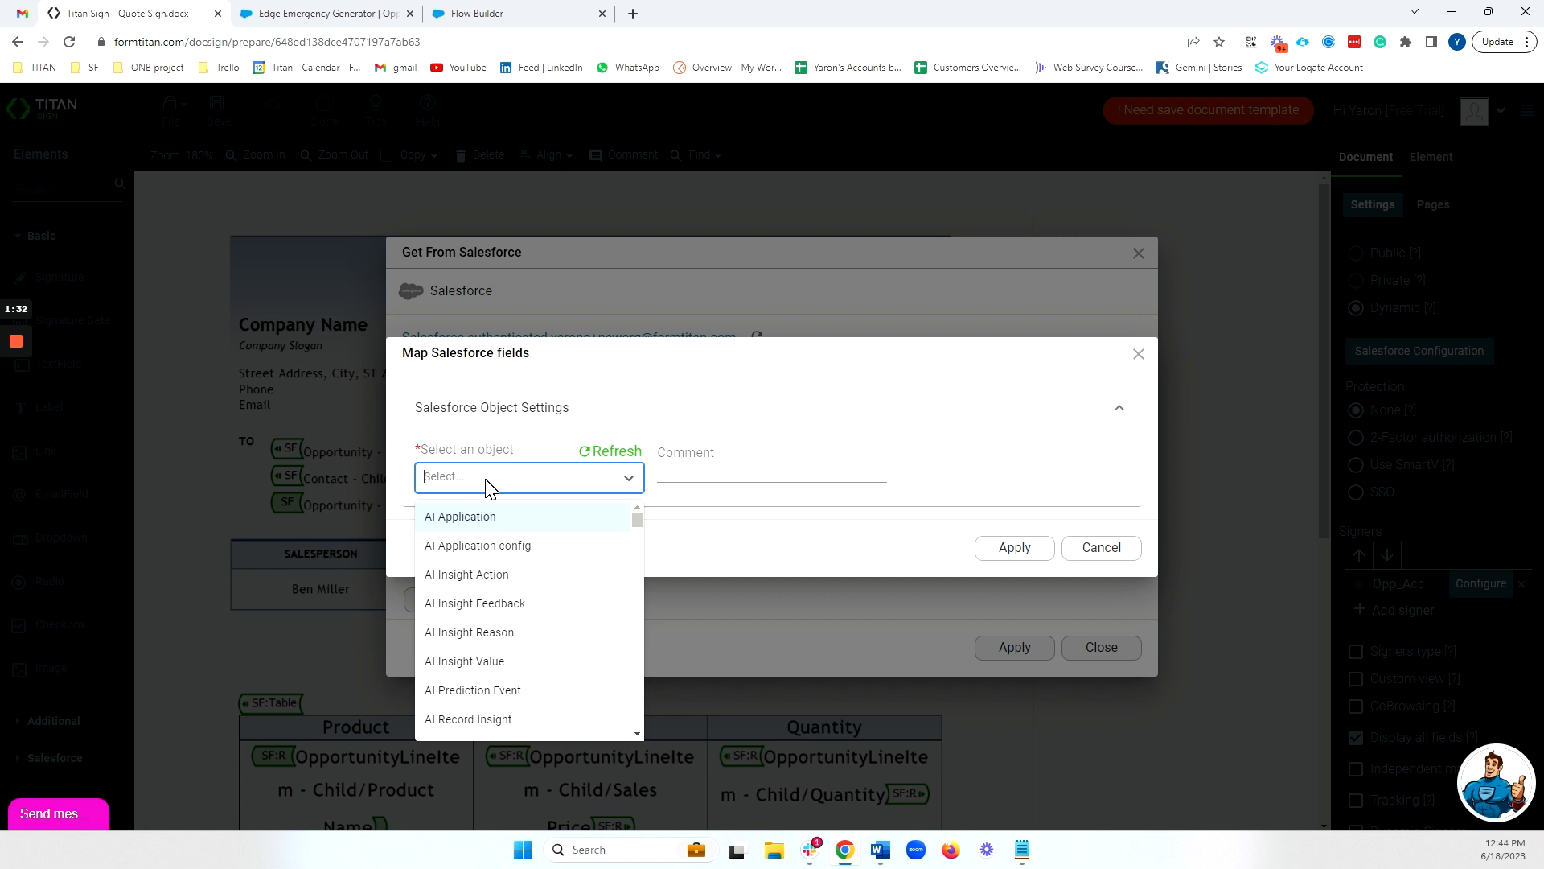
{"action": "type", "text": "oppo"}
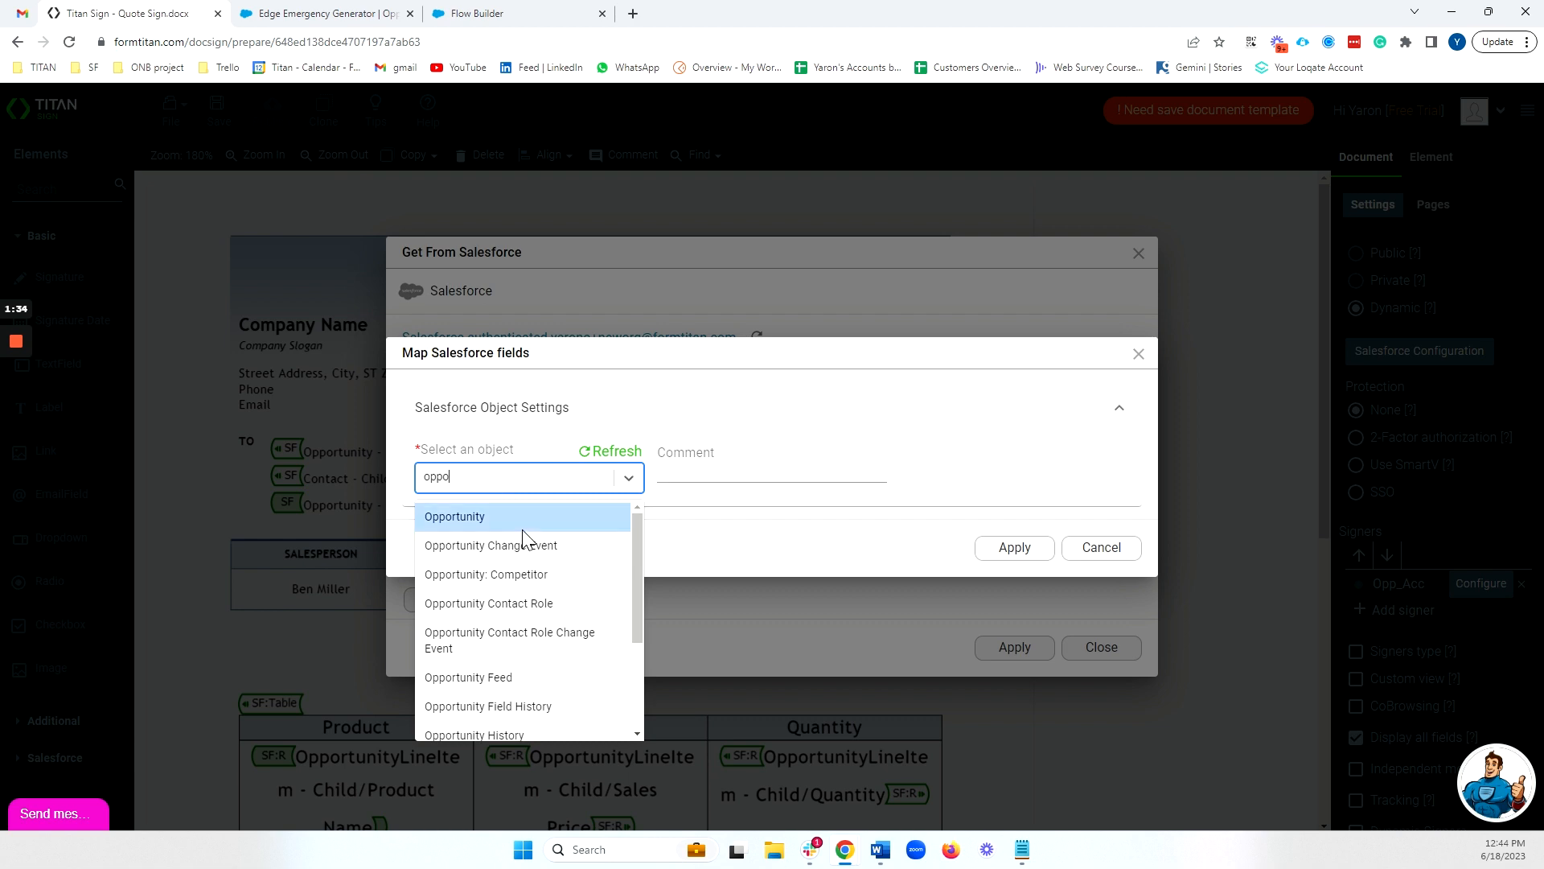
{"action": "left_click", "coordinate": [465, 515]}
Set the Opportunity object's condition to Opportunity ID Equals Record ID and apply the object mapping
{"action": "left_click", "coordinate": [511, 477]}
{"action": "left_click", "coordinate": [518, 460]}
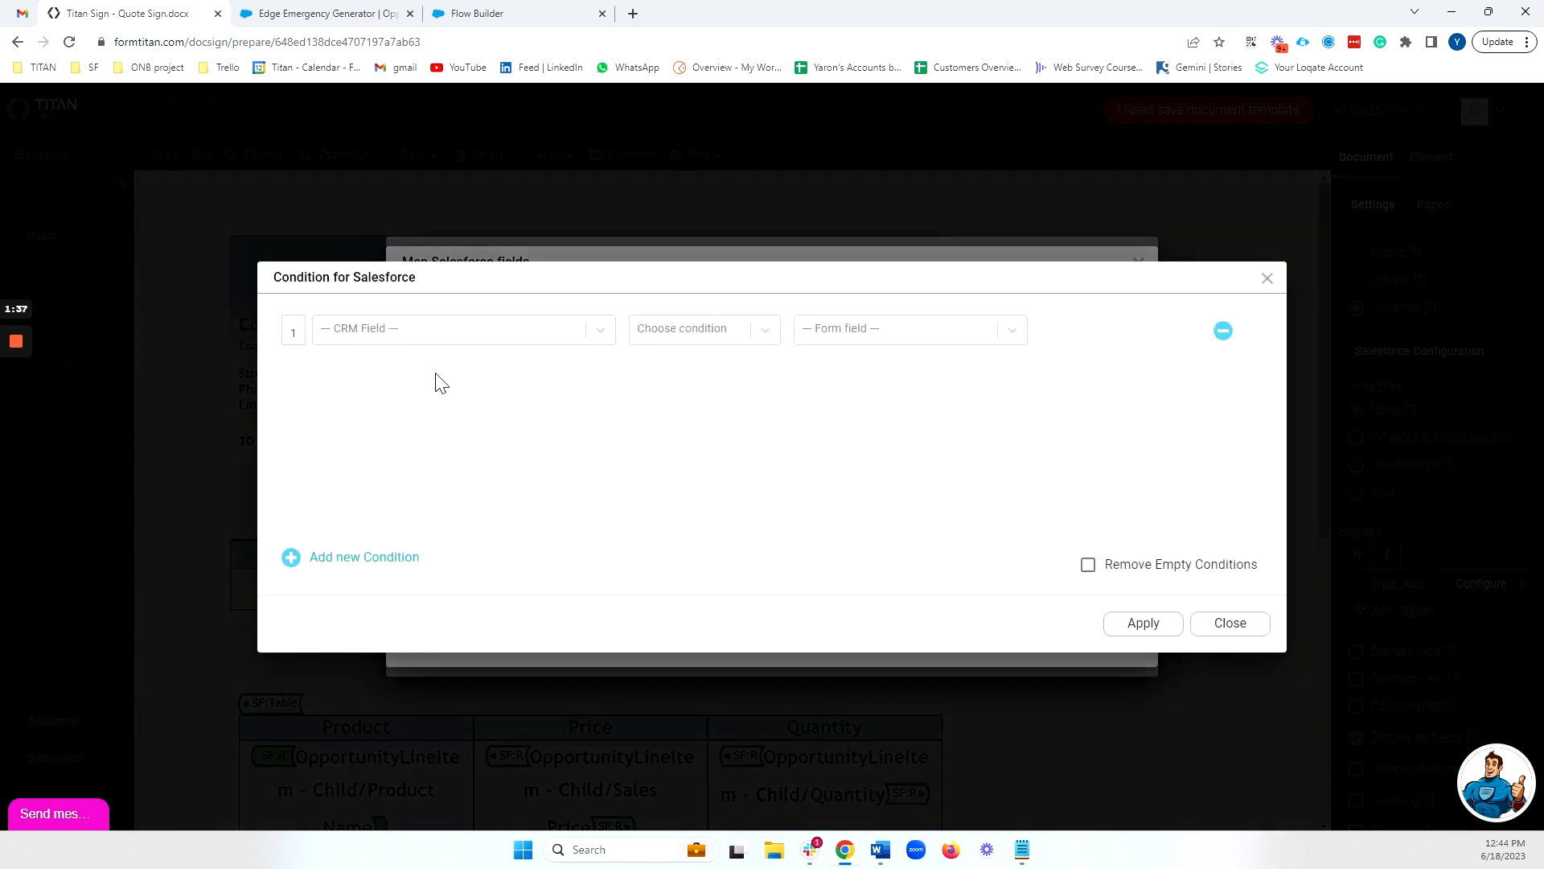
{"action": "left_click", "coordinate": [451, 328]}
{"action": "left_click", "coordinate": [424, 426]}
{"action": "left_click", "coordinate": [692, 329]}
{"action": "left_click", "coordinate": [679, 393]}
{"action": "left_click", "coordinate": [816, 337]}
{"action": "left_click", "coordinate": [828, 369]}
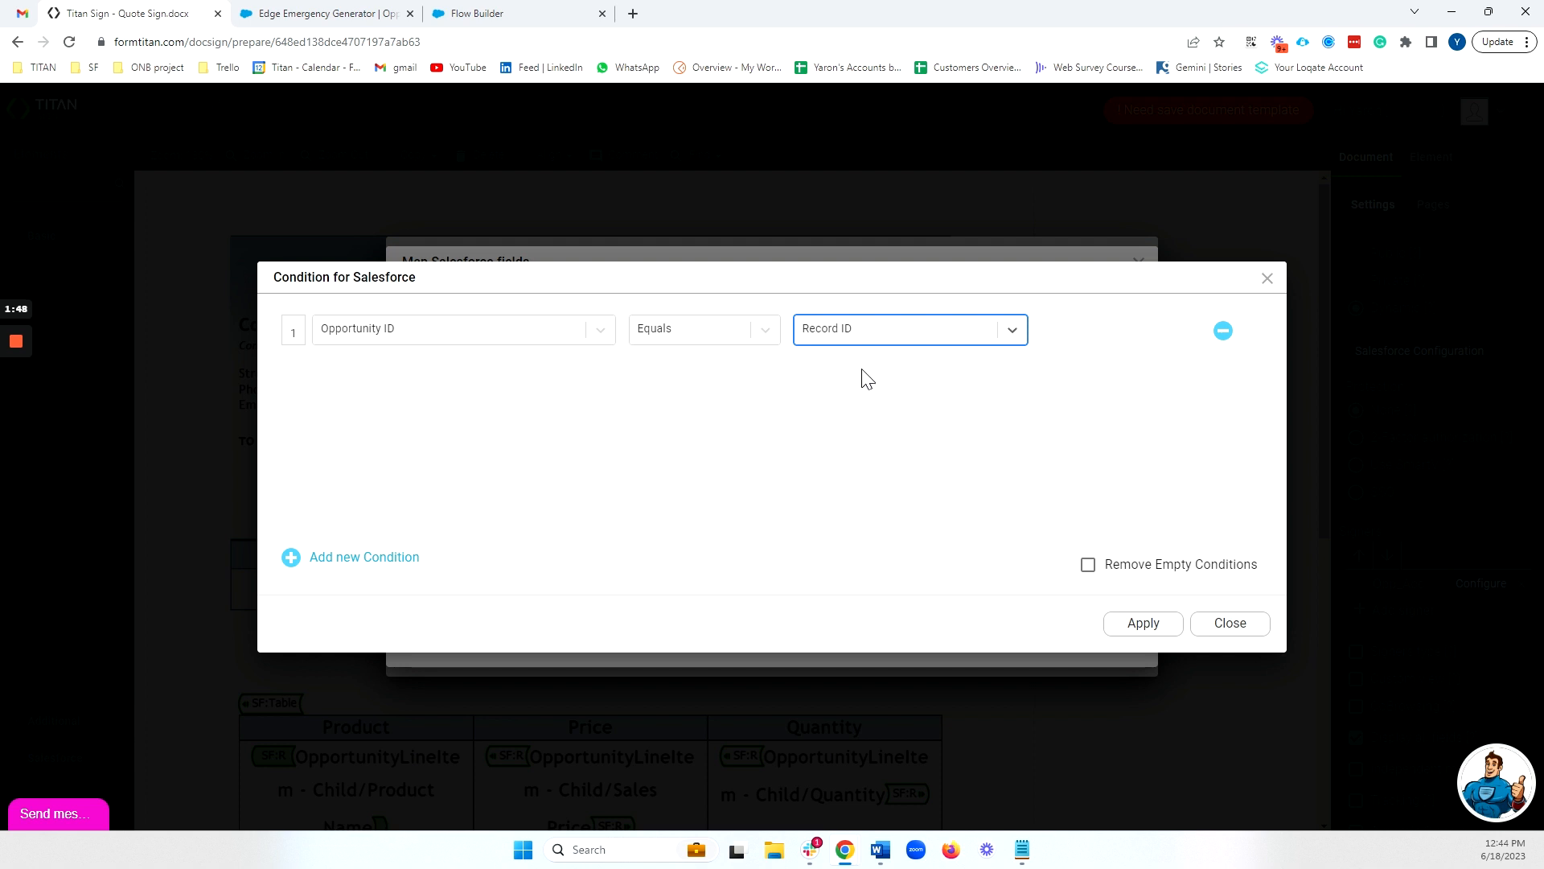
{"action": "left_click", "coordinate": [1142, 623]}
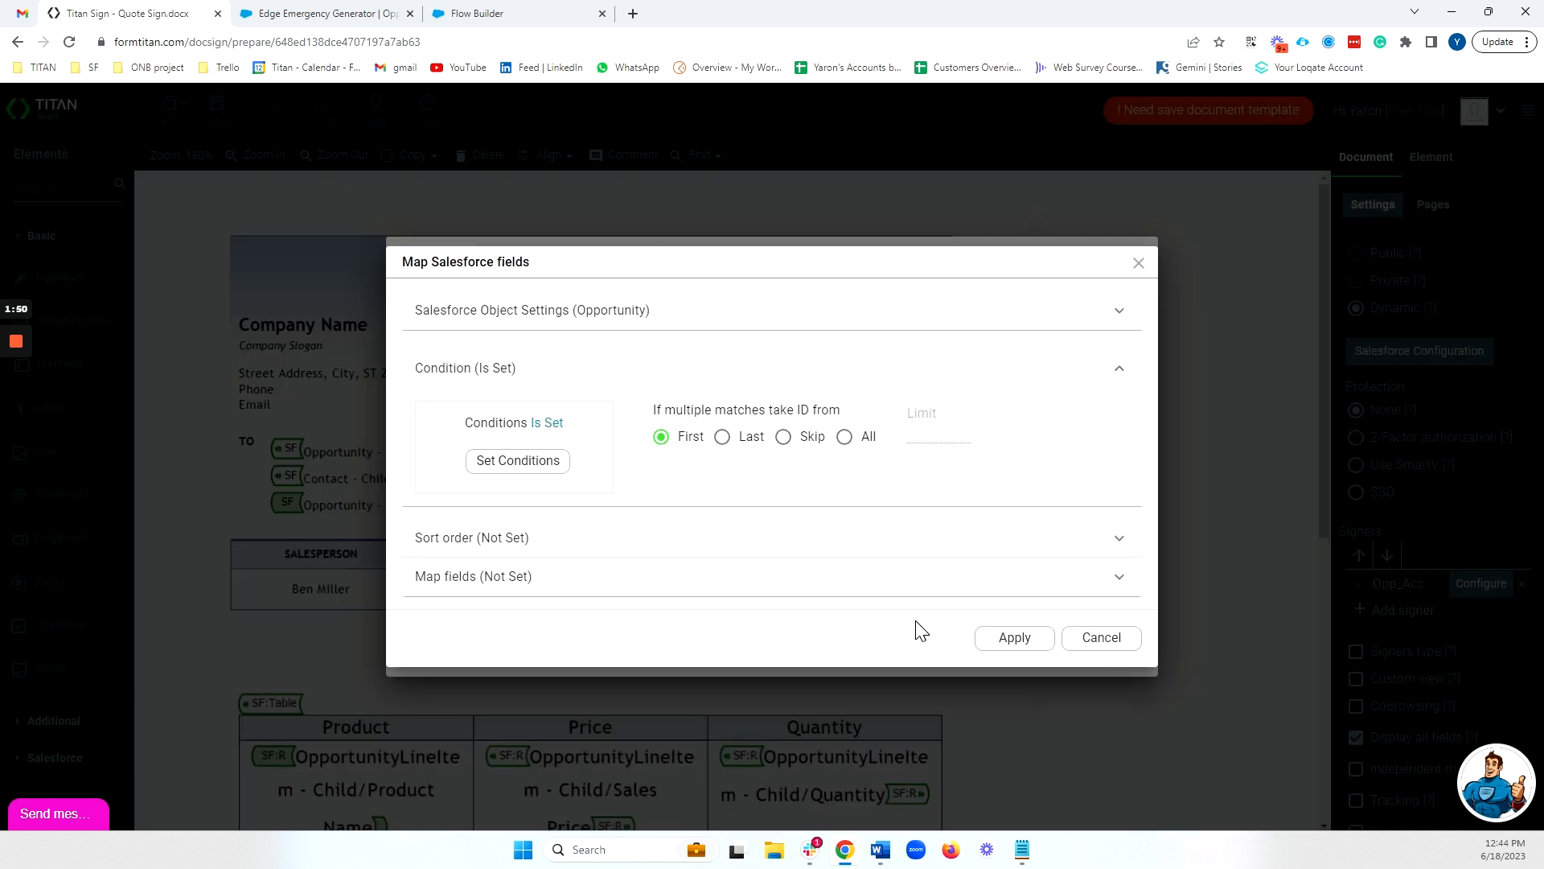
{"action": "left_click", "coordinate": [1015, 643]}
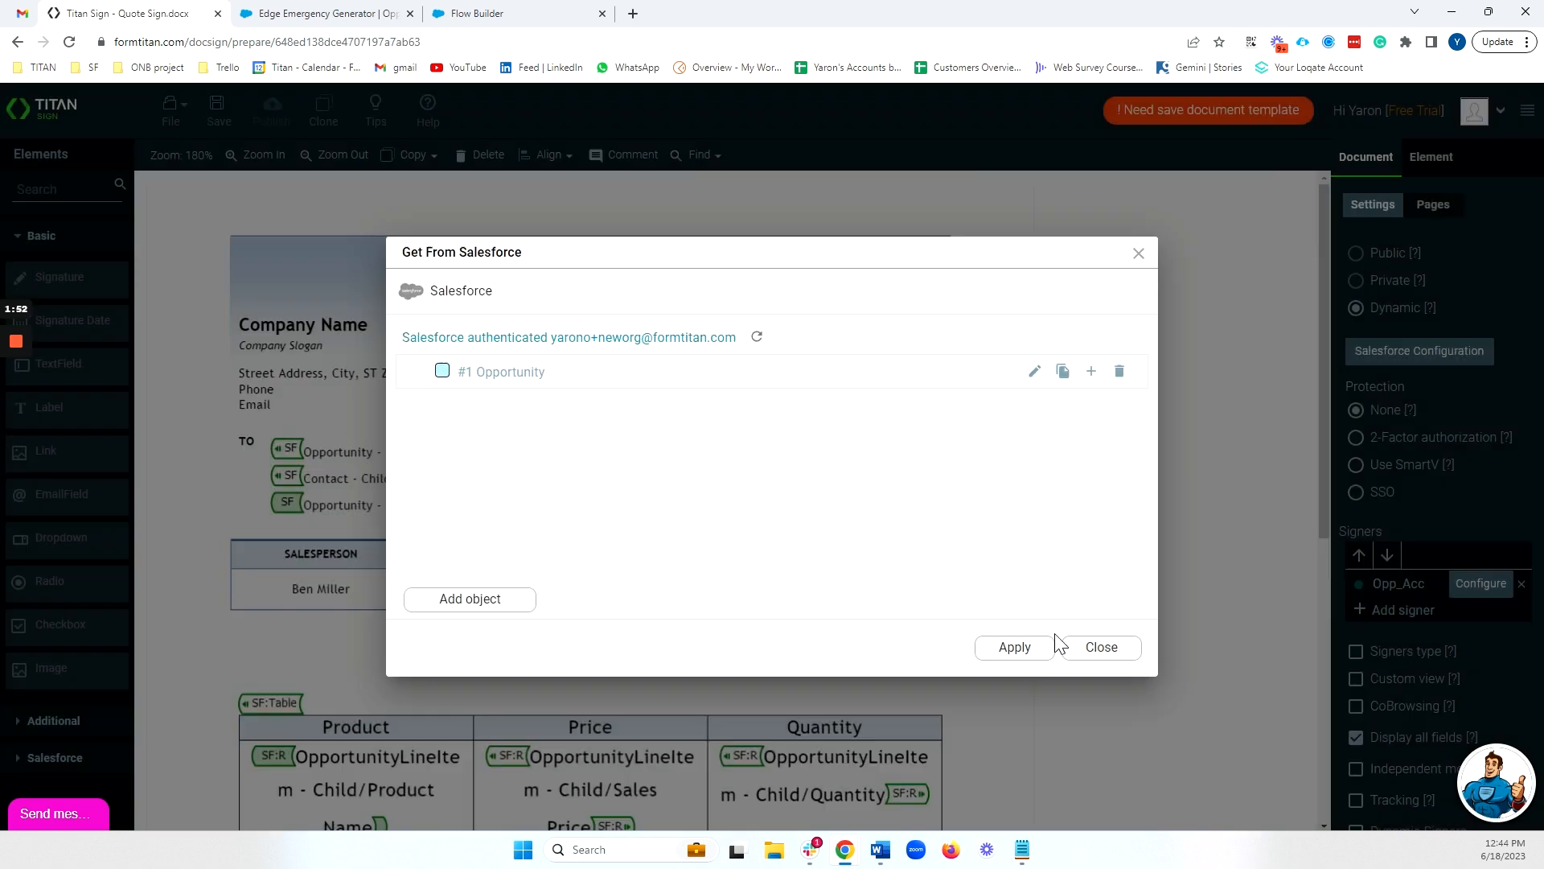
Add Account as a child object beneath the signer's Opportunity object
{"action": "left_click", "coordinate": [1091, 371]}
{"action": "left_click", "coordinate": [563, 487]}
{"action": "type", "text": "acc"}
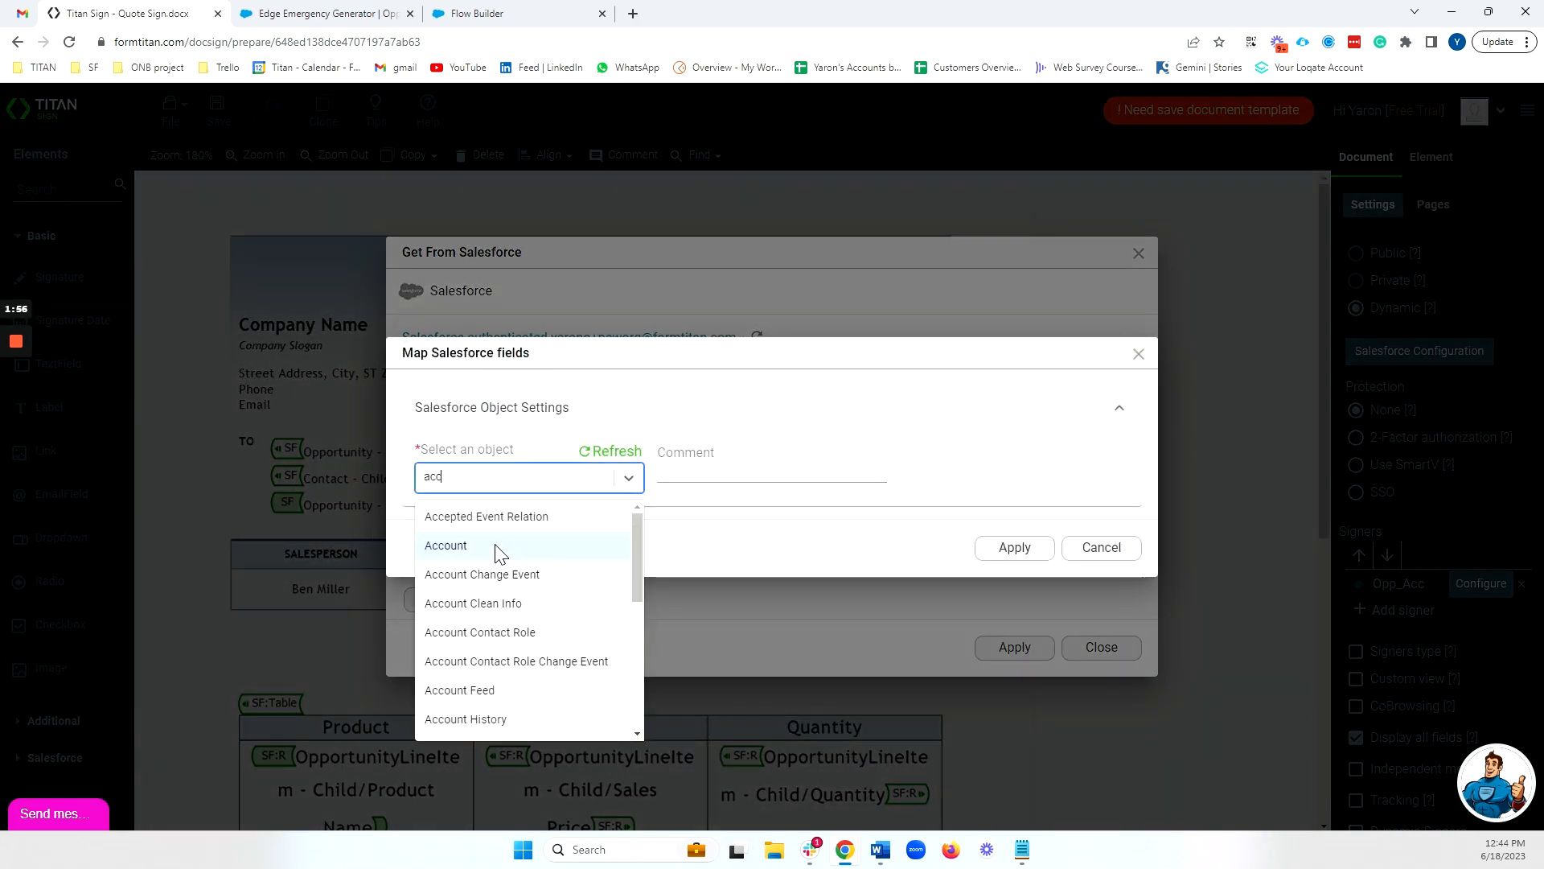
{"action": "left_click", "coordinate": [494, 543]}
Set the Account object's condition to Account ID Equals the Account ID of #1. Opportunity
{"action": "left_click", "coordinate": [493, 476]}
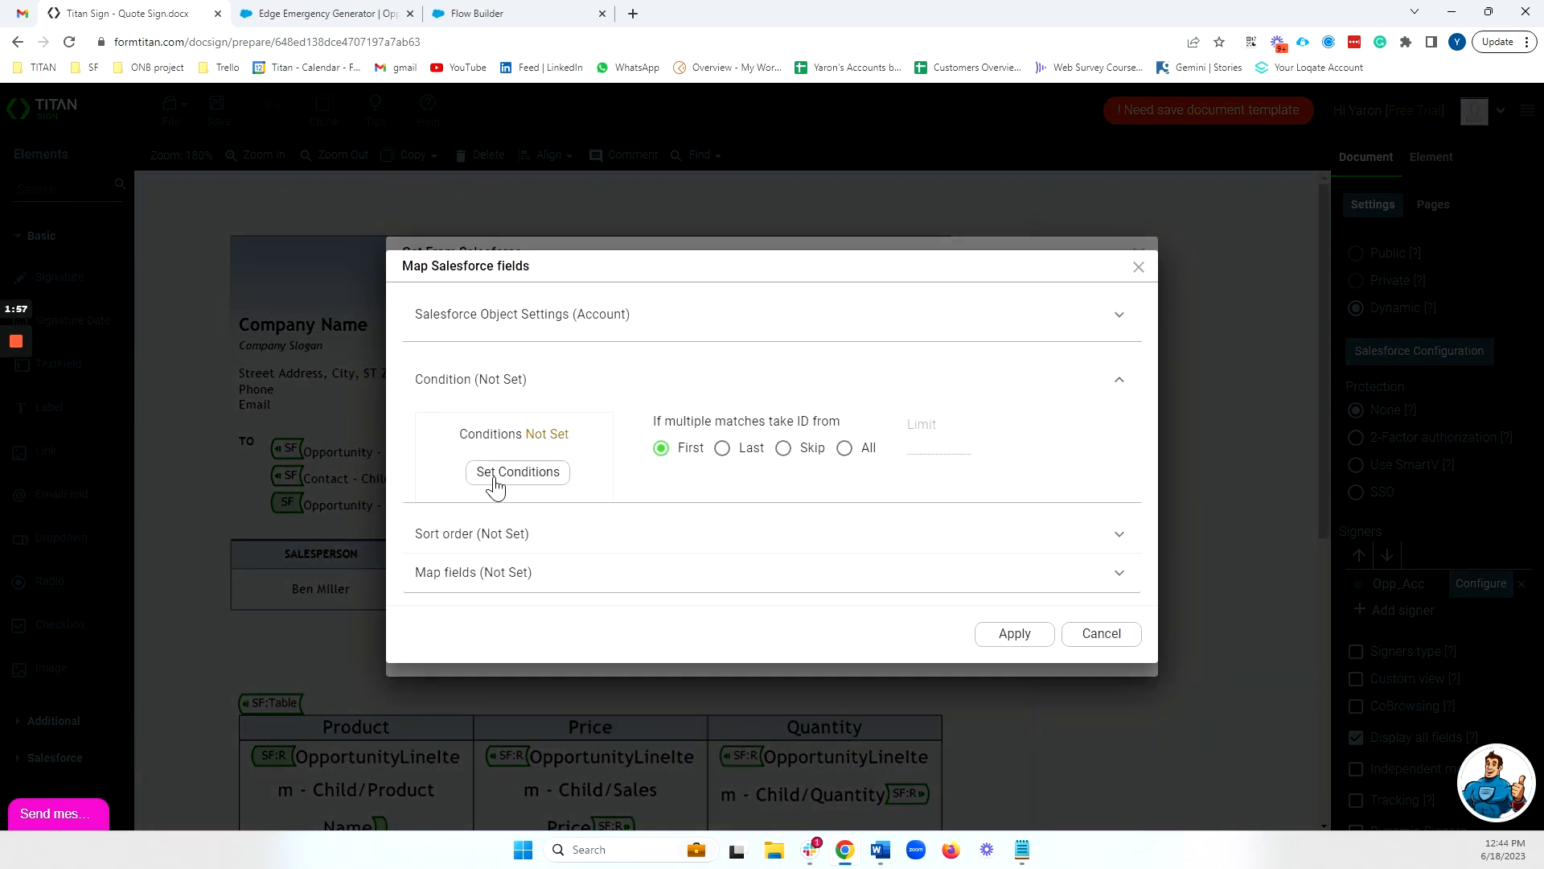
{"action": "left_click", "coordinate": [499, 464]}
{"action": "left_click", "coordinate": [486, 331]}
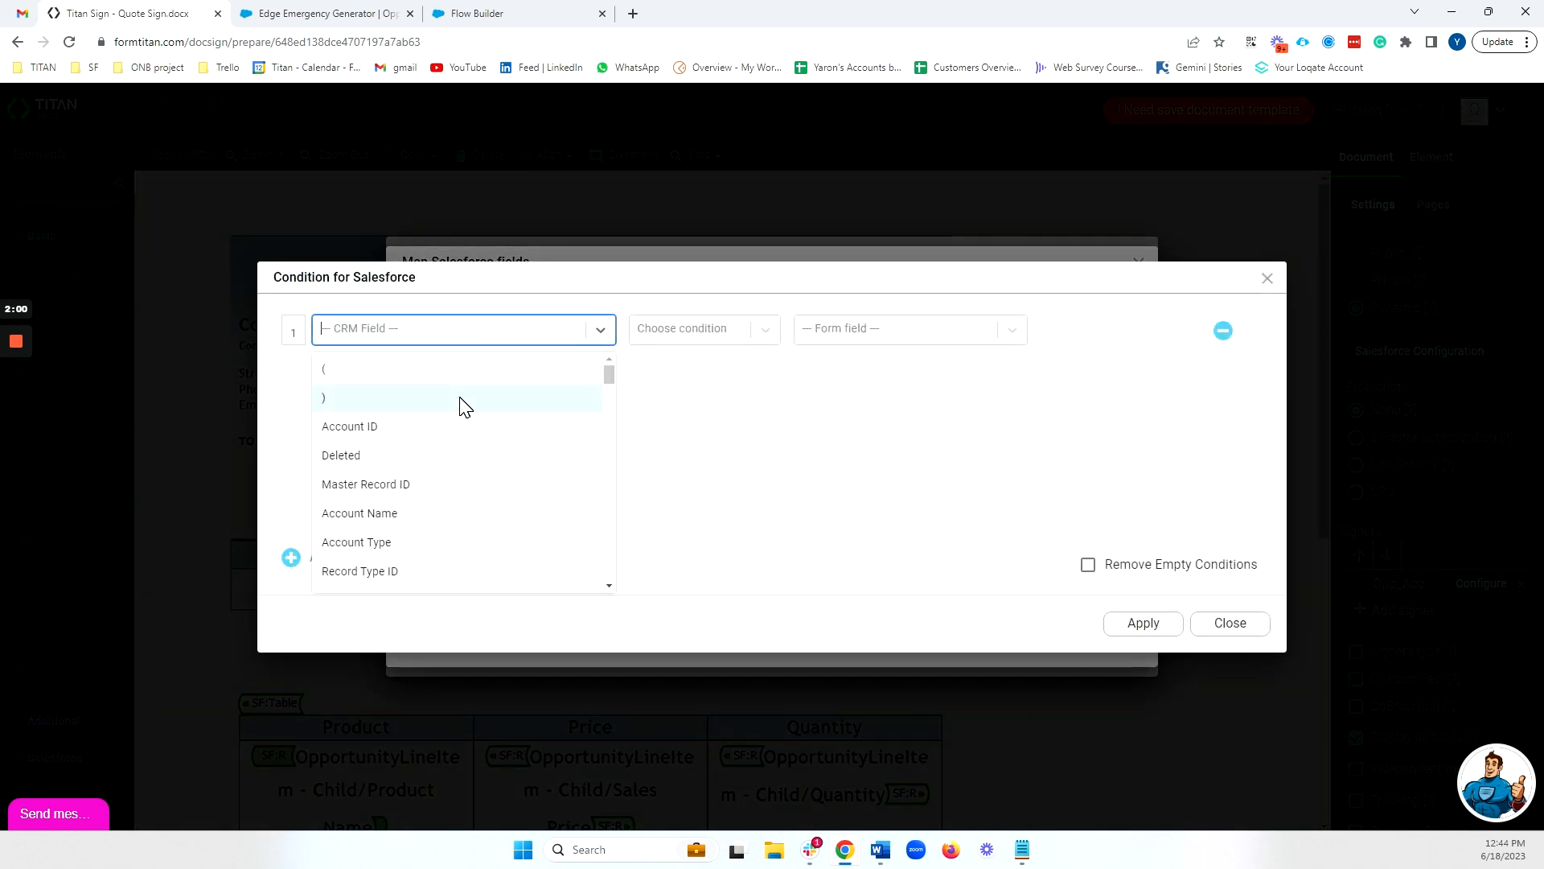
{"action": "left_click", "coordinate": [438, 426]}
{"action": "left_click", "coordinate": [682, 333]}
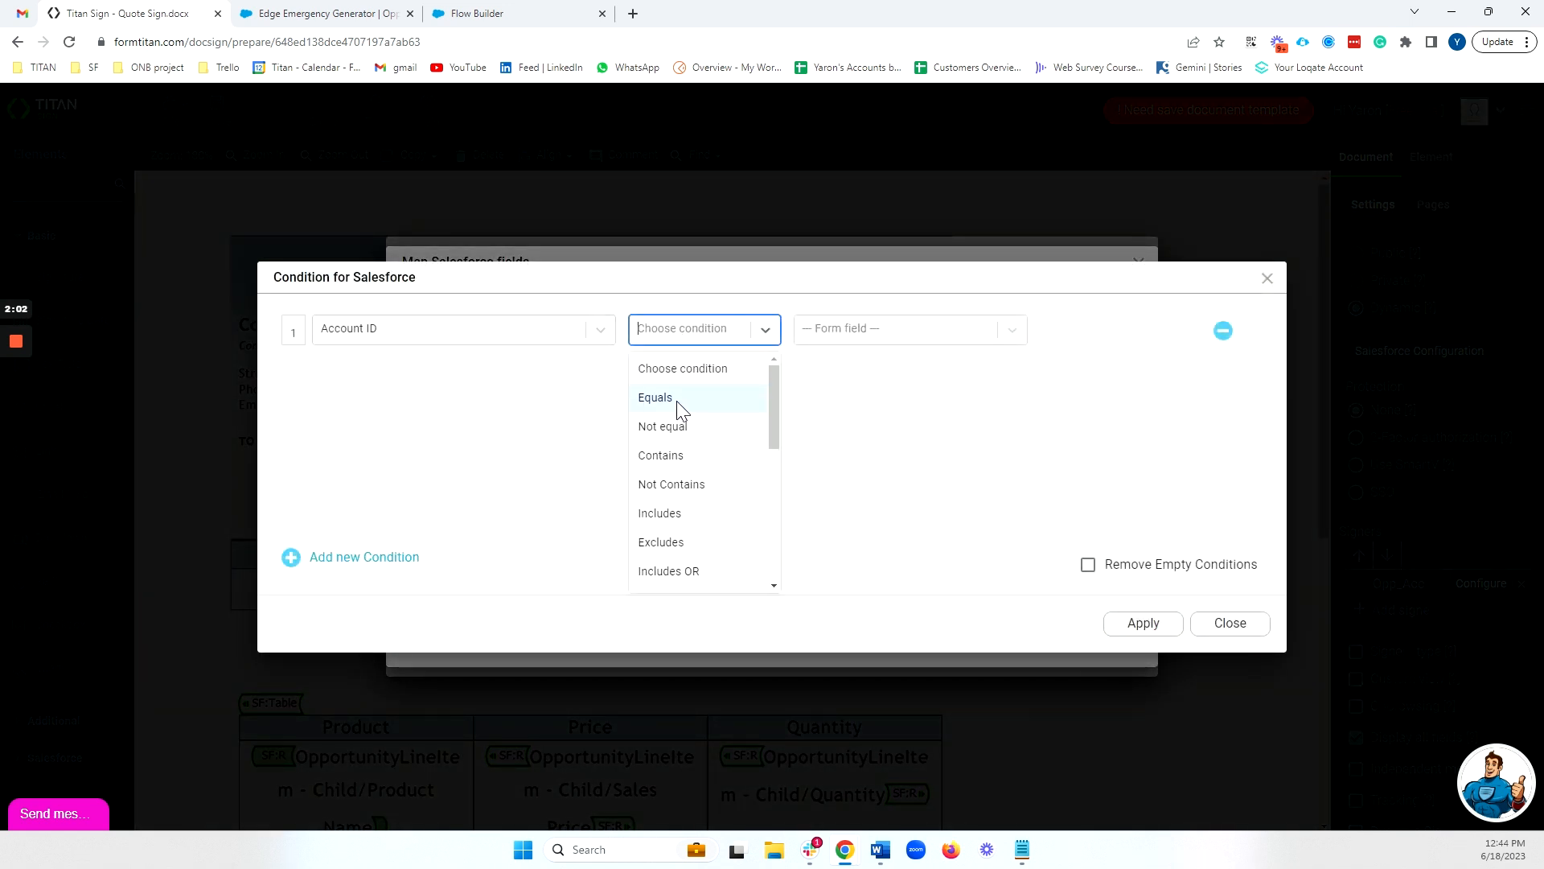
{"action": "left_click", "coordinate": [681, 399]}
{"action": "left_click", "coordinate": [857, 332]}
{"action": "left_click", "coordinate": [861, 369]}
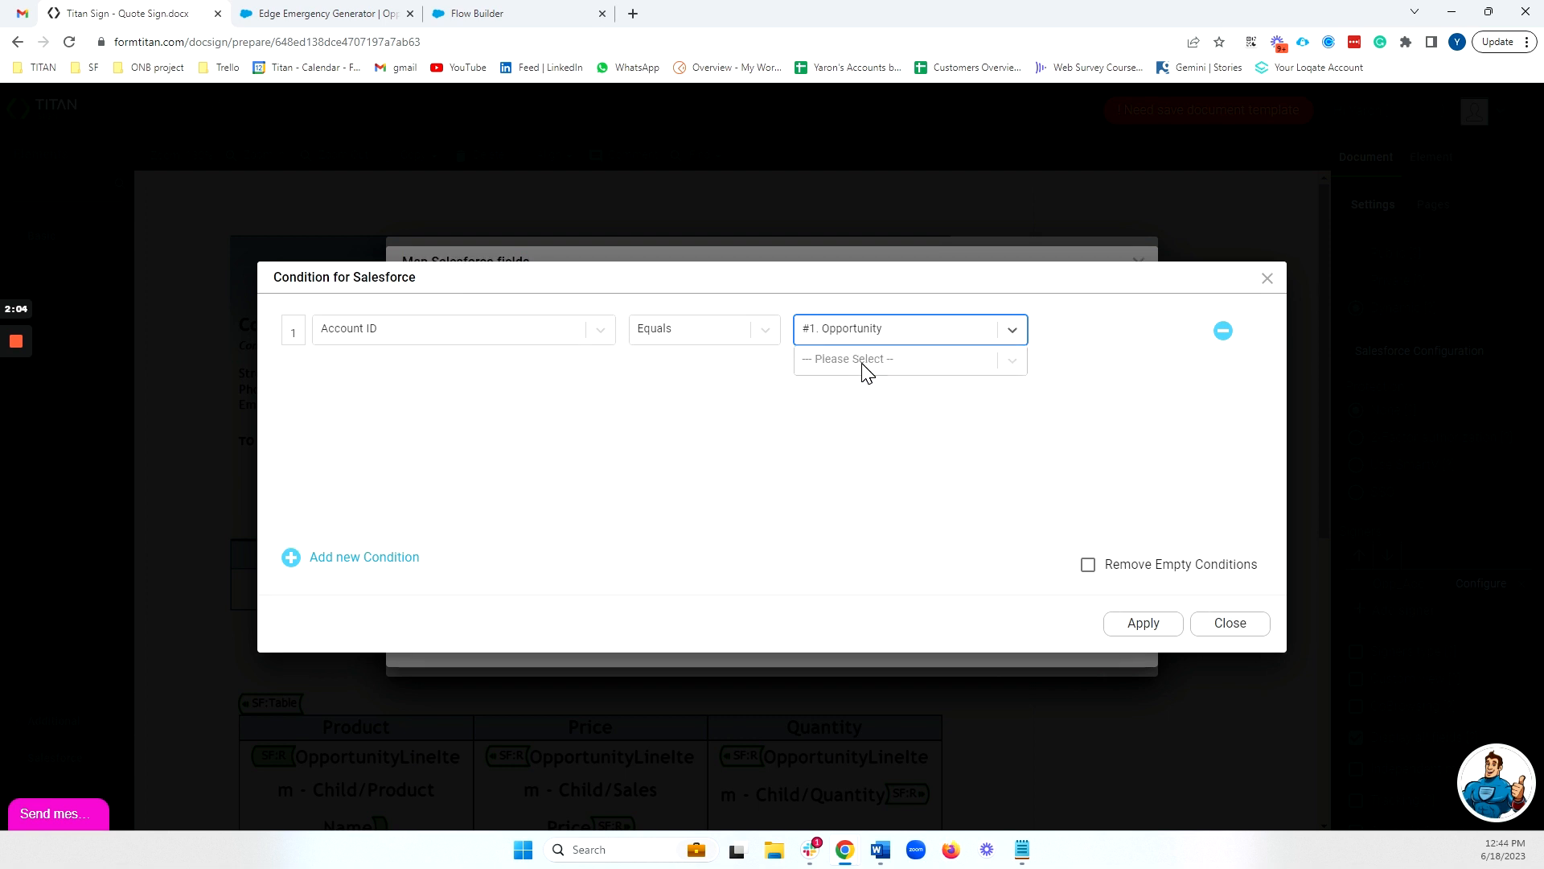
{"action": "left_click", "coordinate": [867, 360]}
{"action": "type", "text": "acc"}
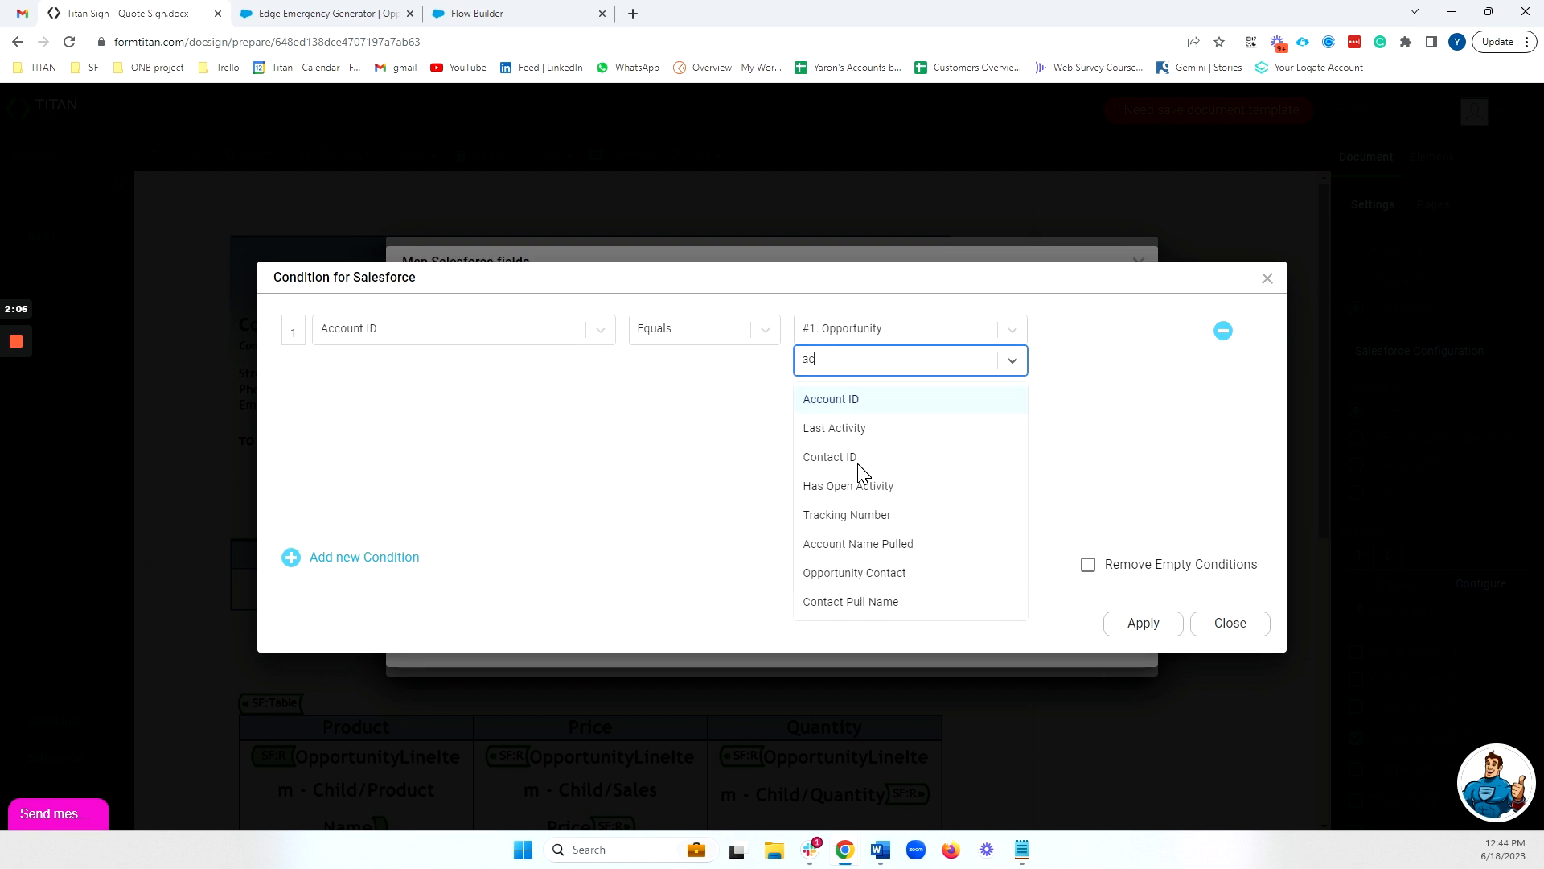
{"action": "left_click", "coordinate": [875, 400]}
{"action": "left_click", "coordinate": [1141, 624]}
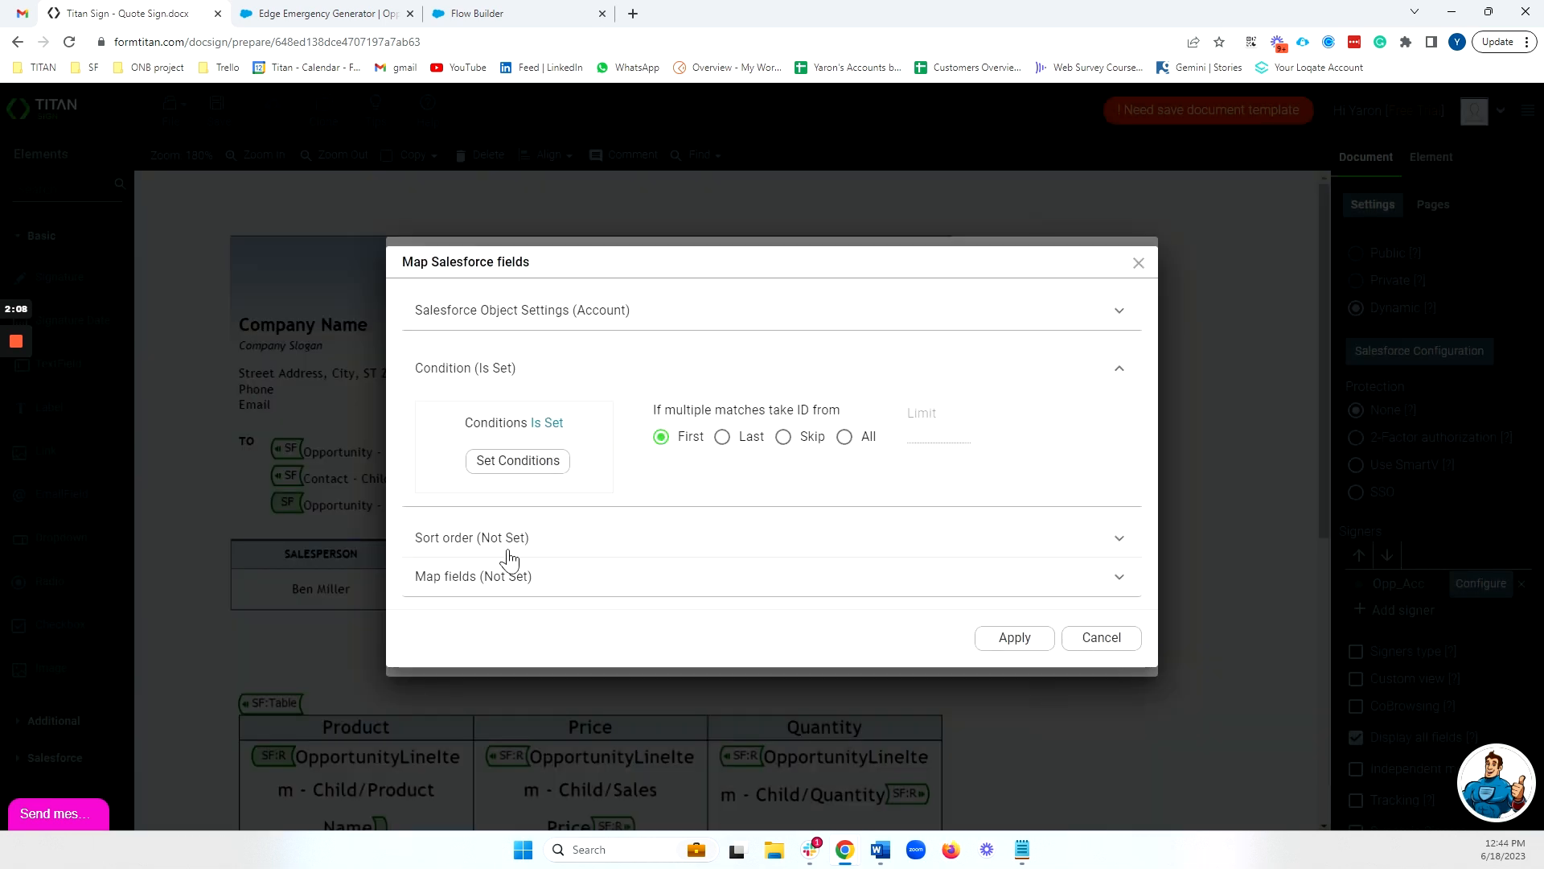
Map the signer's First Name to the Salesforce Account Name field
{"action": "left_click", "coordinate": [498, 575]}
{"action": "left_click", "coordinate": [519, 543]}
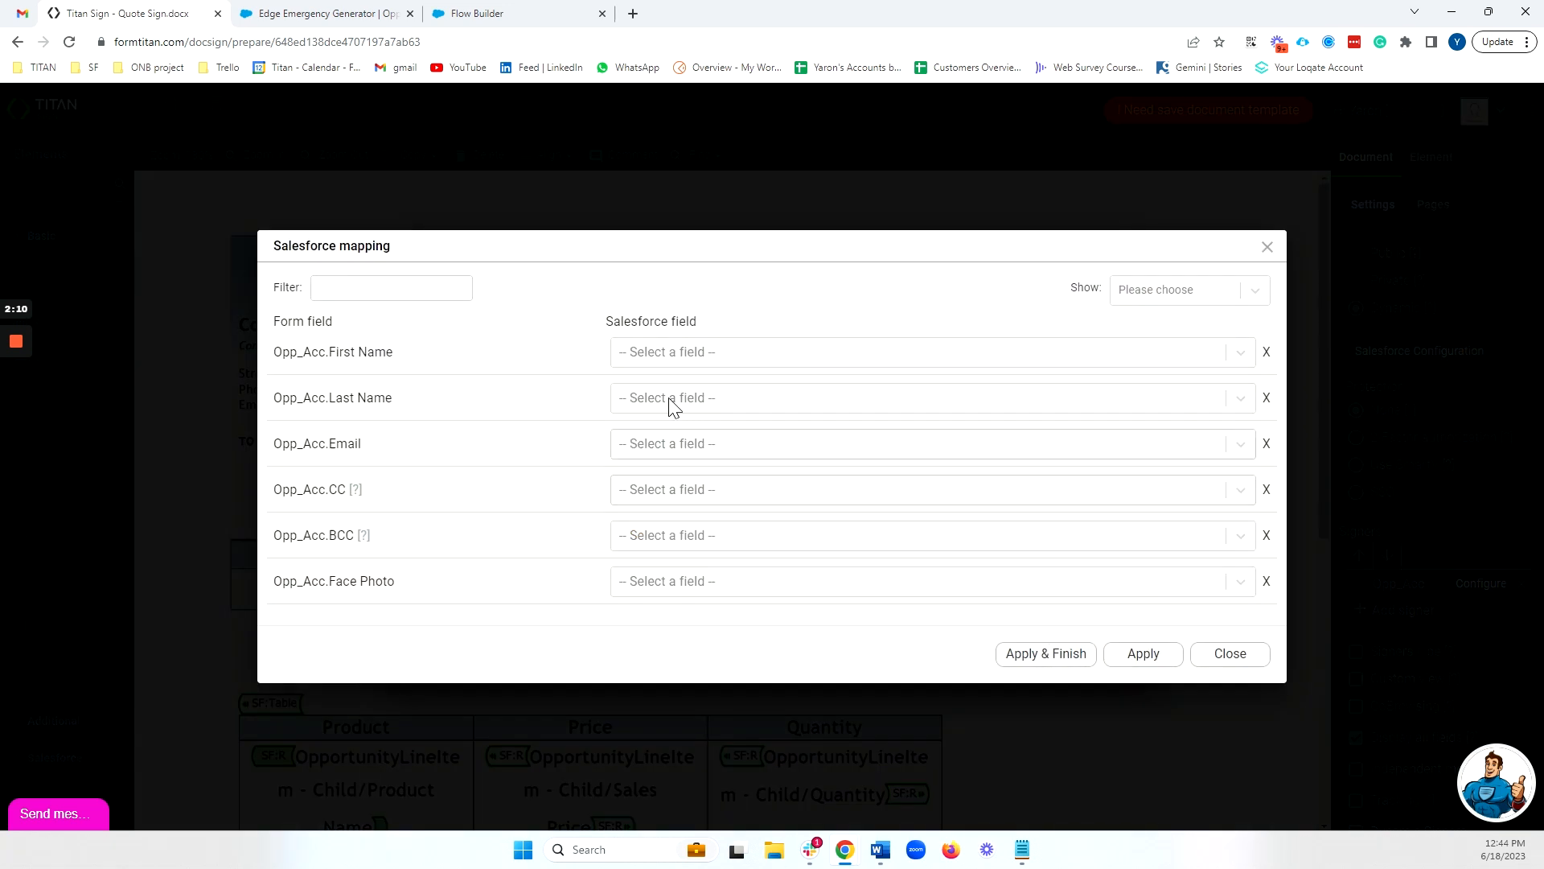
{"action": "left_click", "coordinate": [667, 351]}
{"action": "left_click", "coordinate": [667, 354]}
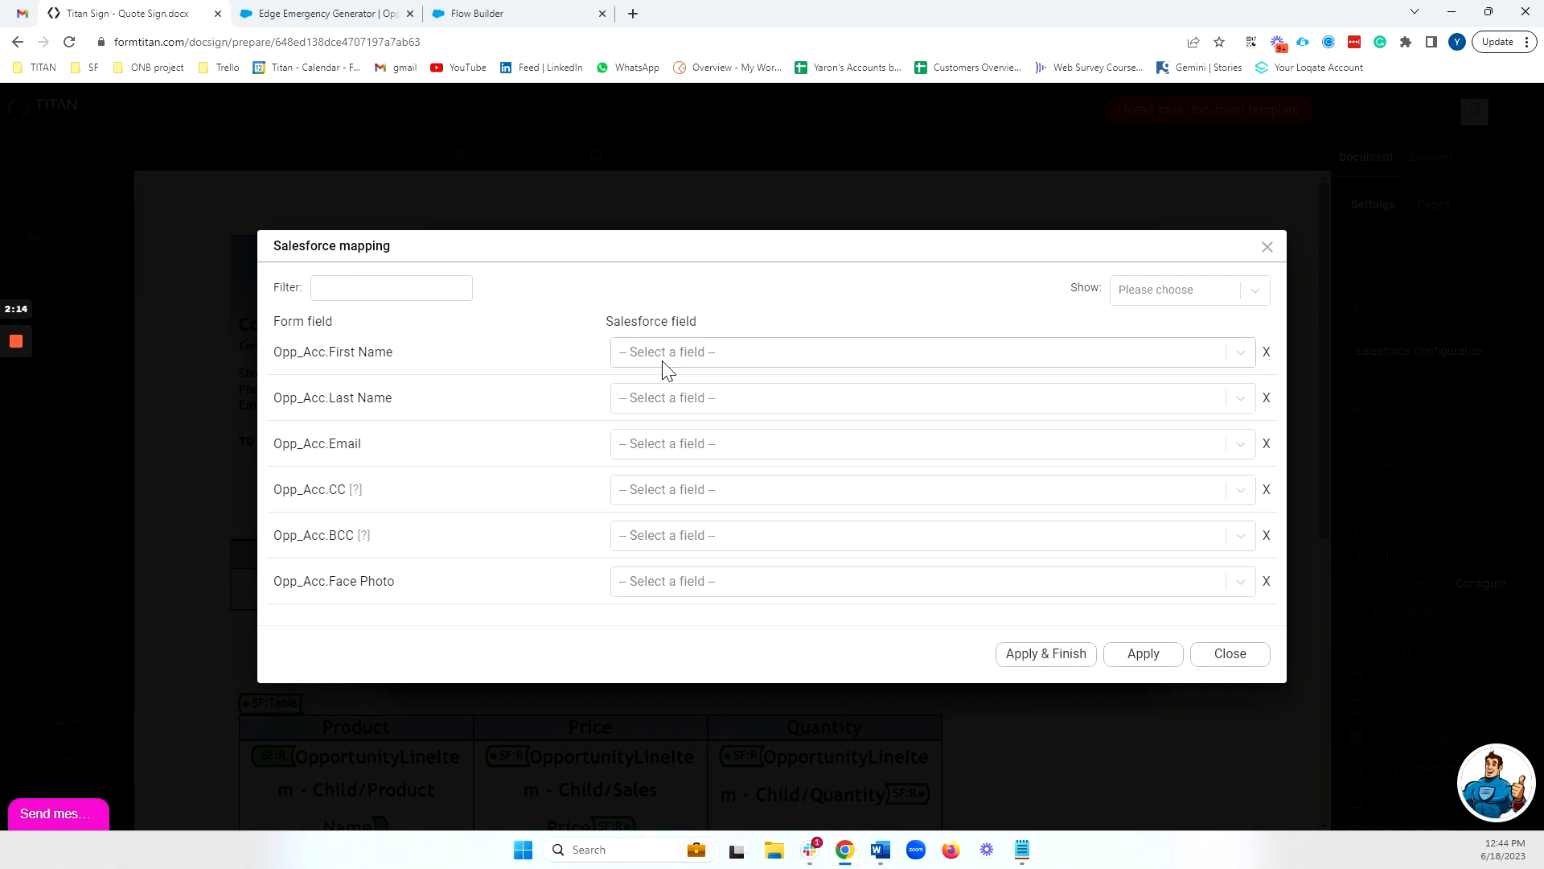
{"action": "left_click", "coordinate": [664, 365]}
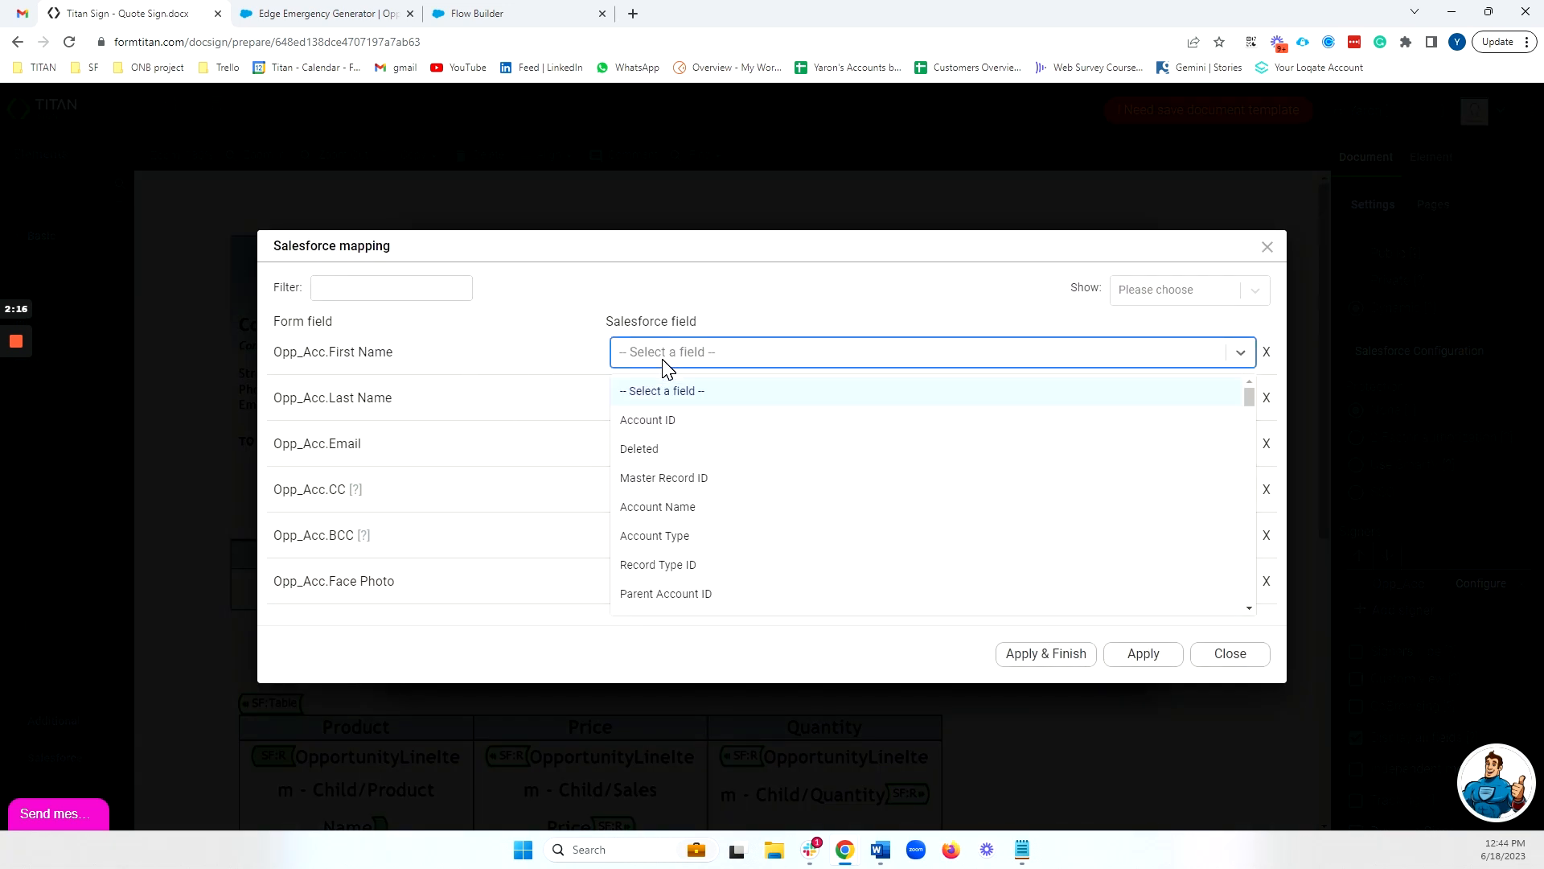
{"action": "type", "text": "name"}
{"action": "left_click", "coordinate": [670, 390]}
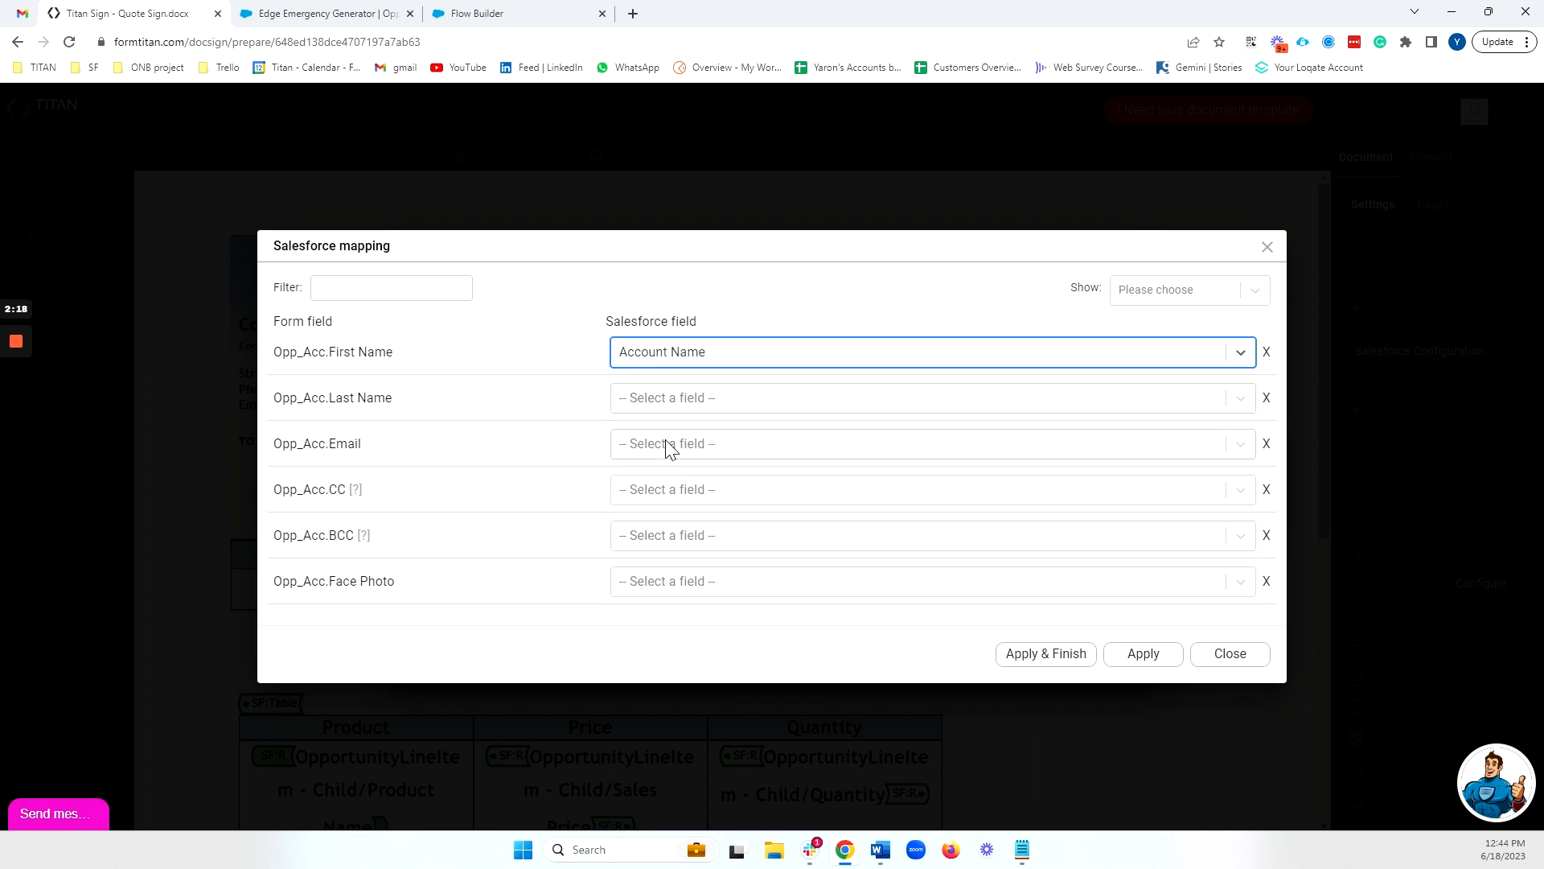
Map the signer's Email to the Salesforce Email field and finish the signer's configuration
{"action": "left_click", "coordinate": [669, 444]}
{"action": "type", "text": "email"}
{"action": "key", "text": "Return"}
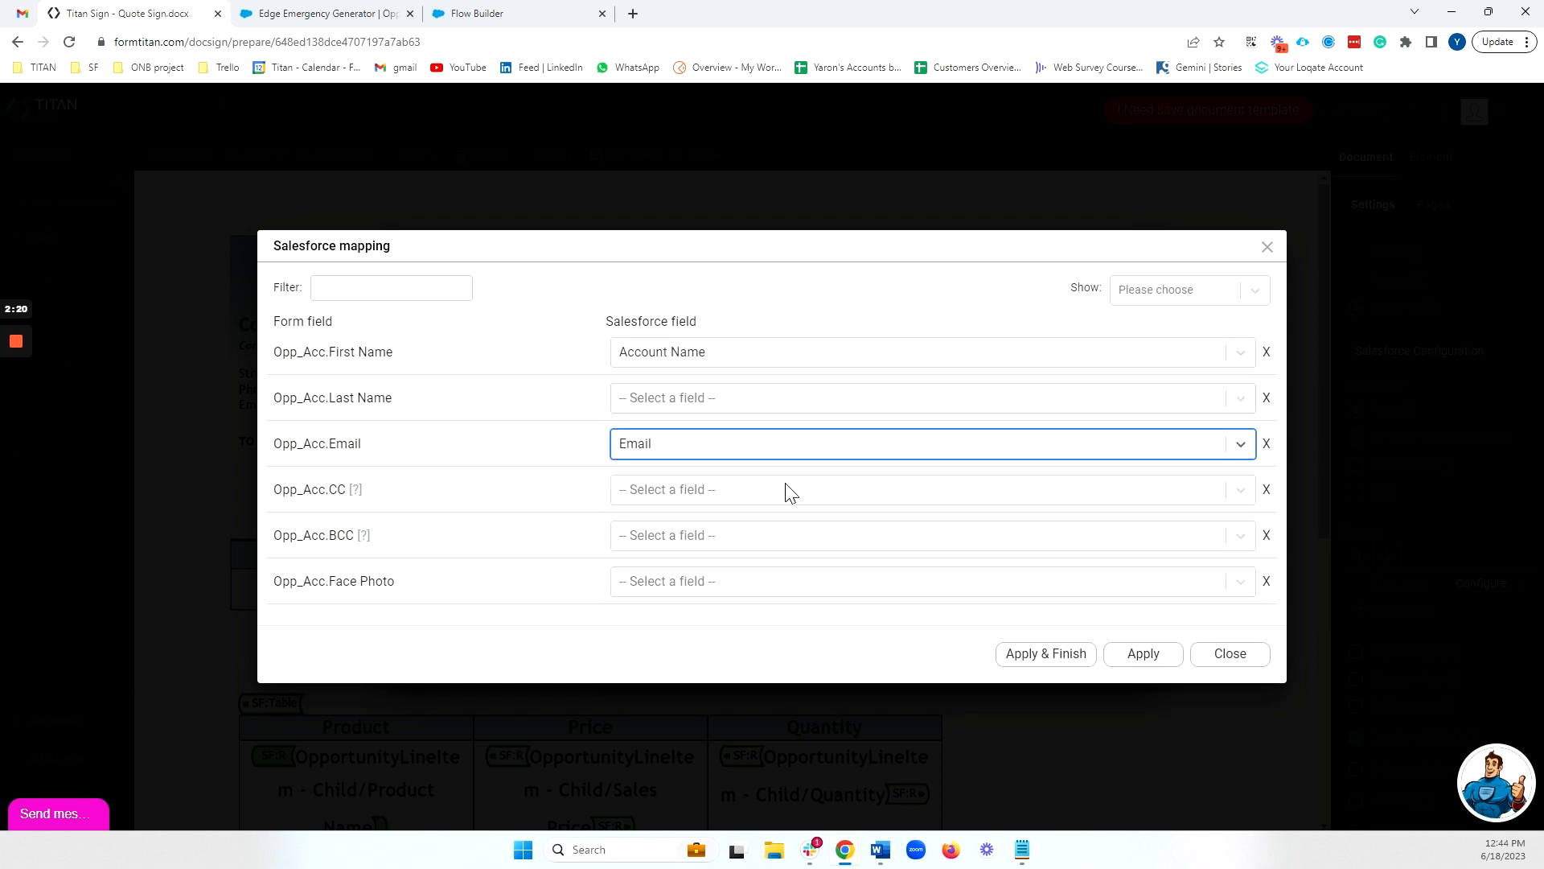
{"action": "left_click", "coordinate": [1087, 653]}
Assign the Opp_Acc signer to the signature field at the end of the quote and save the document
{"action": "scroll", "coordinate": [1073, 545], "scroll_direction": "down", "scroll_amount": 6}
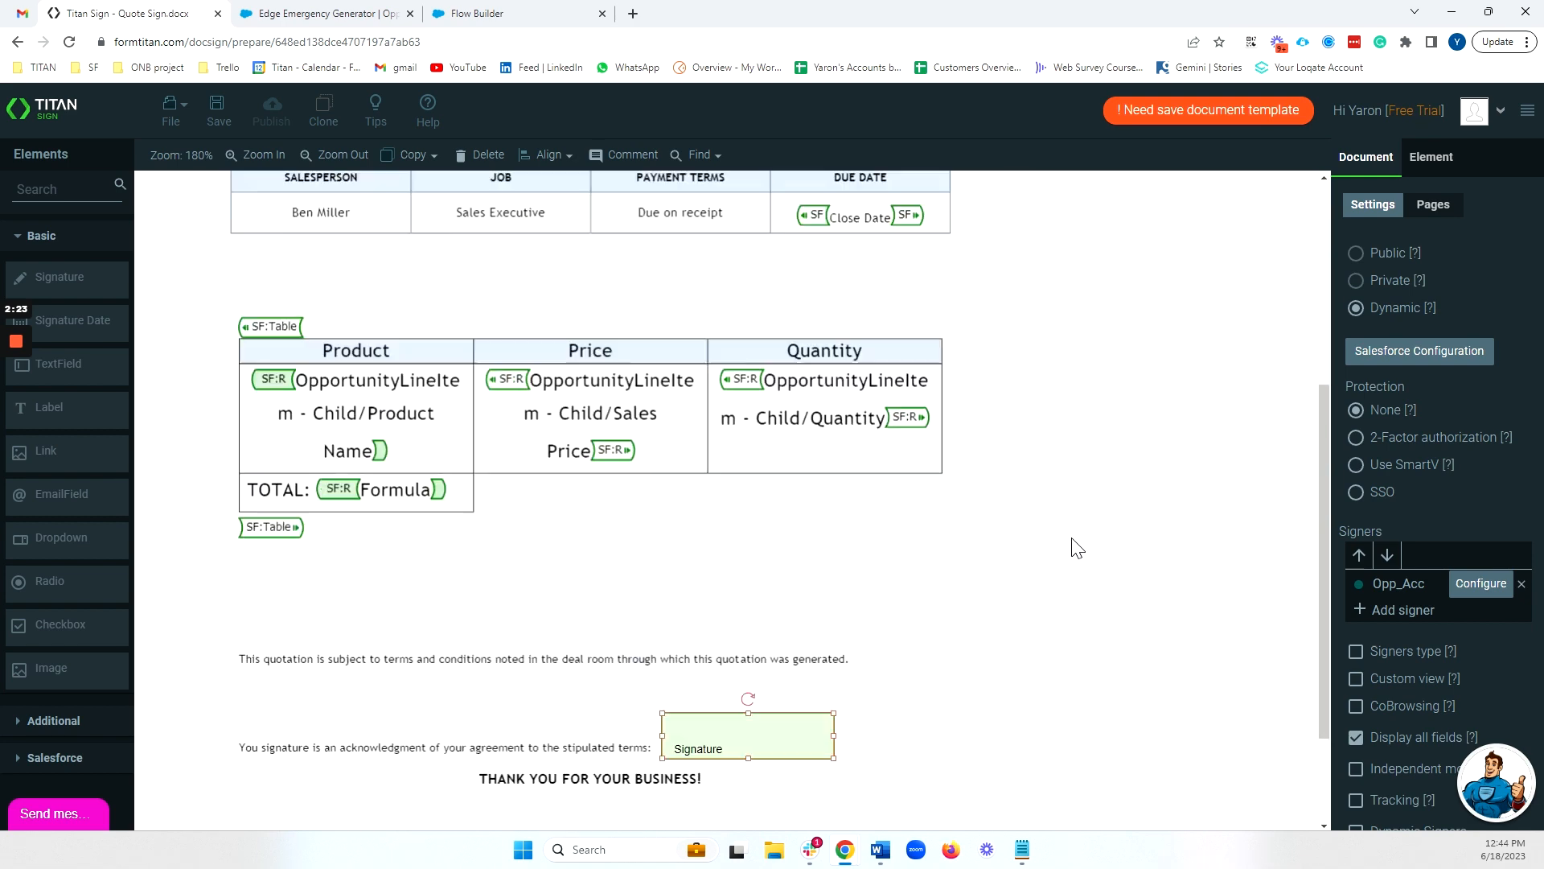
{"action": "left_click", "coordinate": [786, 569]}
{"action": "left_click", "coordinate": [1436, 455]}
{"action": "left_click", "coordinate": [1435, 465]}
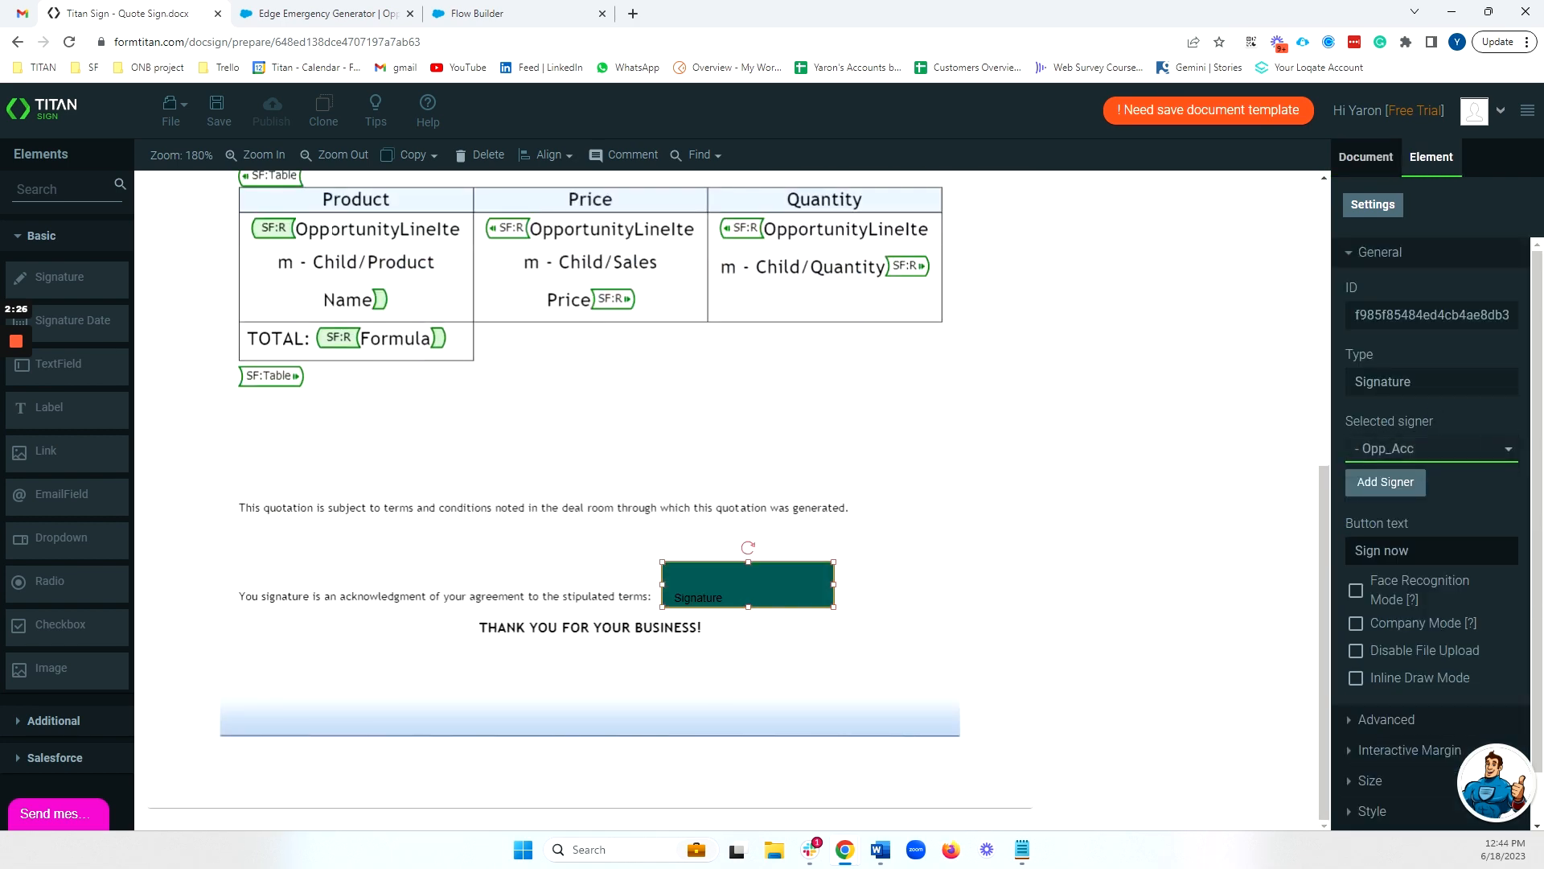
{"action": "left_click", "coordinate": [217, 113]}
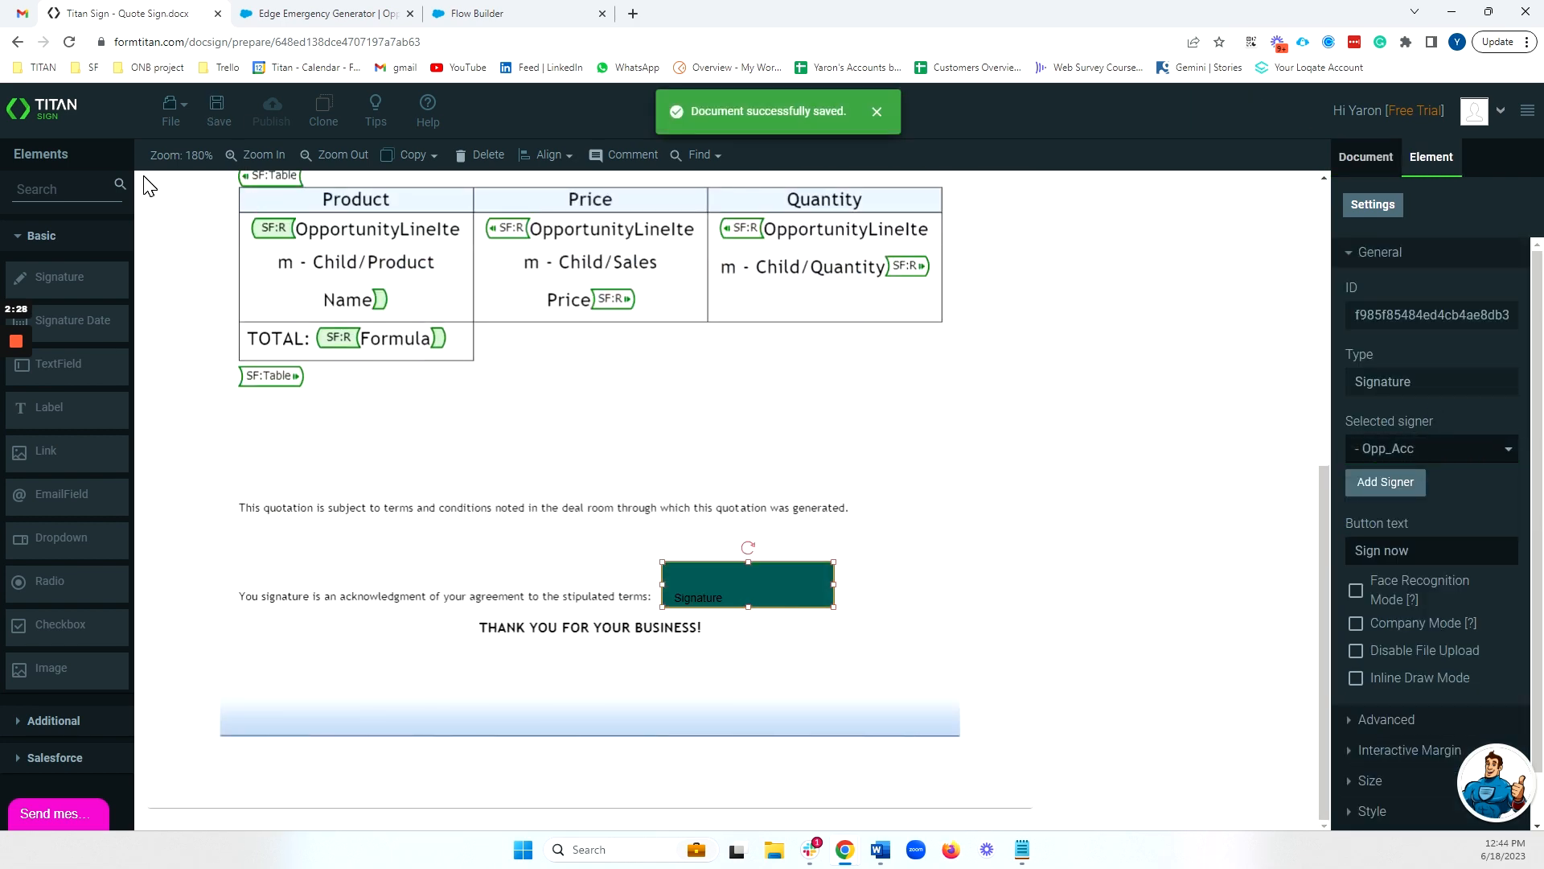
Open the Titan dashboard in a separate browser tab and go to its settings
{"action": "right_click", "coordinate": [77, 105]}
{"action": "left_click", "coordinate": [120, 115]}
{"action": "left_click", "coordinate": [394, 10]}
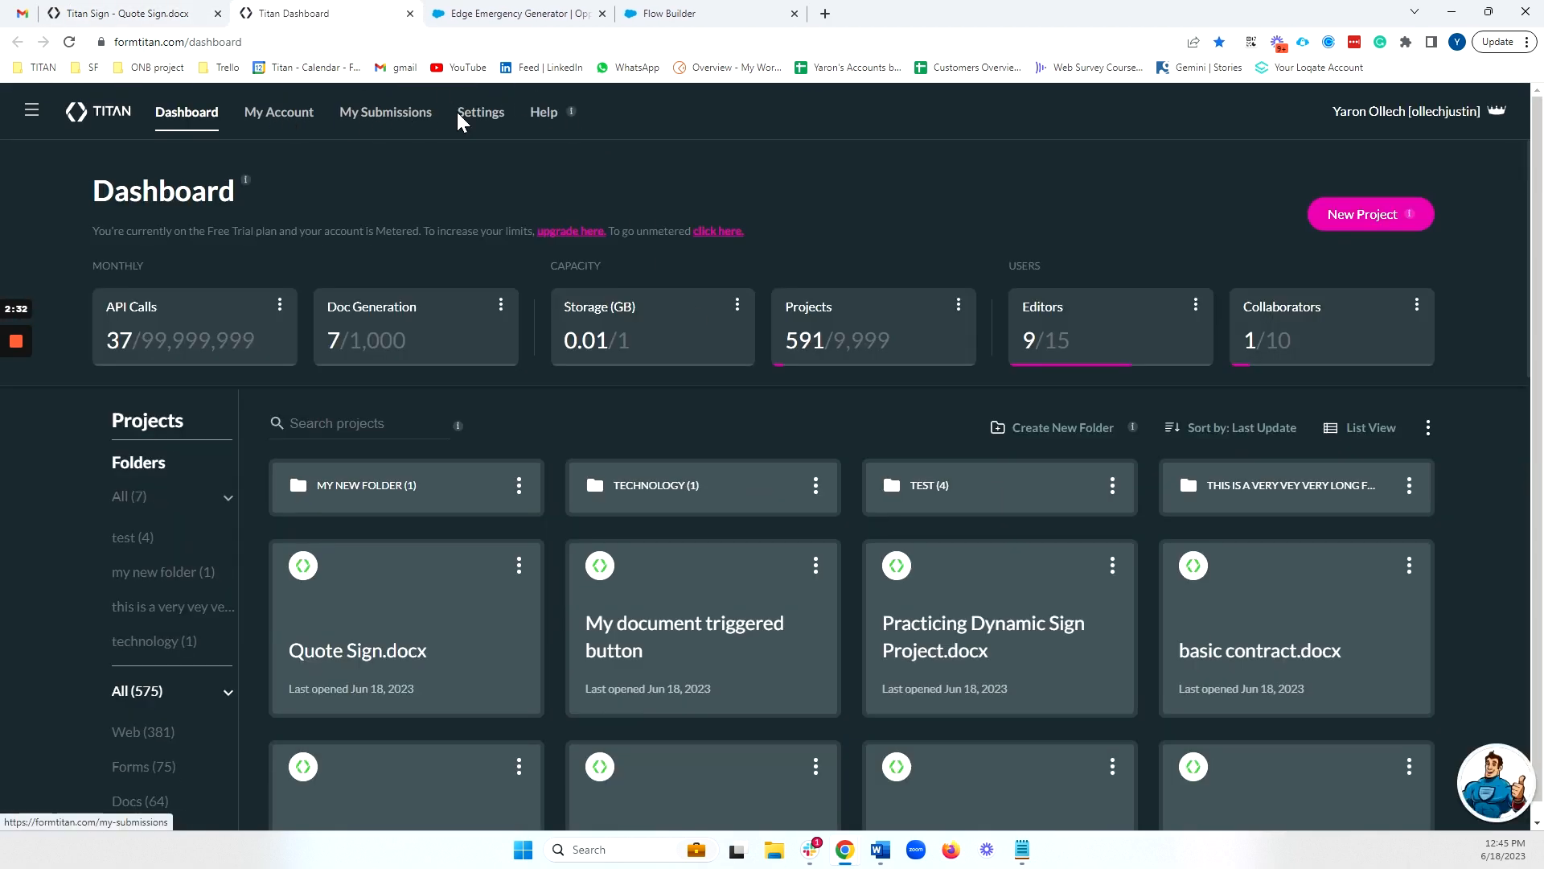
{"action": "left_click", "coordinate": [481, 112]}
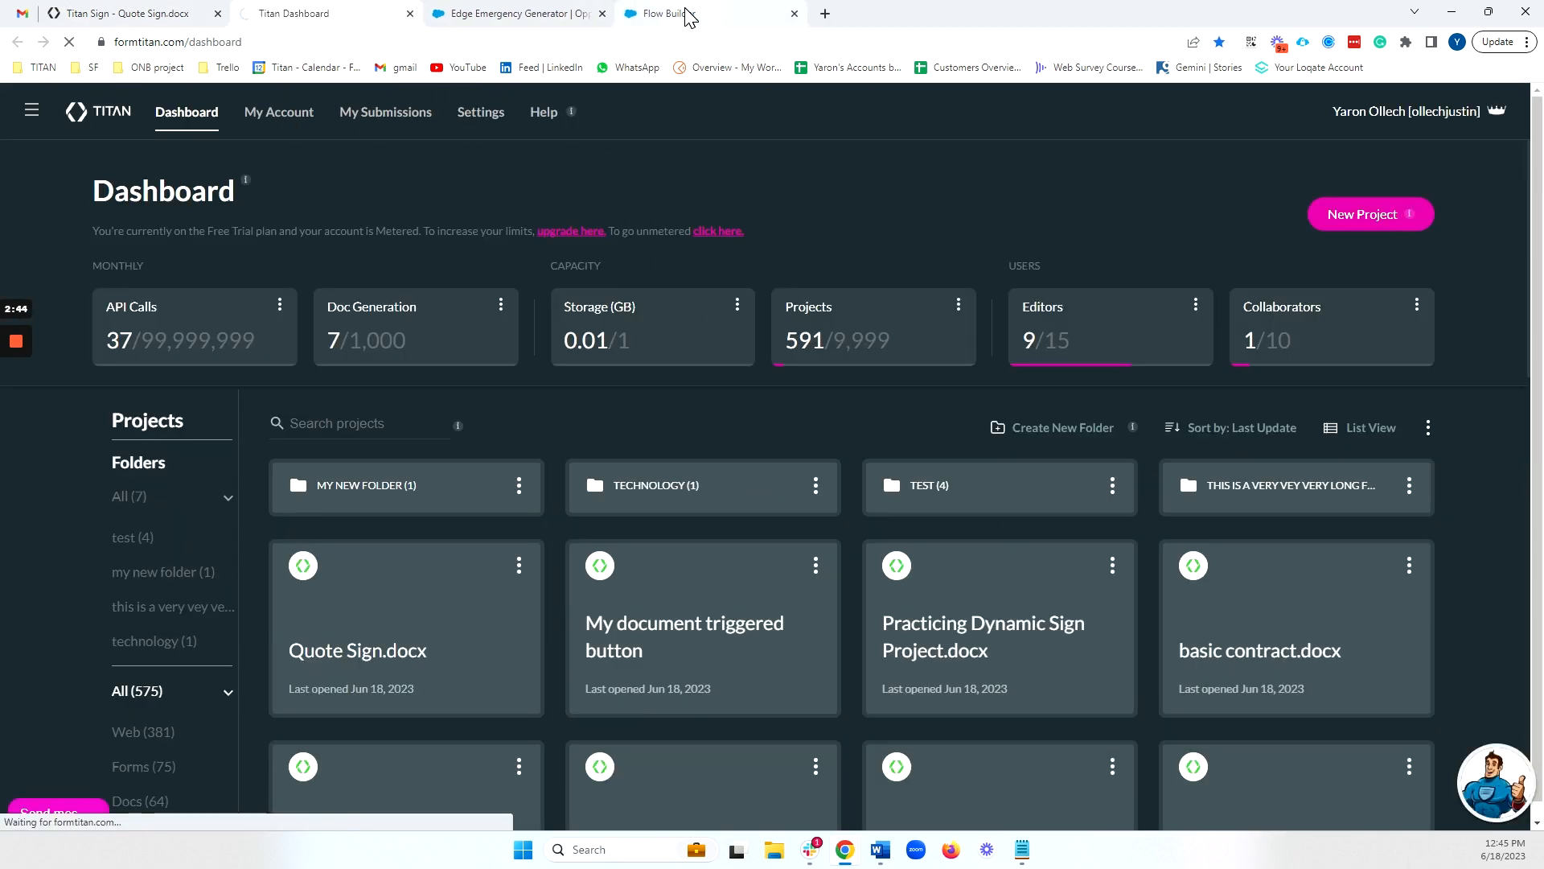
Switch to the Edge Emergency Generator opportunity in Salesforce and examine its stage path around Proposal/Price Quote
{"action": "left_click", "coordinate": [651, 15]}
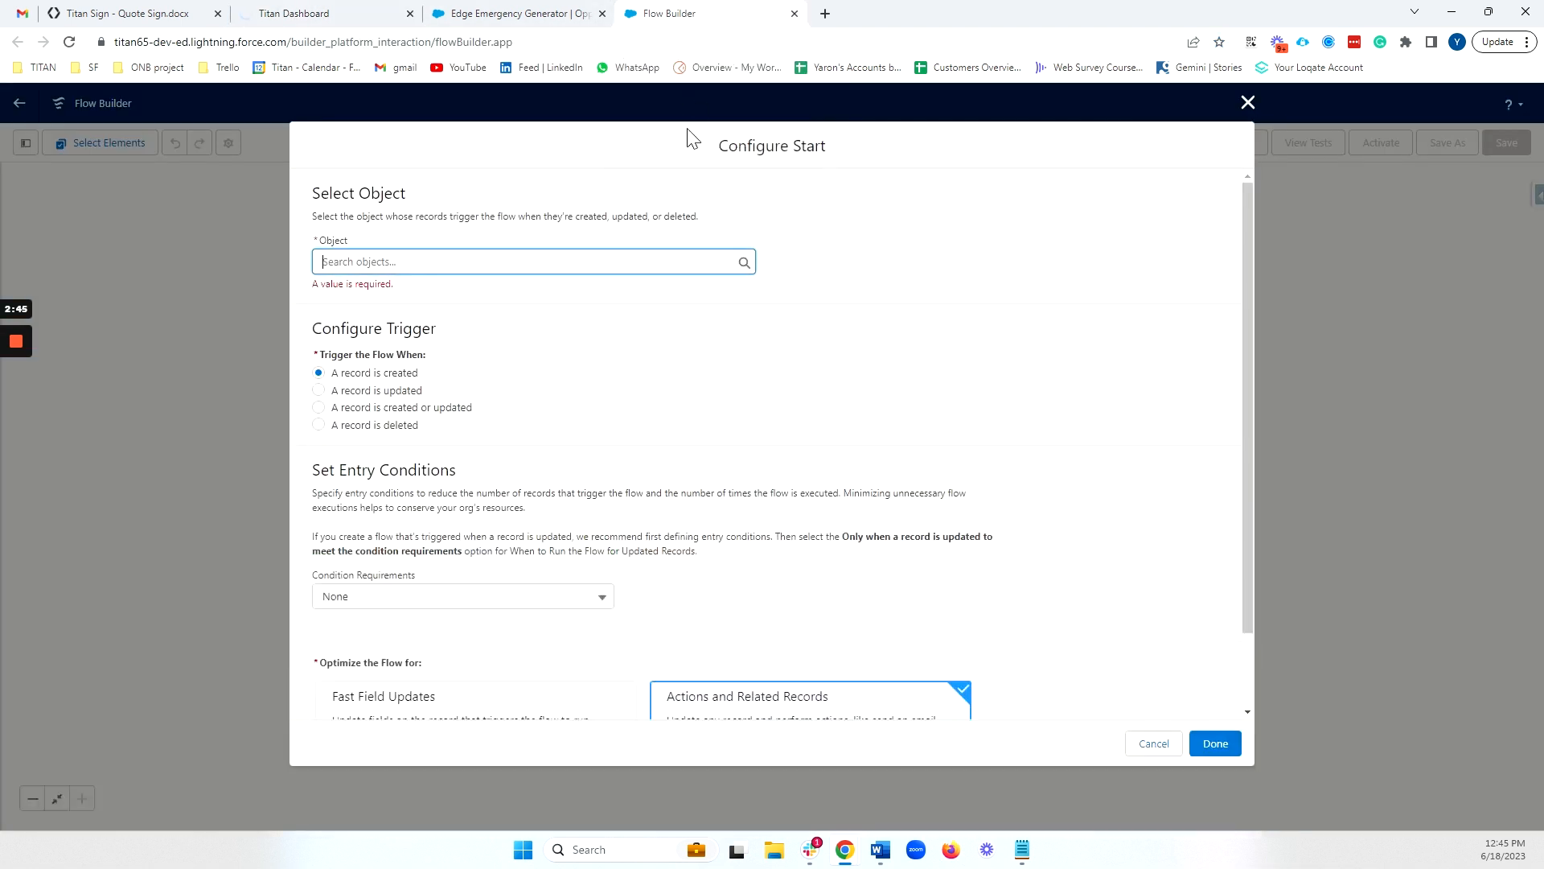
{"action": "left_click", "coordinate": [561, 17]}
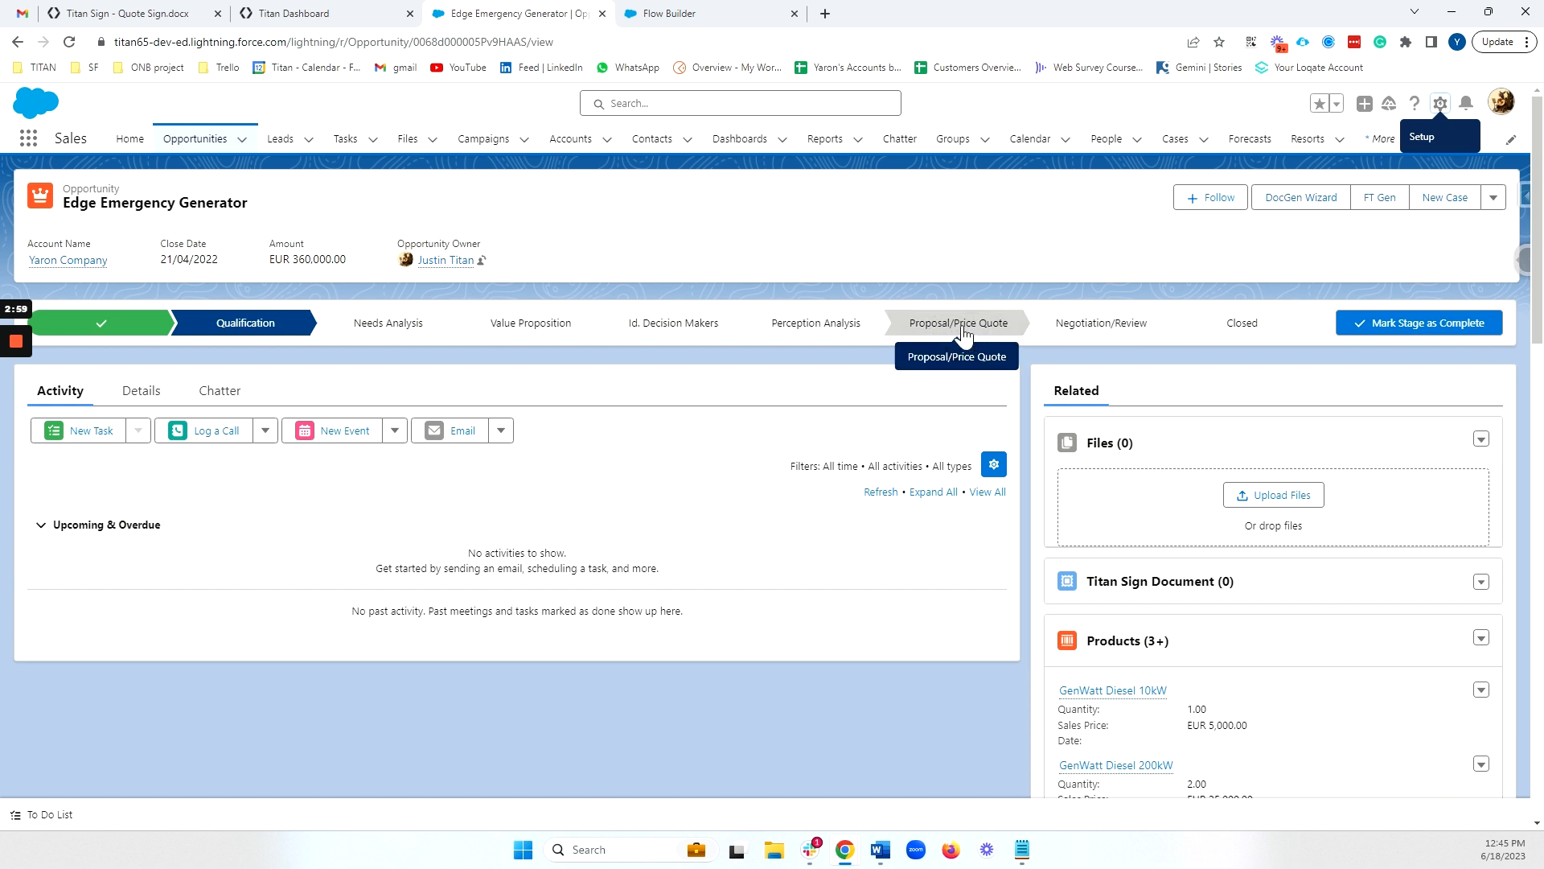
In Salesforce Flow Builder, set the start to Opportunity, triggered when a record is updated, with condition requirements All Conditions Are Met (AND)
{"action": "left_click", "coordinate": [654, 13]}
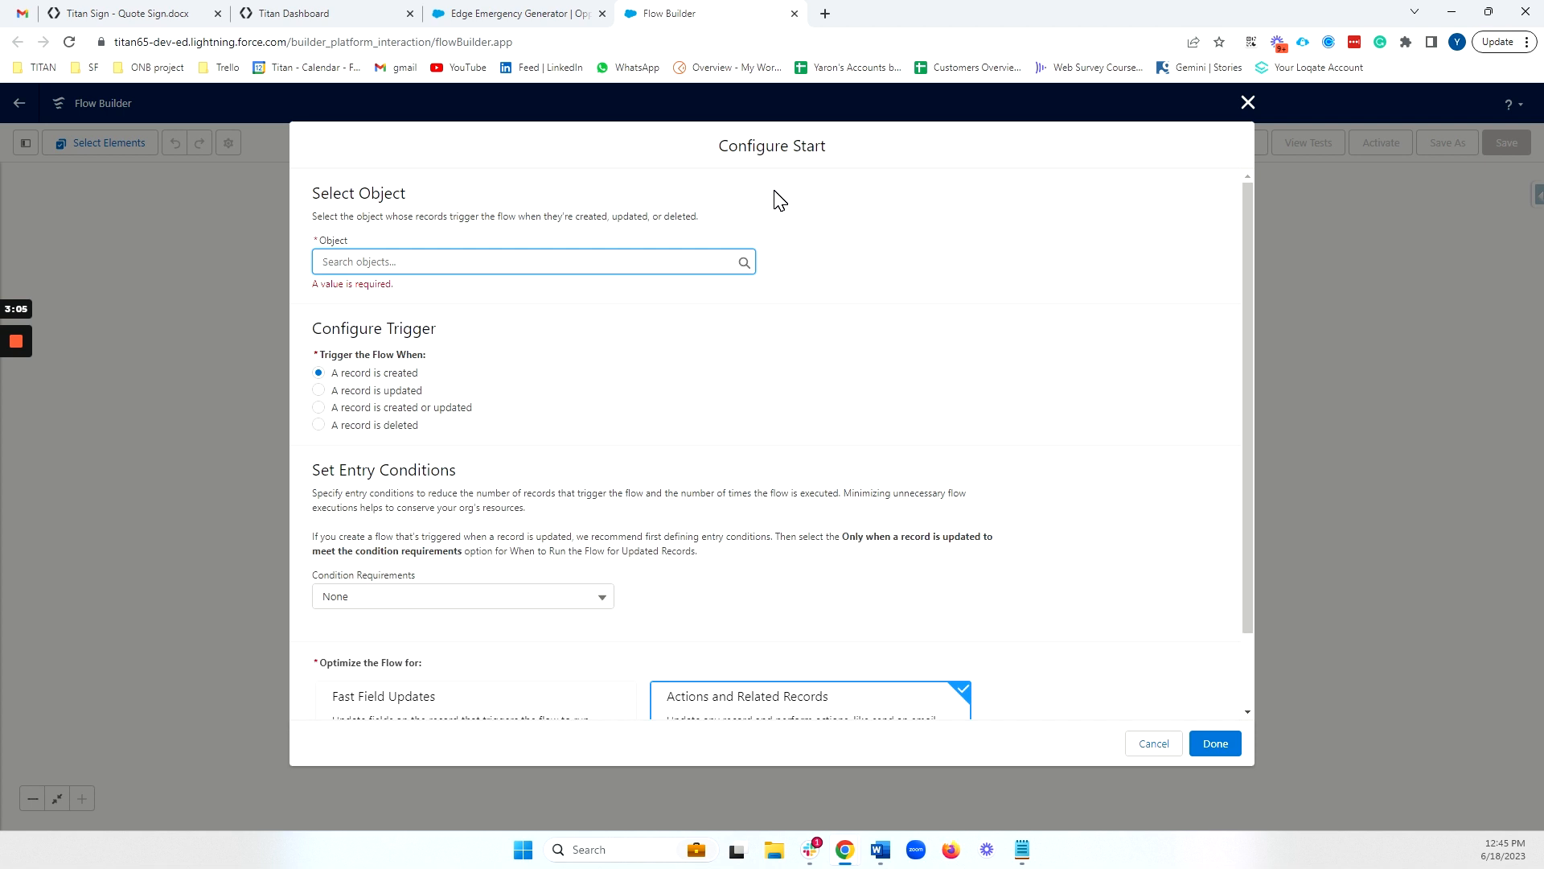
{"action": "type", "text": "oppo"}
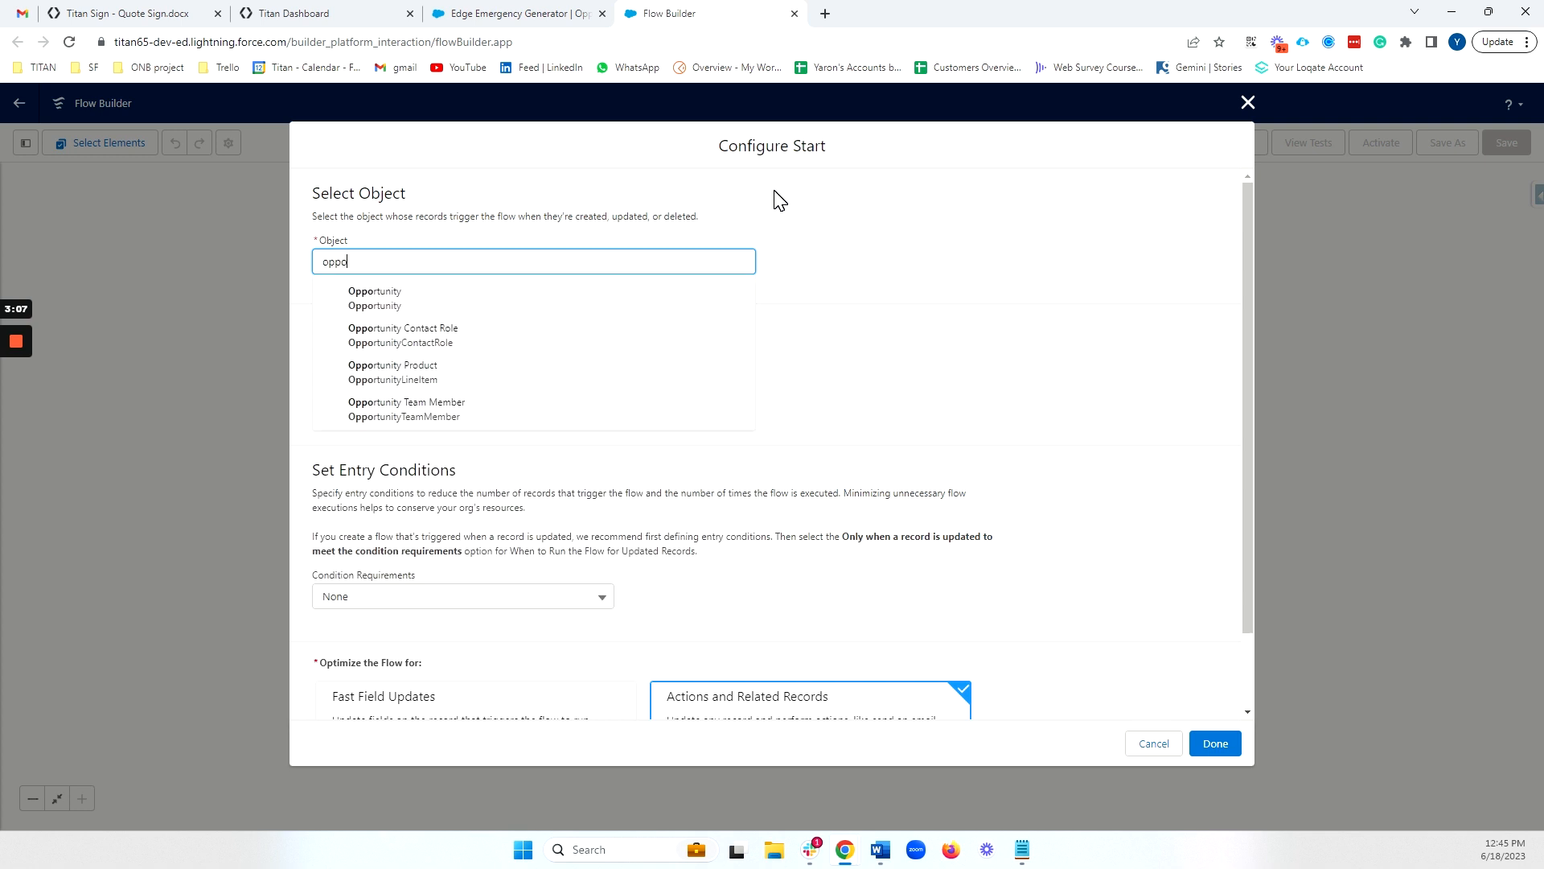
{"action": "left_click", "coordinate": [515, 299]}
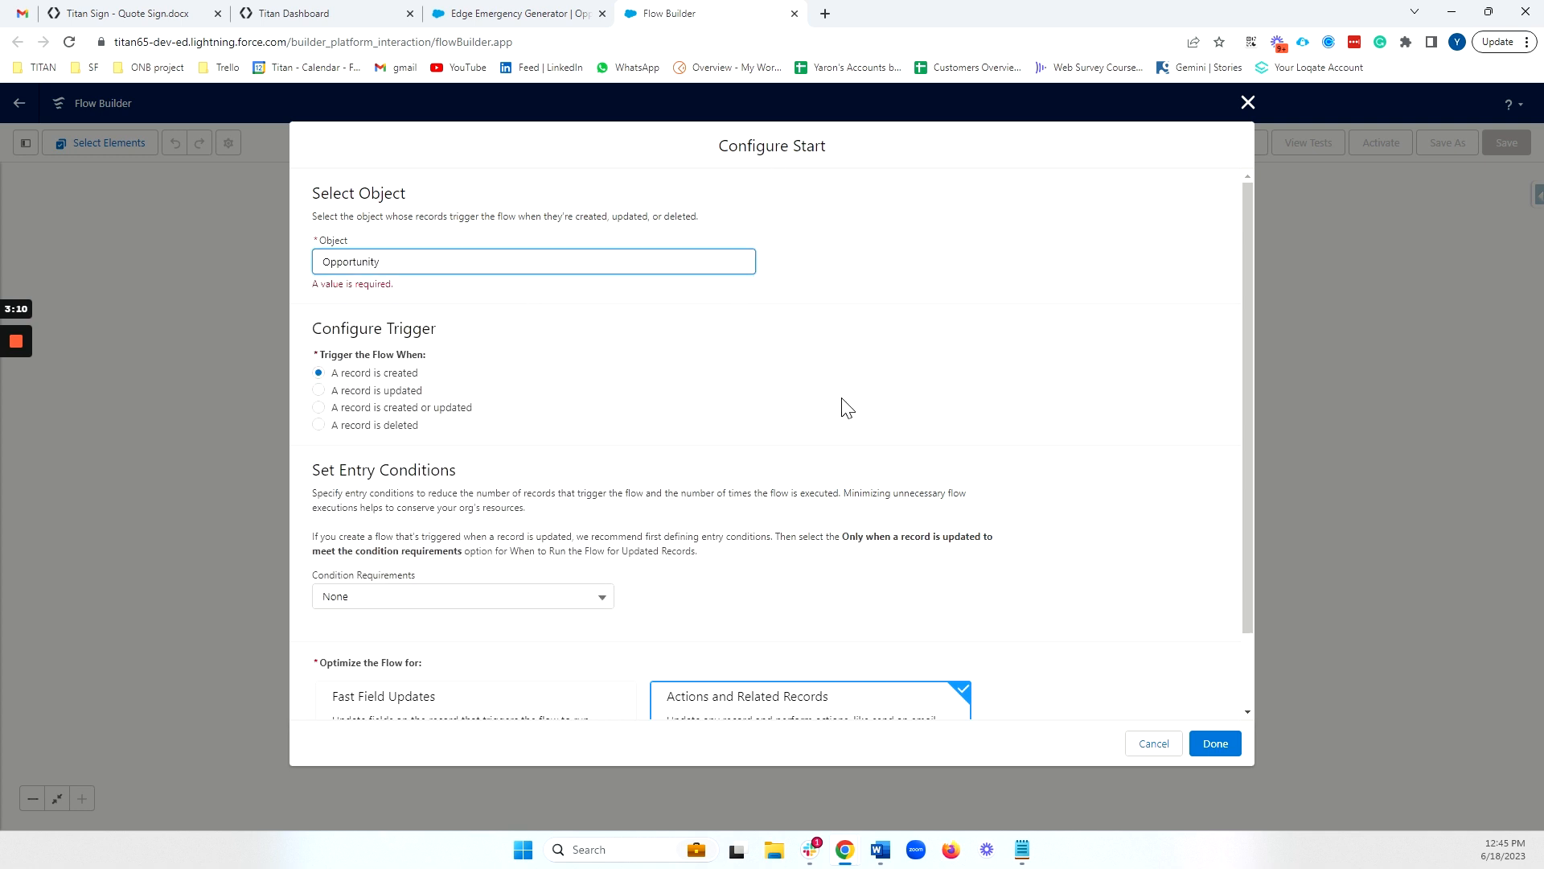
{"action": "left_click", "coordinate": [318, 392]}
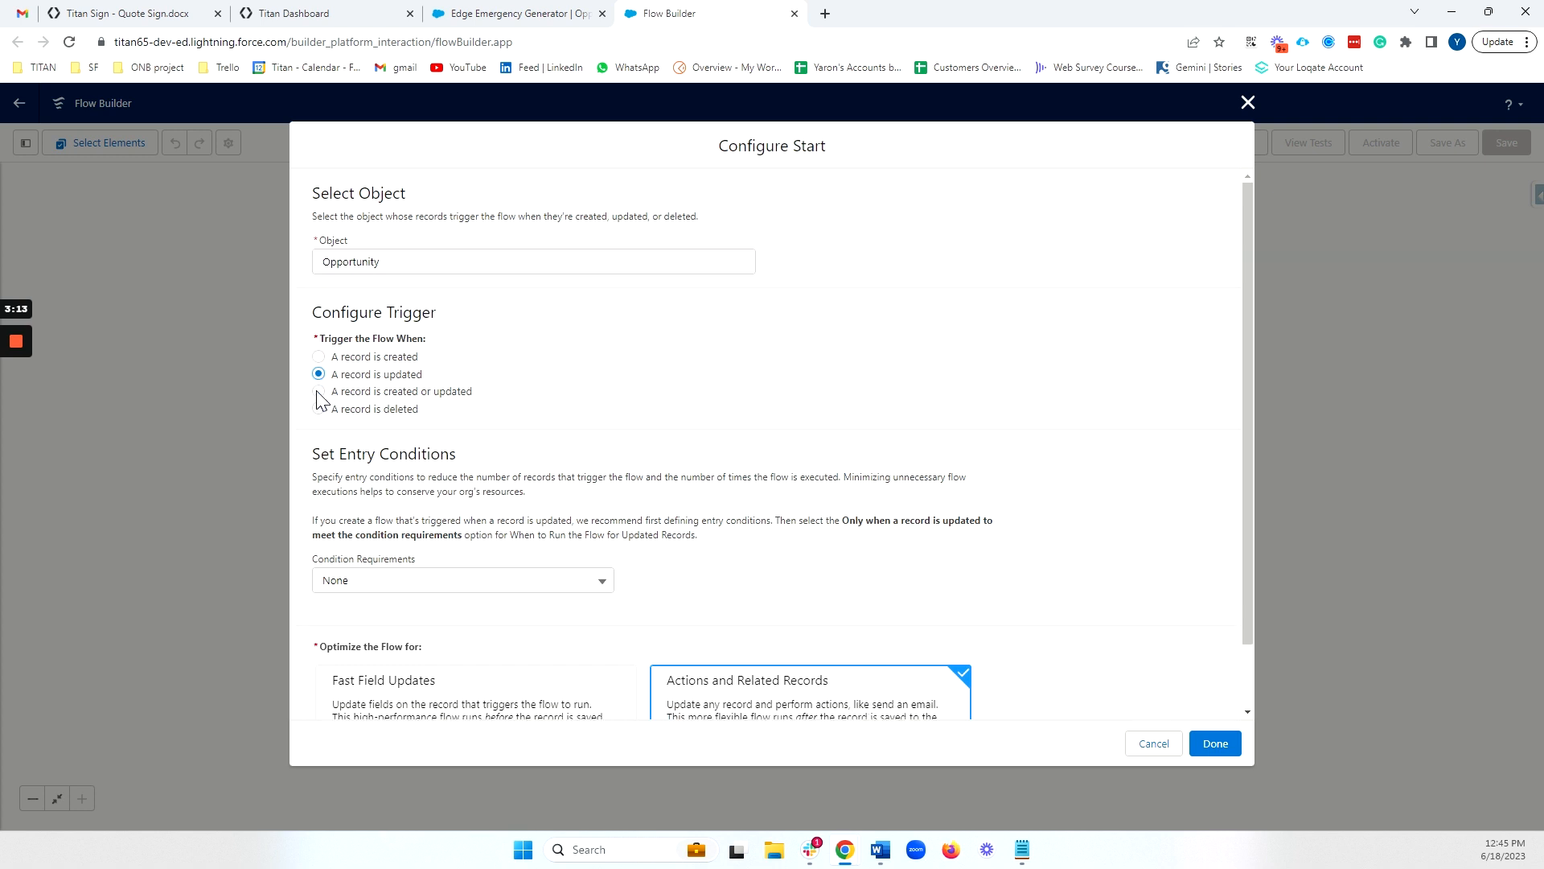
{"action": "left_click", "coordinate": [483, 577]}
{"action": "left_click", "coordinate": [458, 641]}
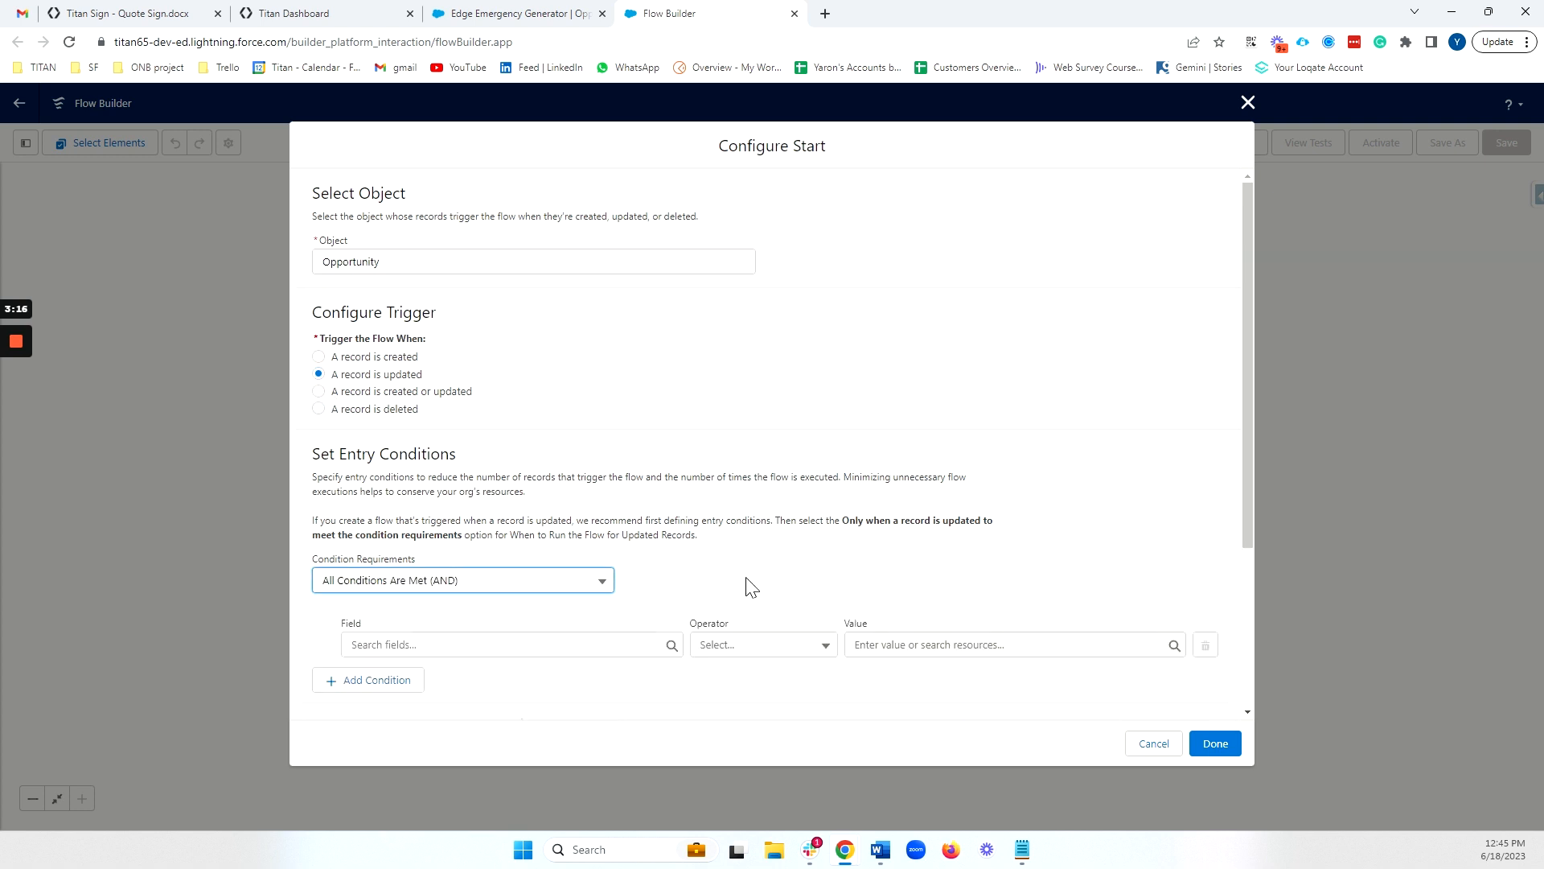
Add an entry condition requiring StageName to equal Proposal/Price Quote
{"action": "scroll", "coordinate": [724, 587], "scroll_direction": "down", "scroll_amount": 1}
{"action": "left_click", "coordinate": [504, 567]}
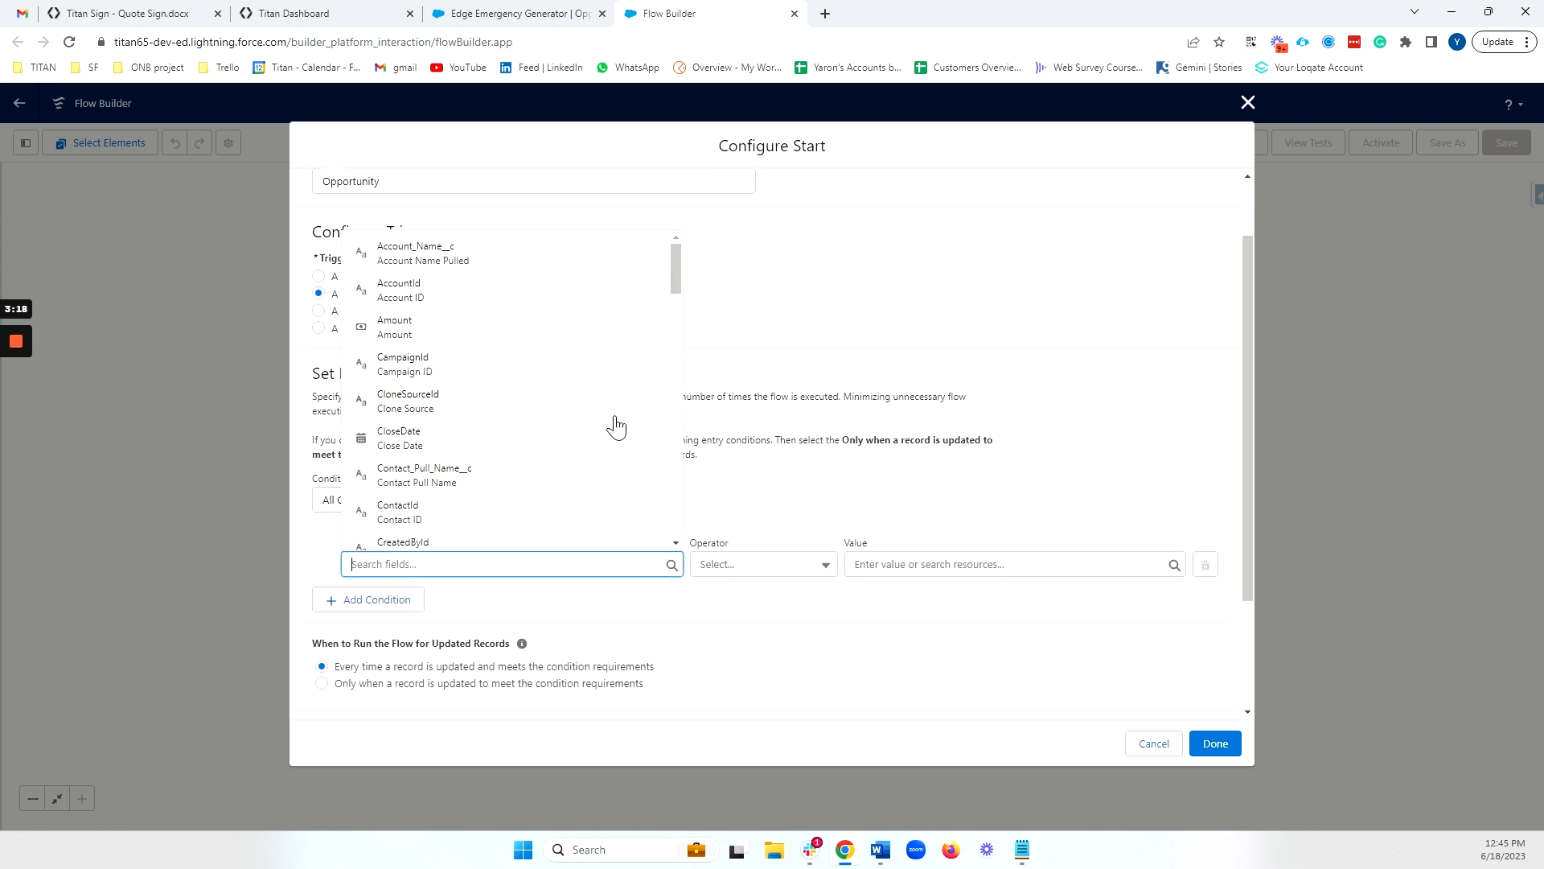
{"action": "type", "text": "oppo"}
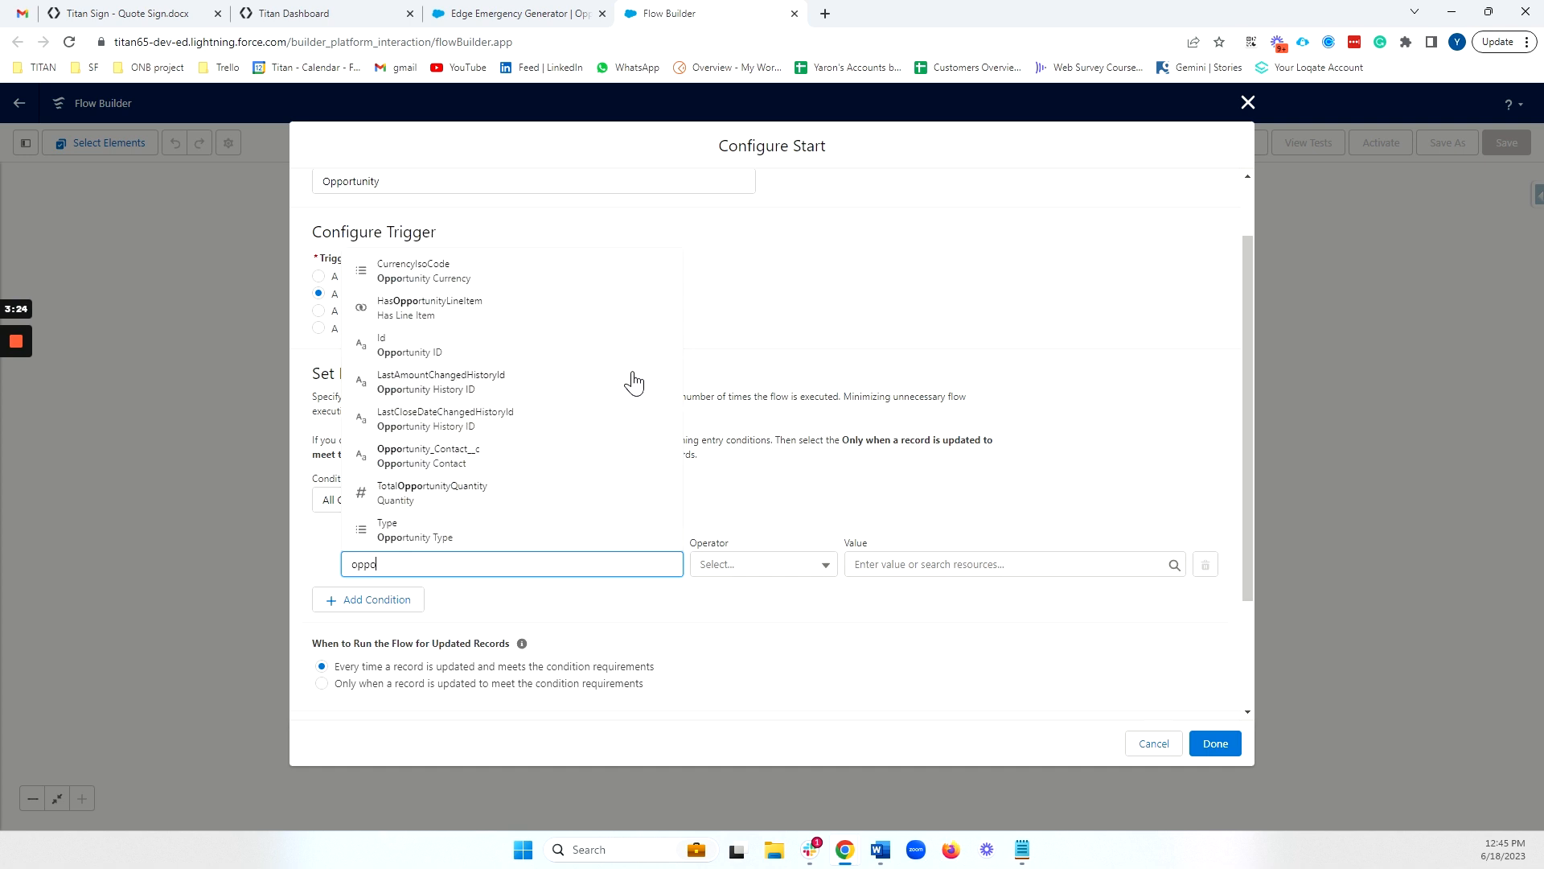
{"action": "key", "text": "BackSpace"}
{"action": "key", "text": "BackSpace"}
{"action": "key", "text": "BackSpace"}
{"action": "key", "text": "BackSpace"}
{"action": "type", "text": "sta"}
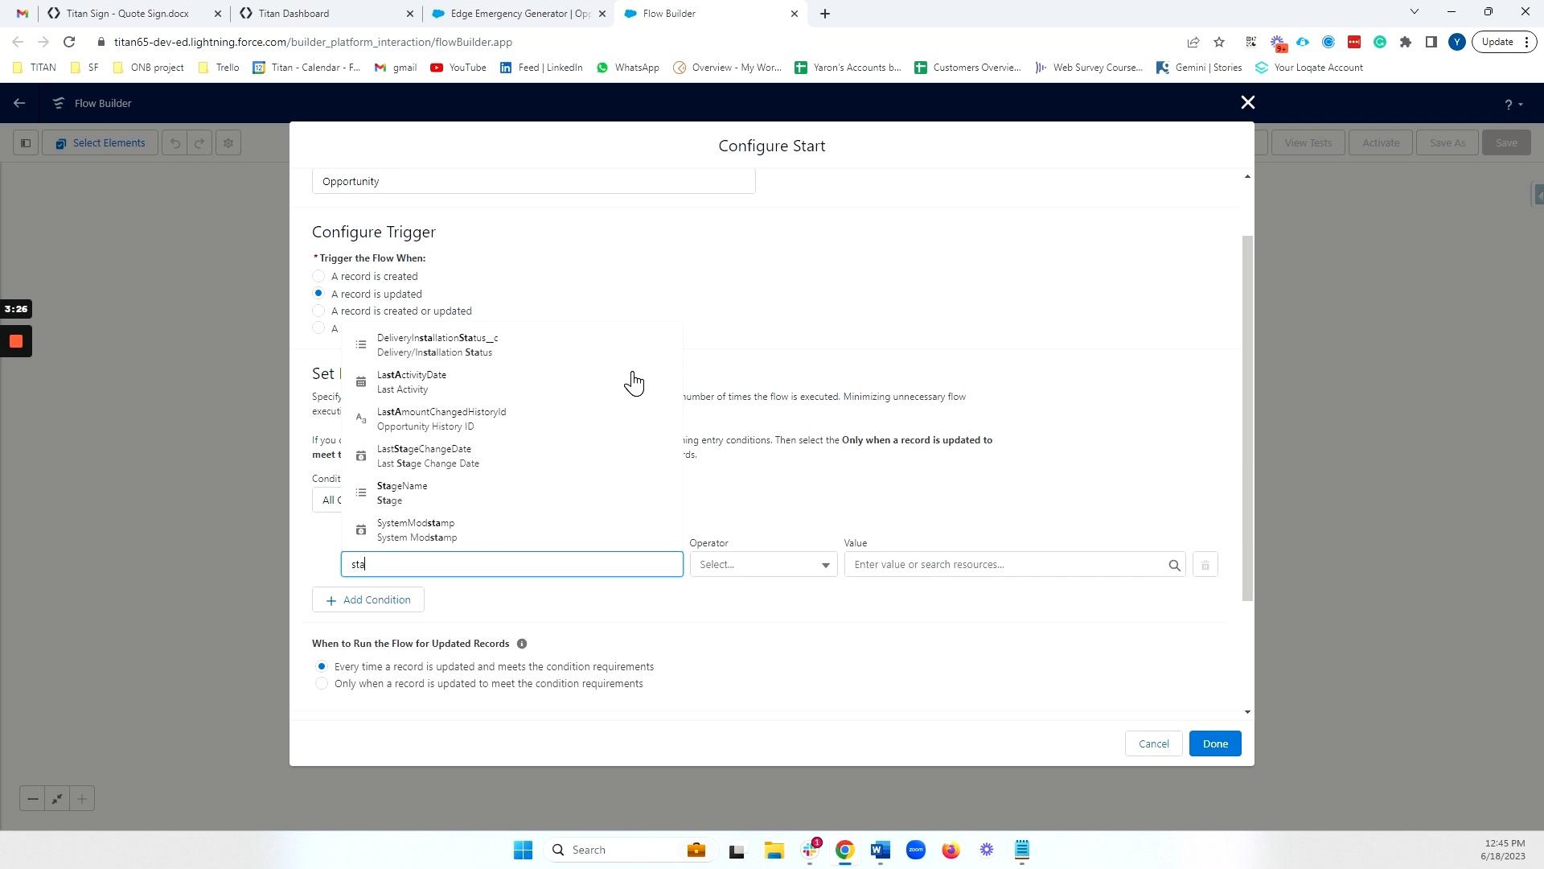
{"action": "left_click", "coordinate": [470, 494]}
{"action": "left_click", "coordinate": [914, 565]}
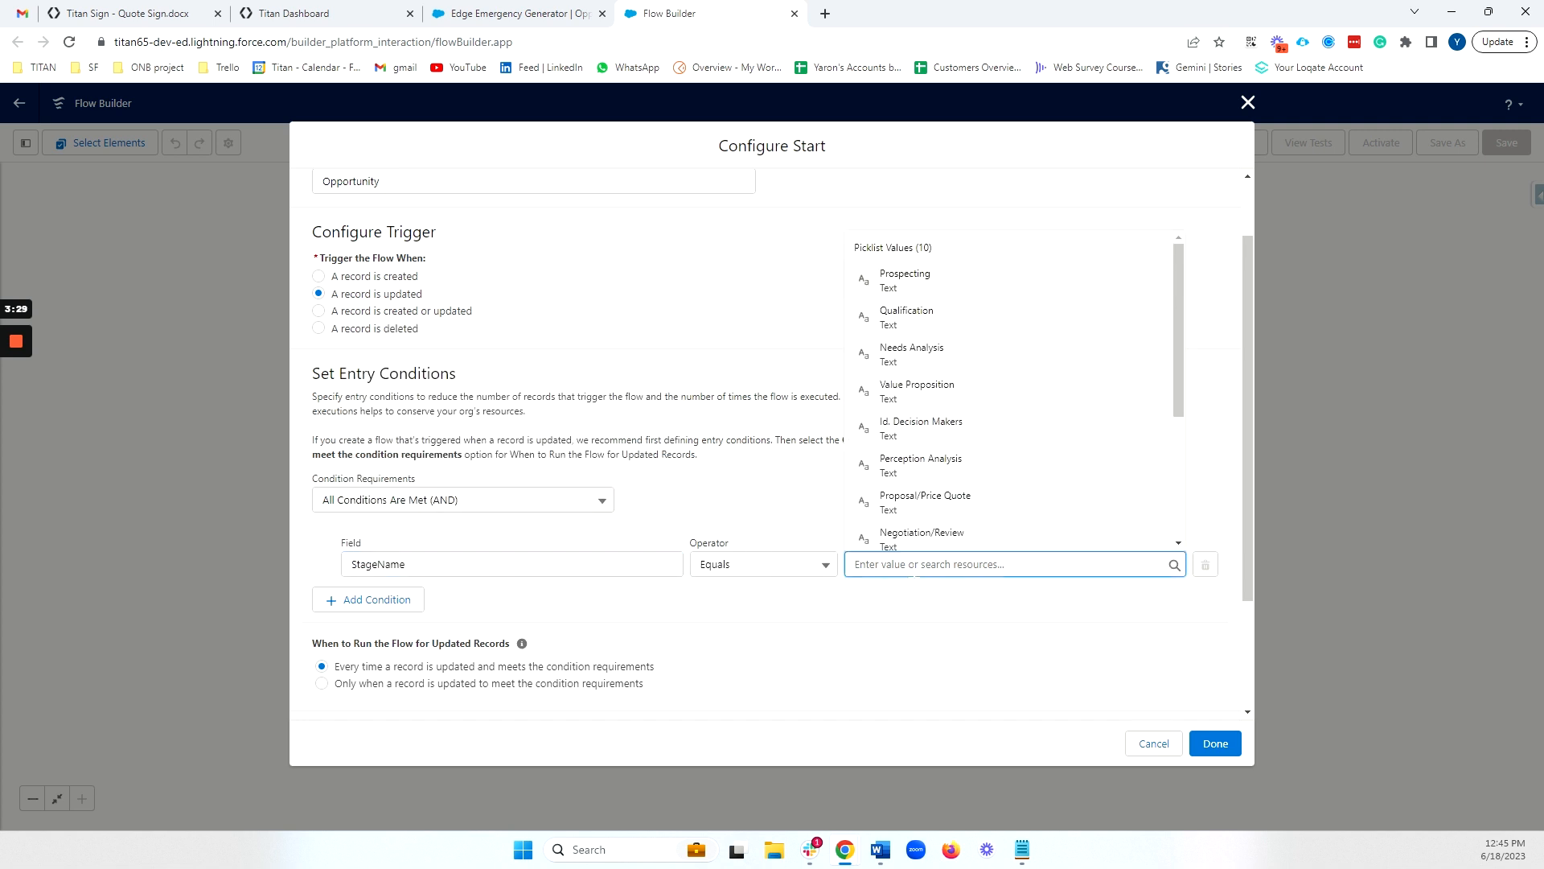
{"action": "scroll", "coordinate": [994, 354], "scroll_direction": "down", "scroll_amount": 1}
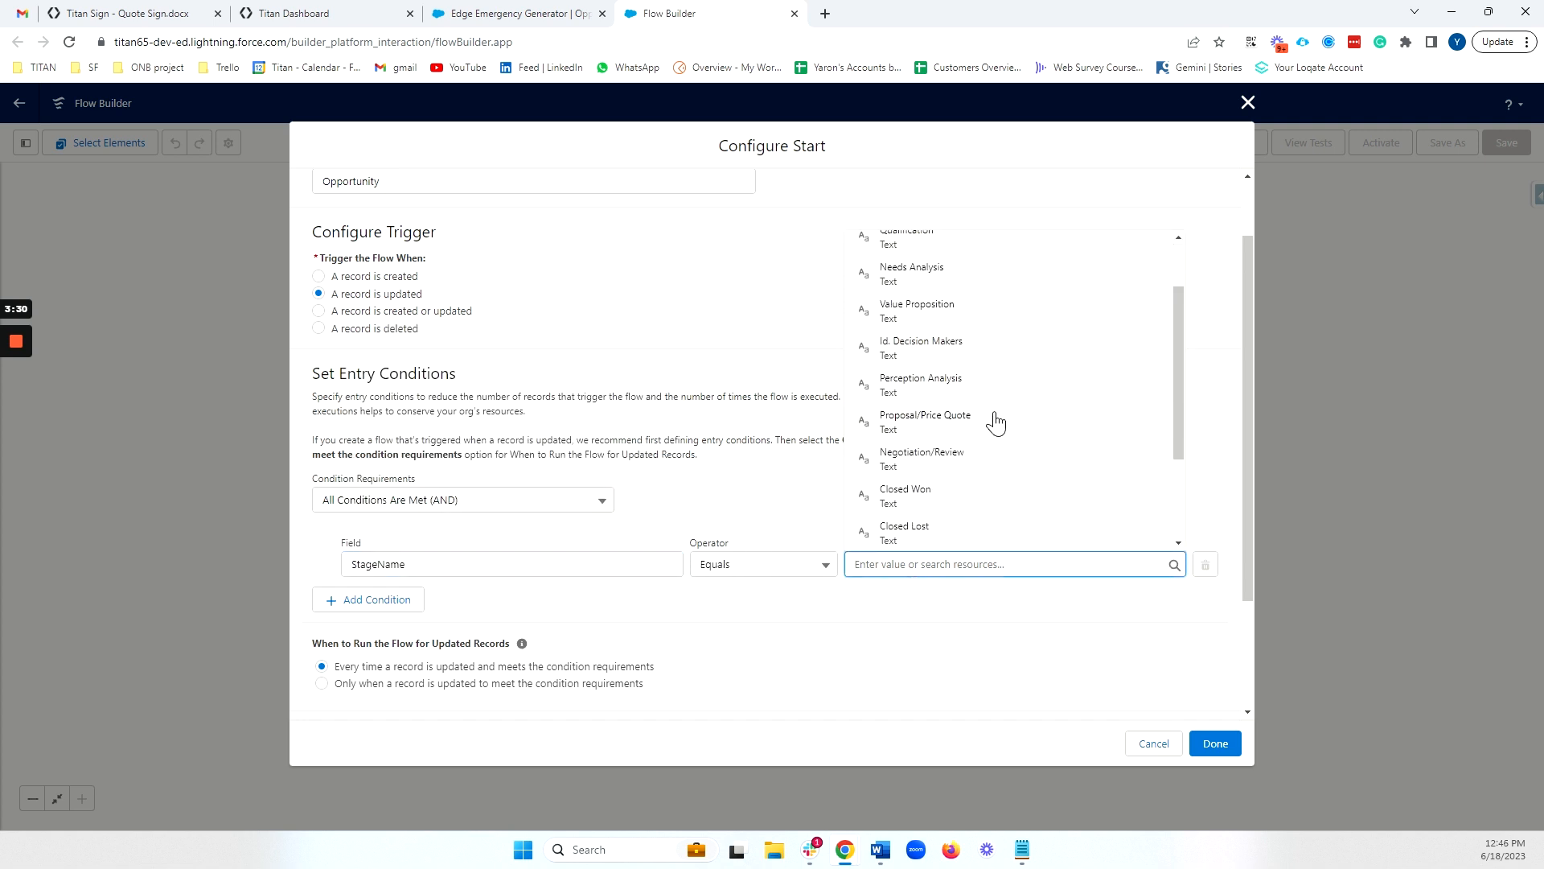
{"action": "left_click", "coordinate": [925, 418]}
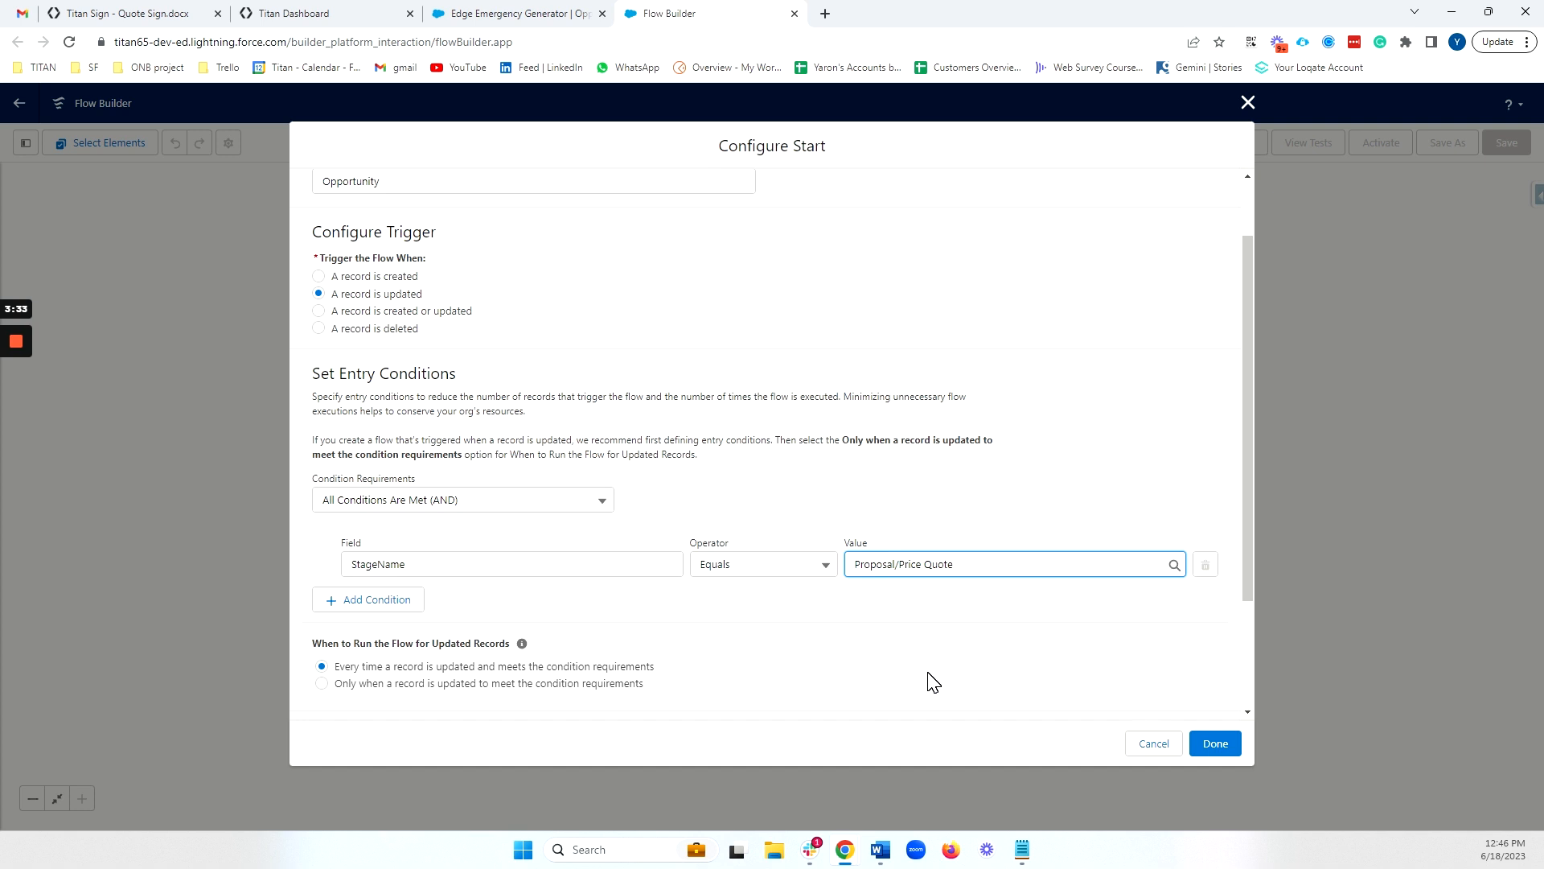
Set the flow to run only when a record is updated to meet the condition requirements and finish the start configuration
{"action": "left_click", "coordinate": [321, 684]}
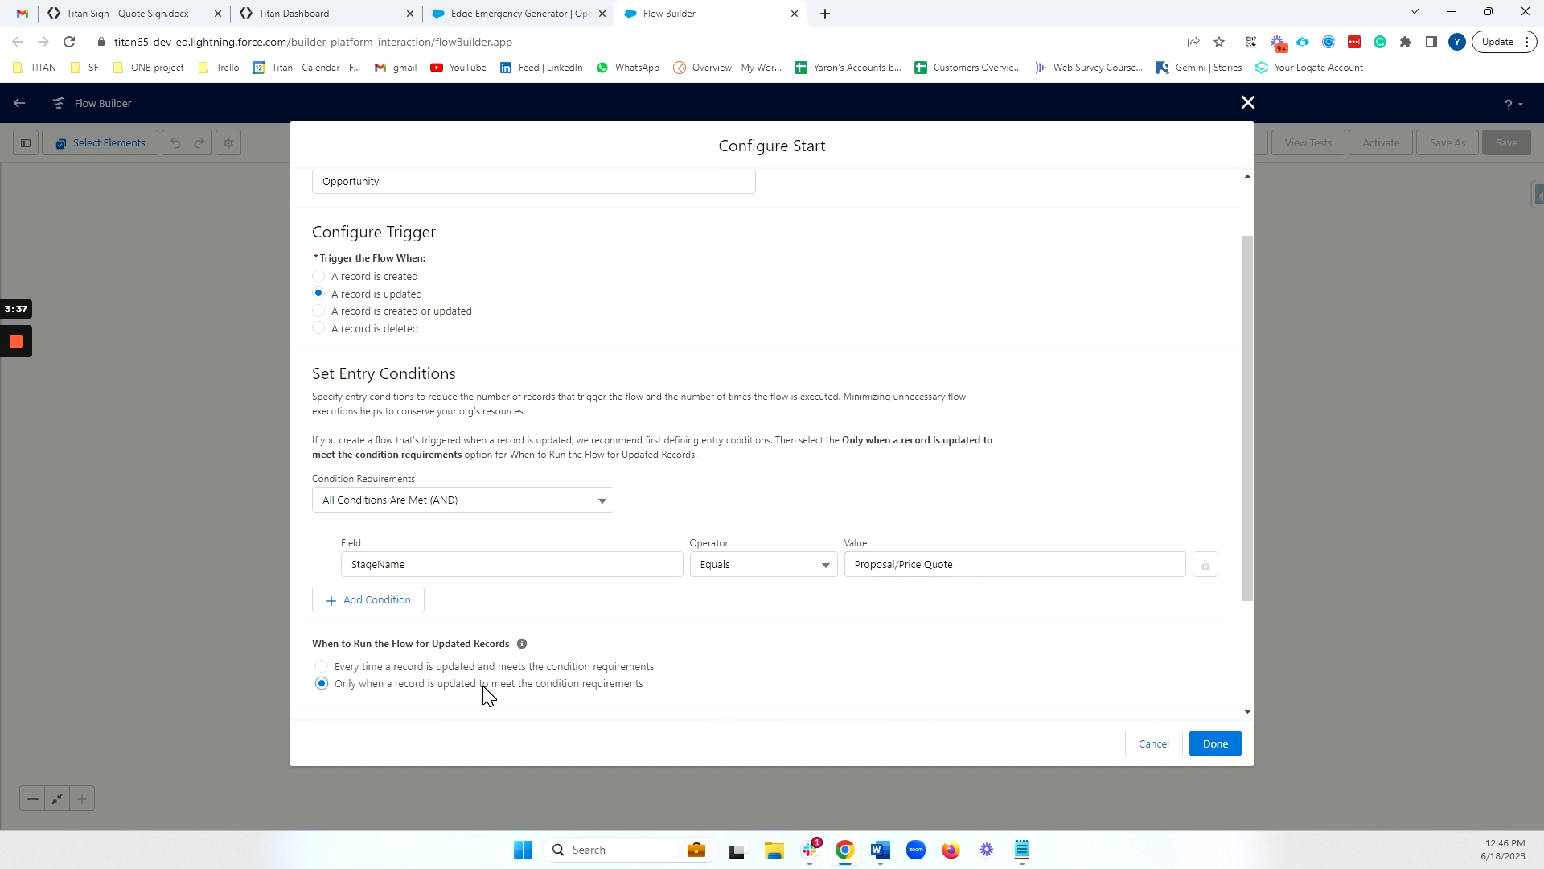
{"action": "left_click", "coordinate": [1216, 743]}
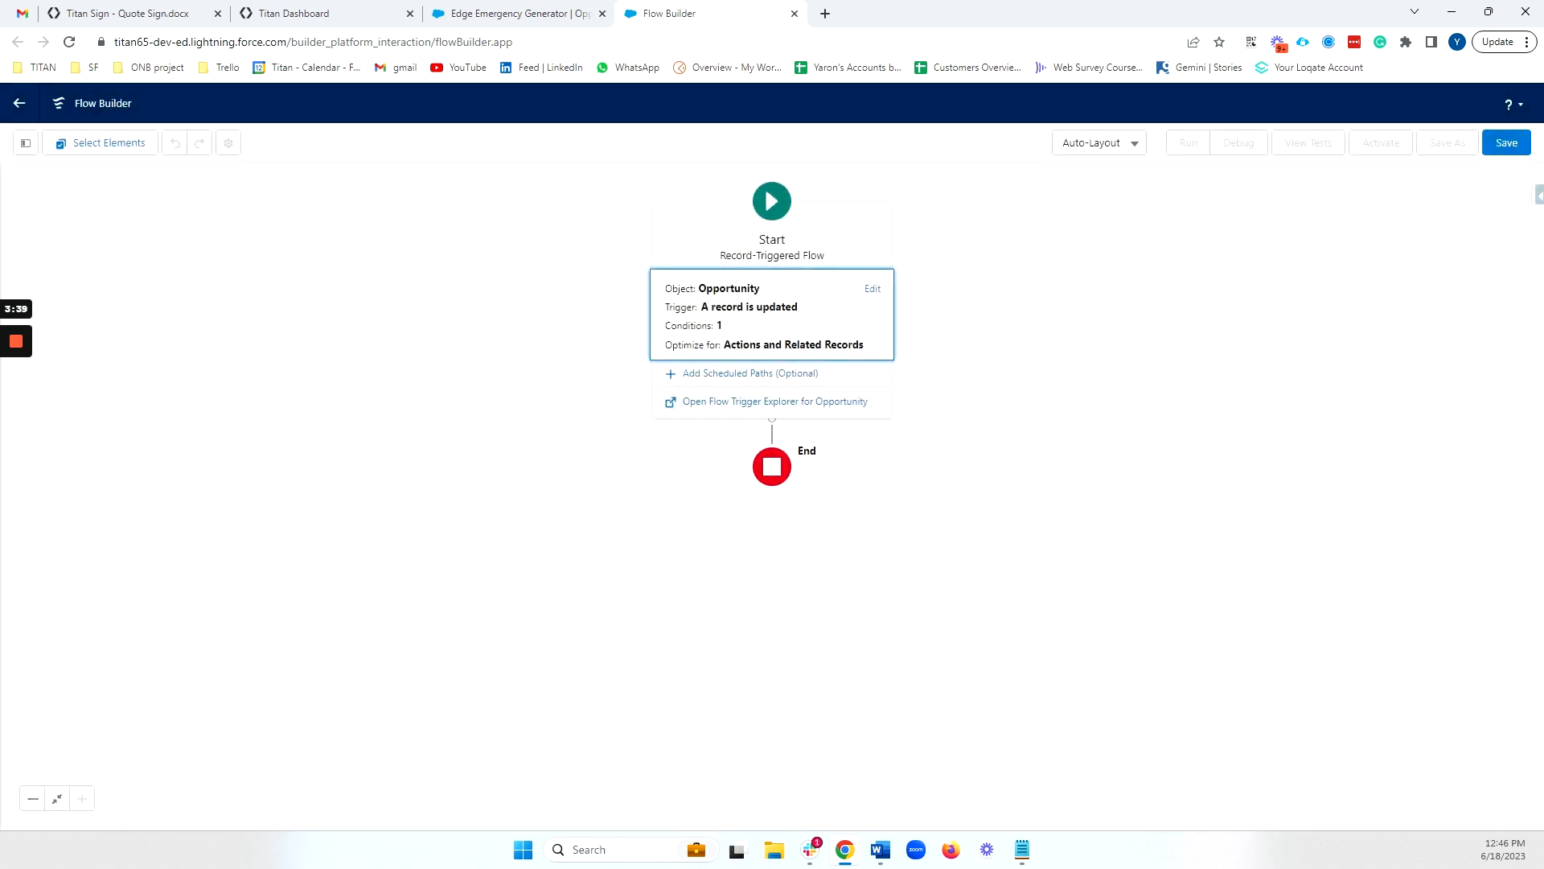
{"action": "left_click", "coordinate": [957, 466]}
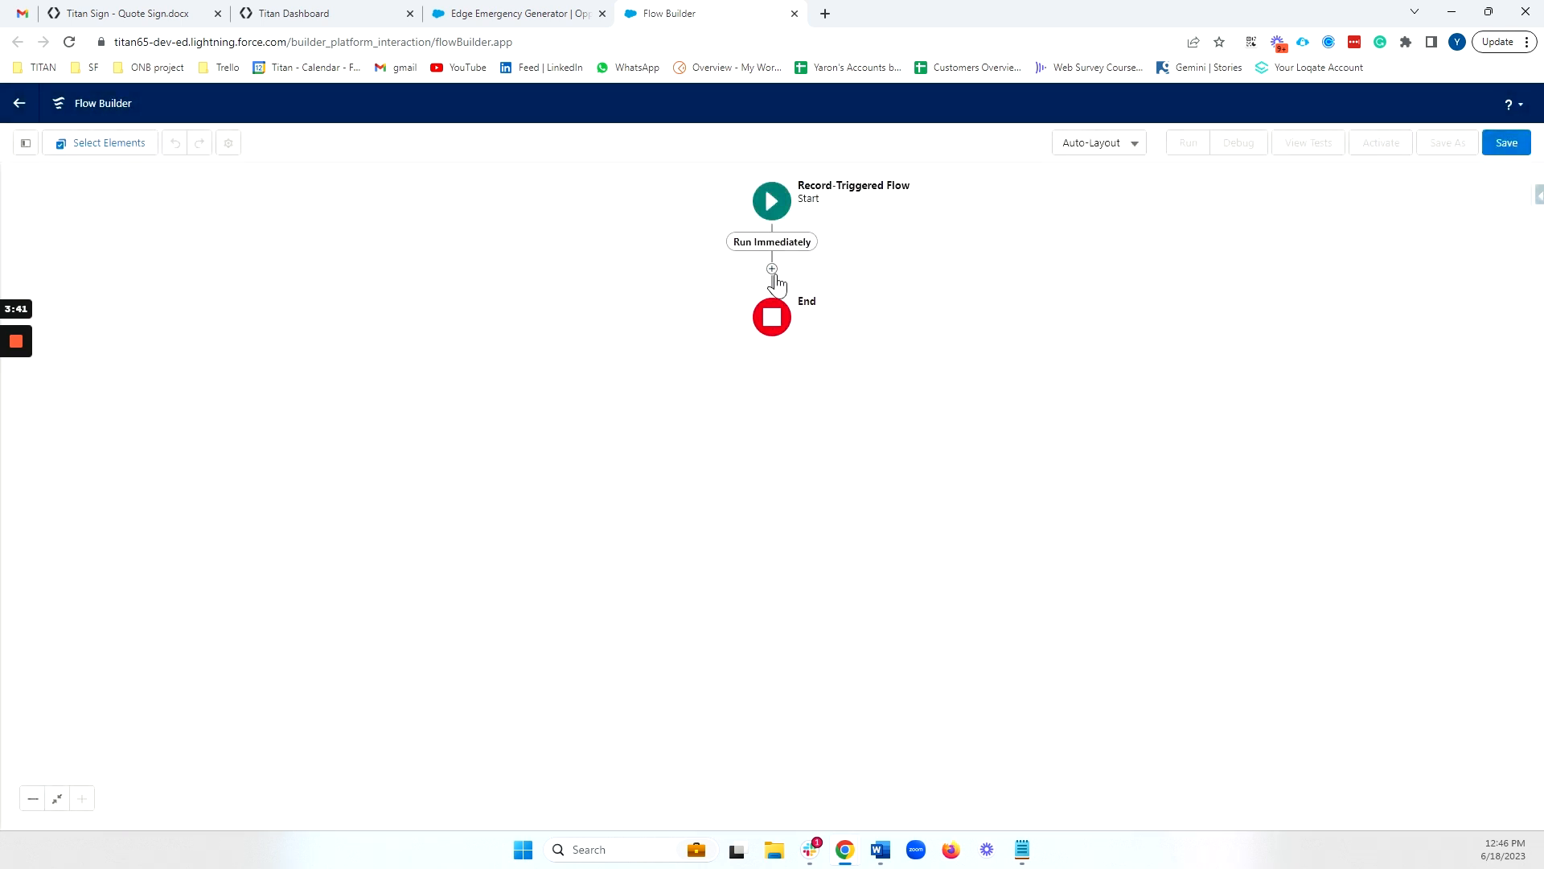
Add a Form_Builder__FTDocGen Apex action after the flow's start and label it Trigger Sign
{"action": "left_click", "coordinate": [773, 276]}
{"action": "left_click", "coordinate": [701, 513]}
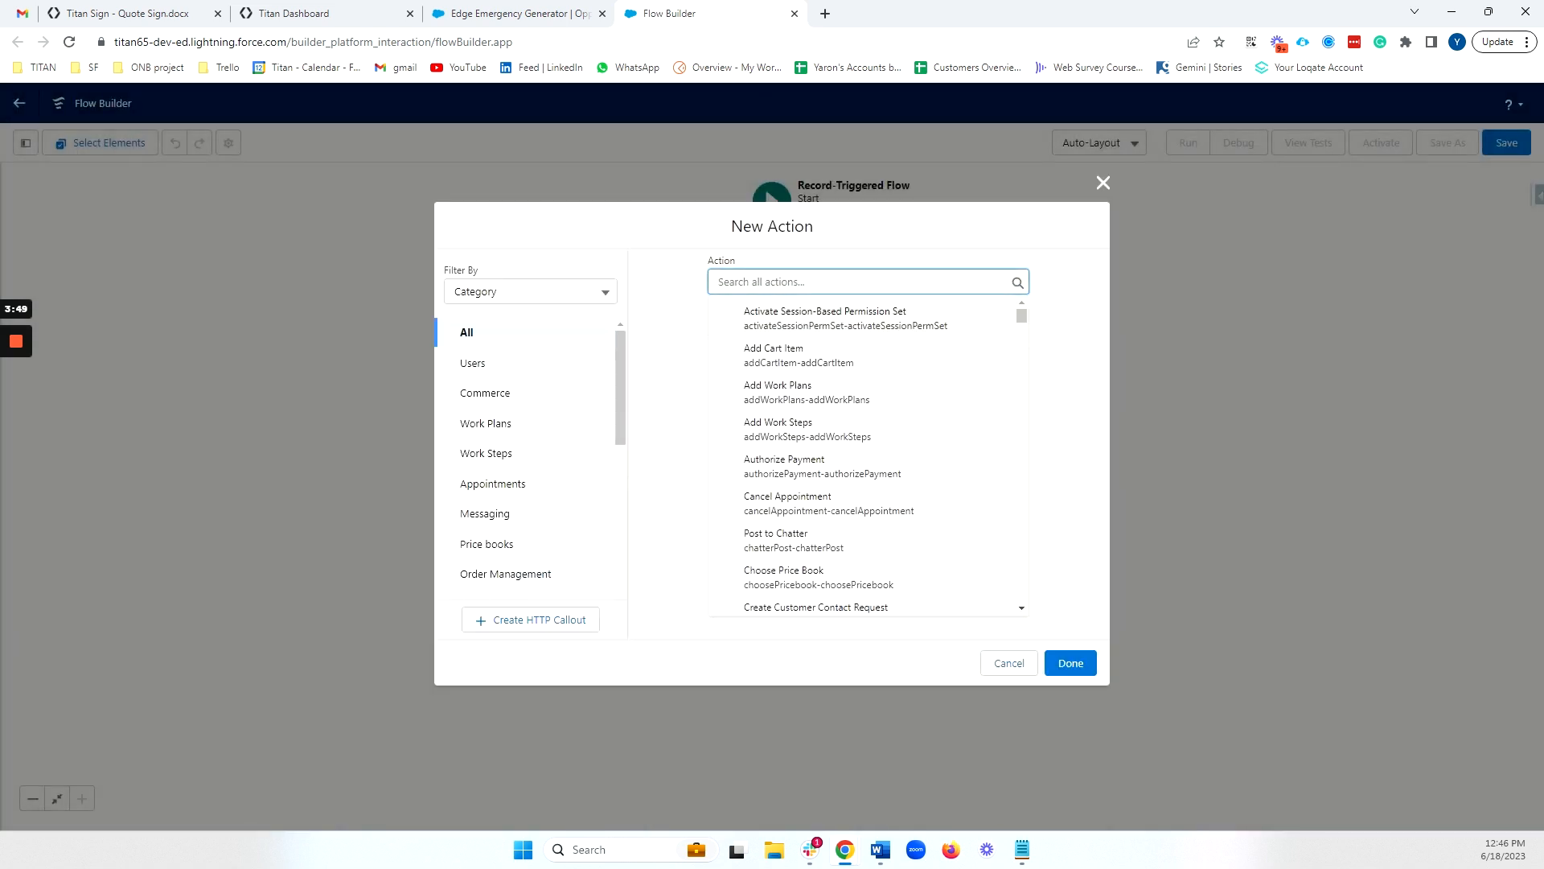
{"action": "type", "text": "ft"}
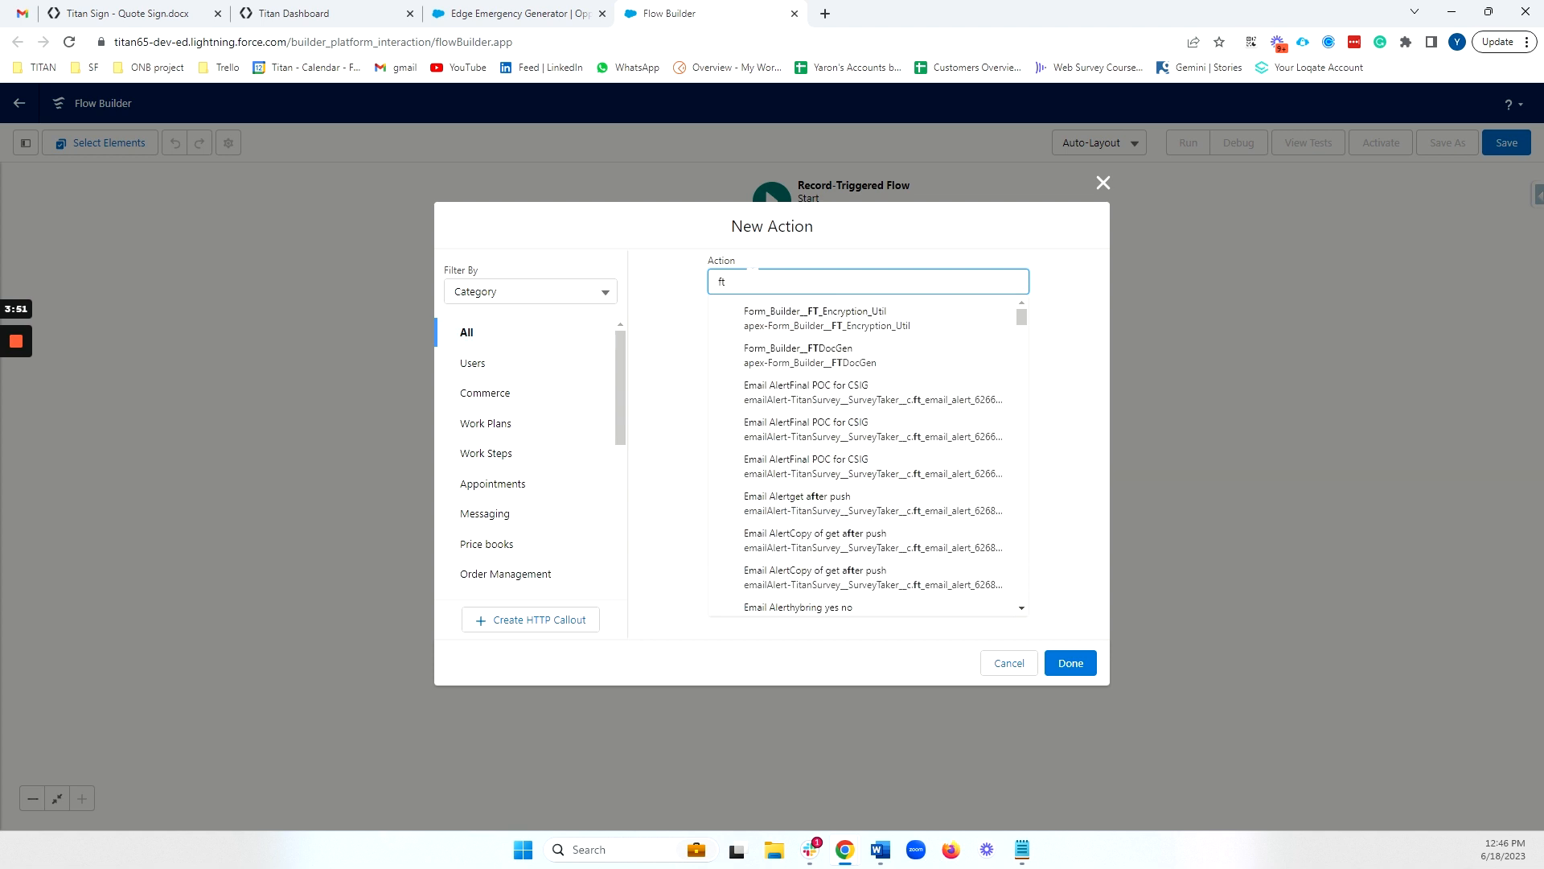
{"action": "left_click", "coordinate": [809, 368]}
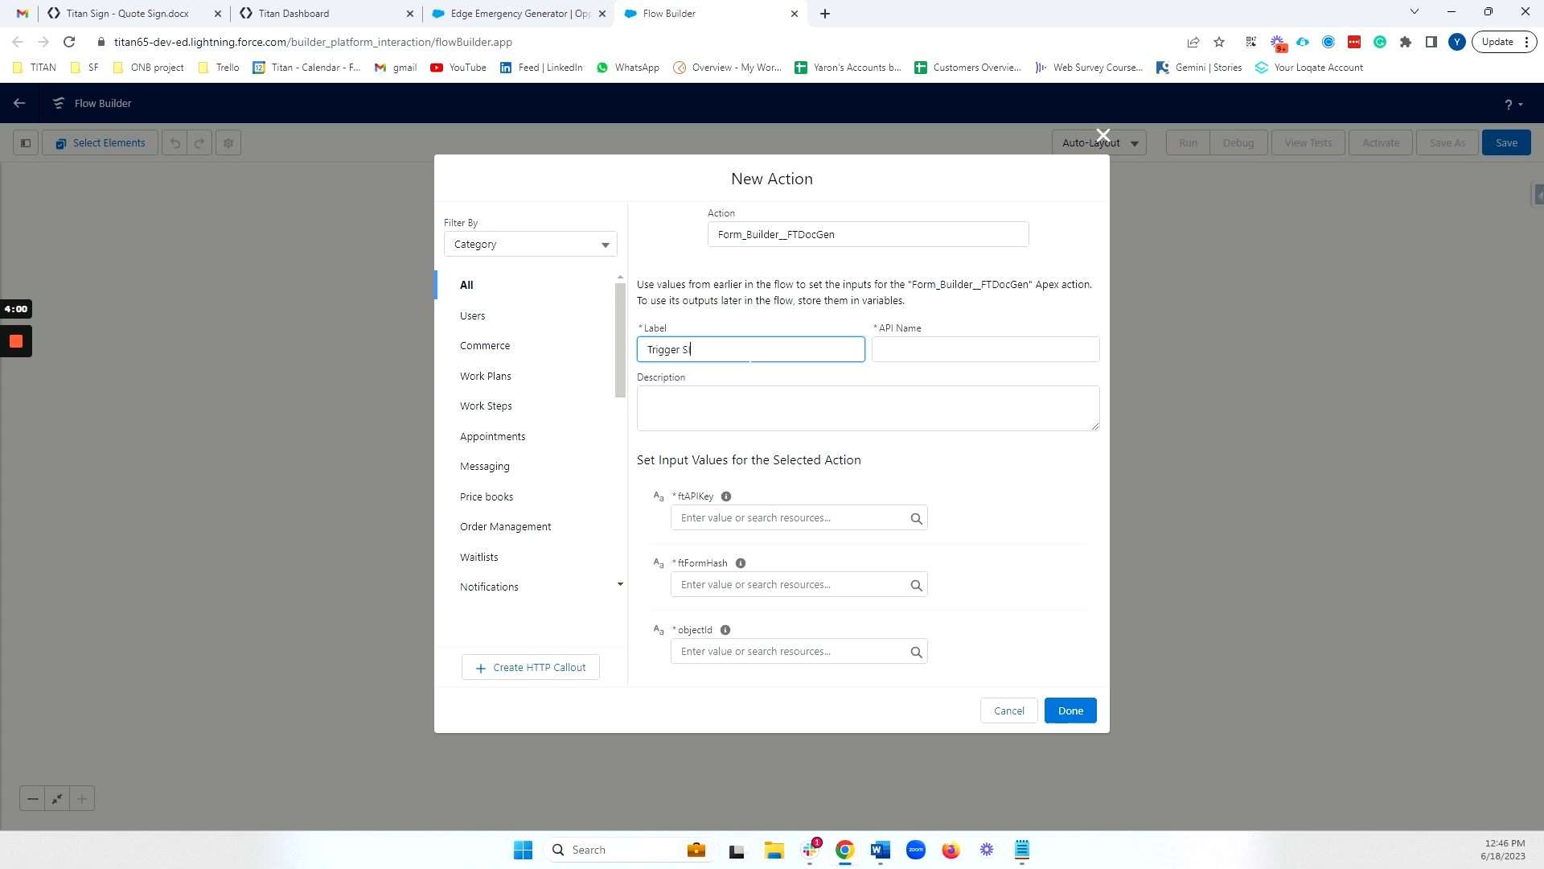
{"action": "left_click", "coordinate": [806, 395]}
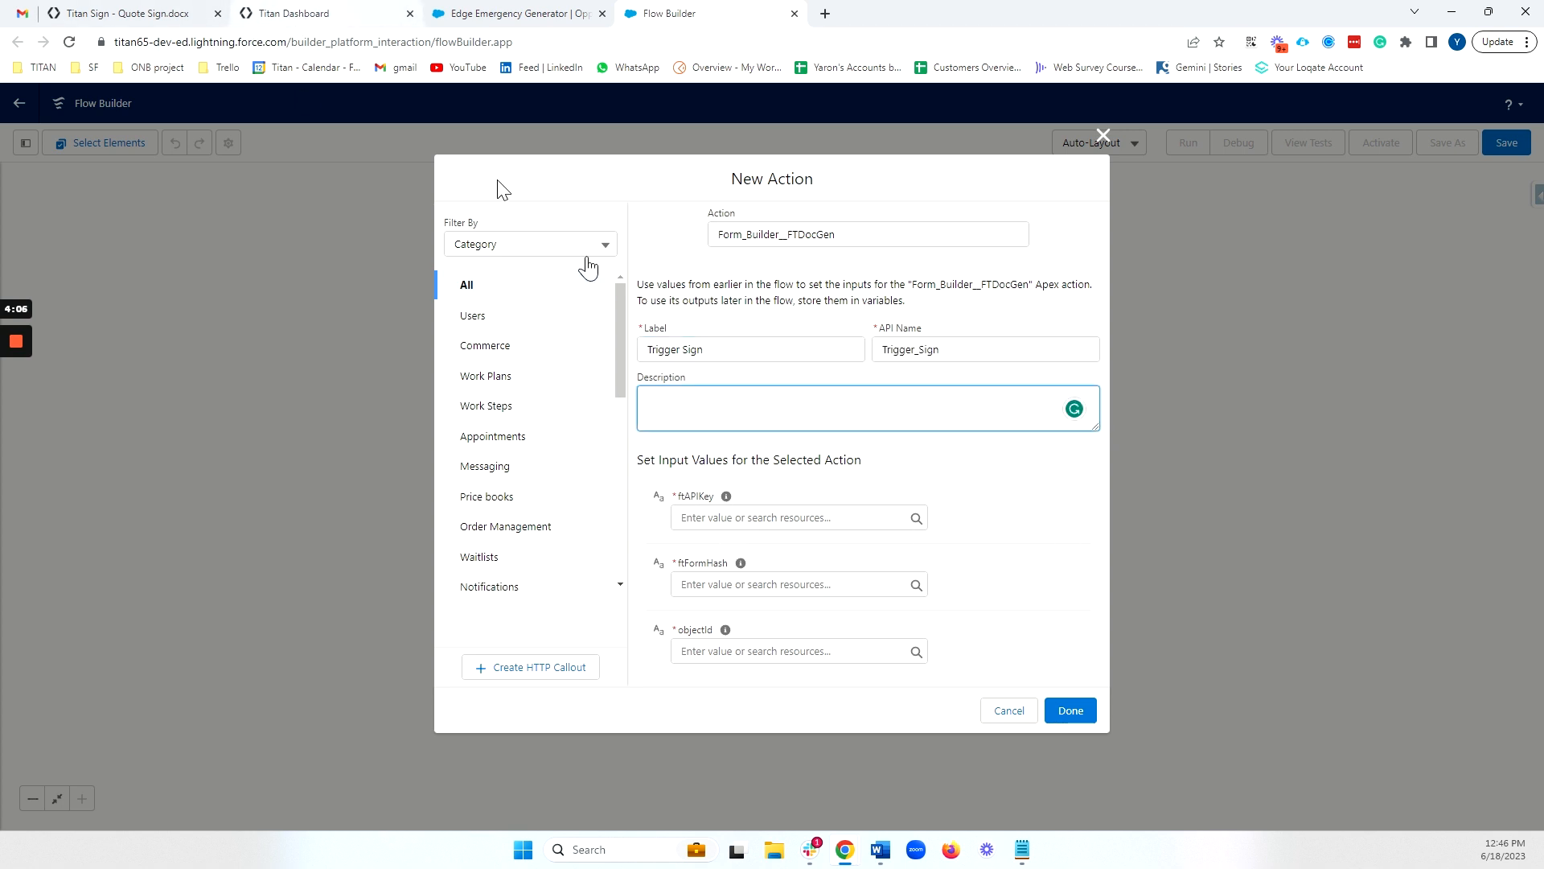
Copy the form hash from the Titan Sign document's Salesforce Configuration into the Trigger Sign action's ftFormHash input
{"action": "left_click", "coordinate": [132, 13]}
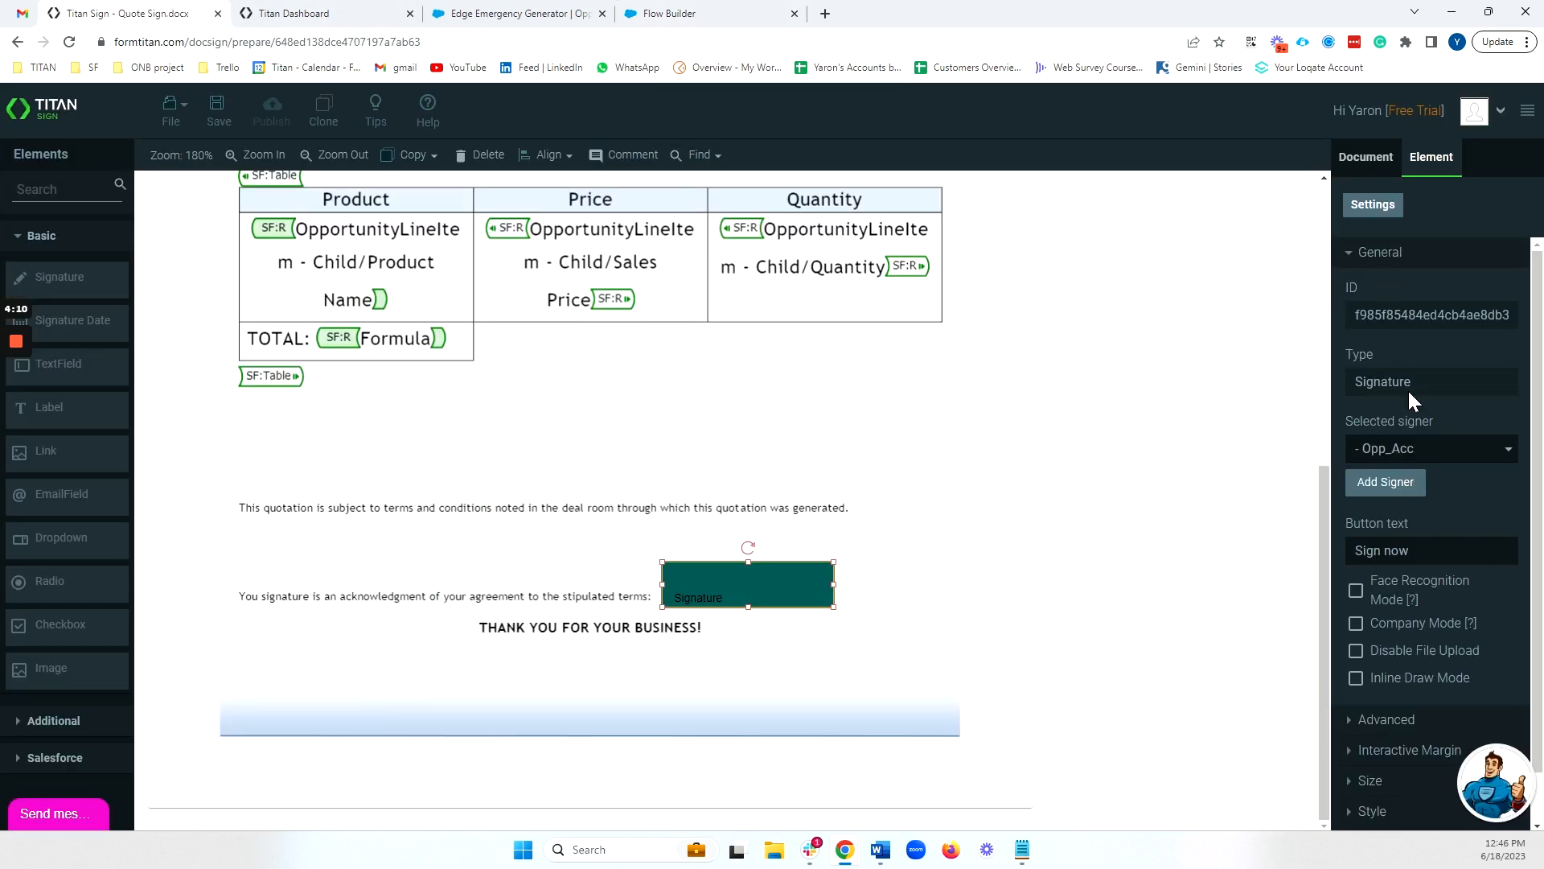
{"action": "left_click", "coordinate": [1365, 157]}
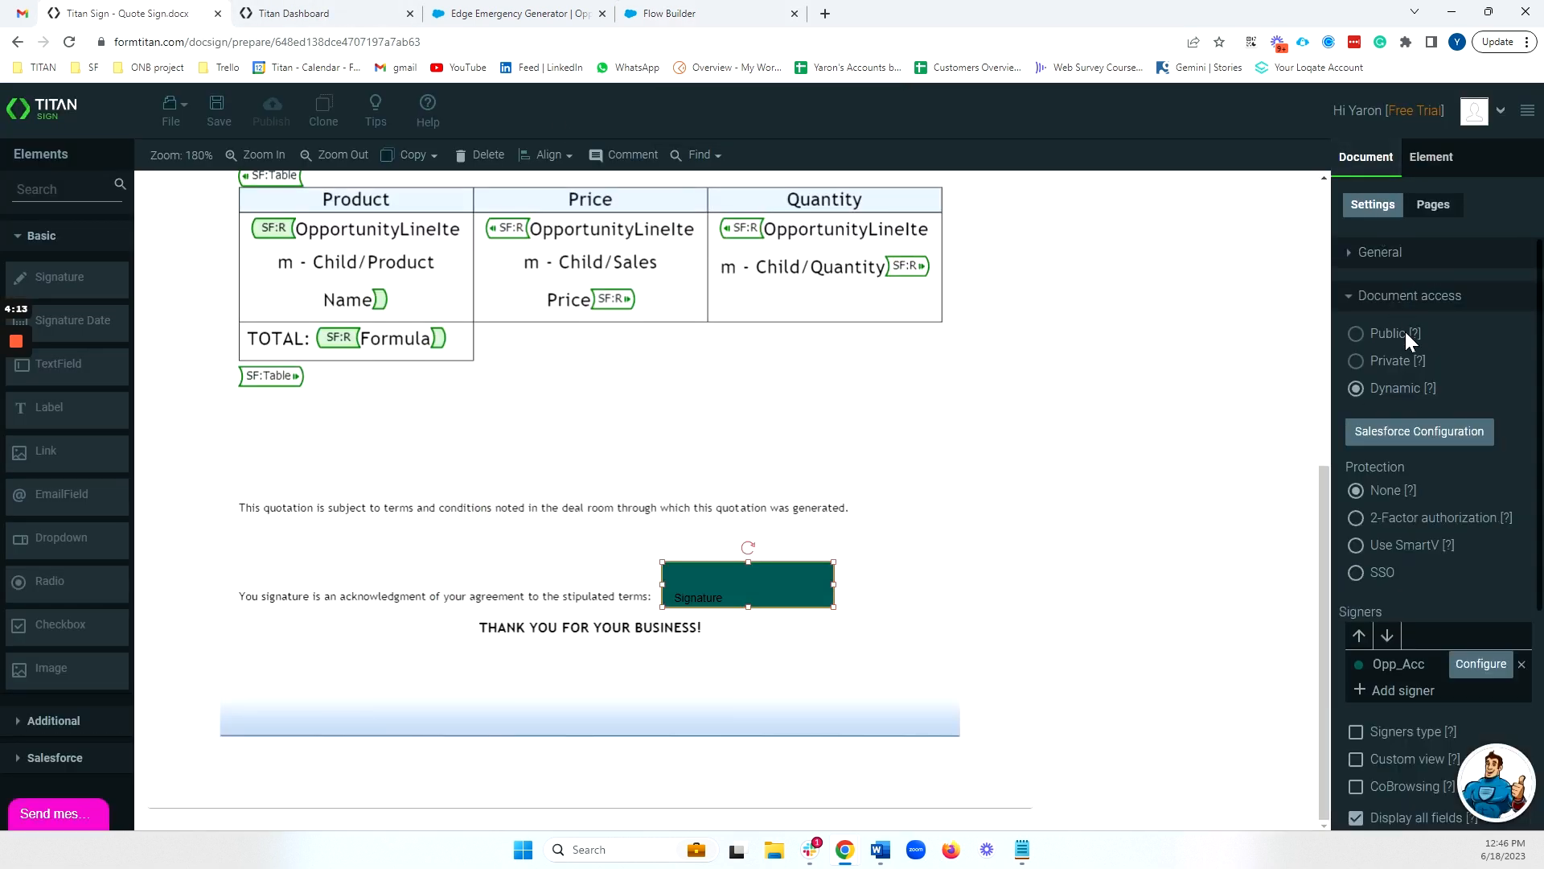
{"action": "left_click", "coordinate": [1448, 441]}
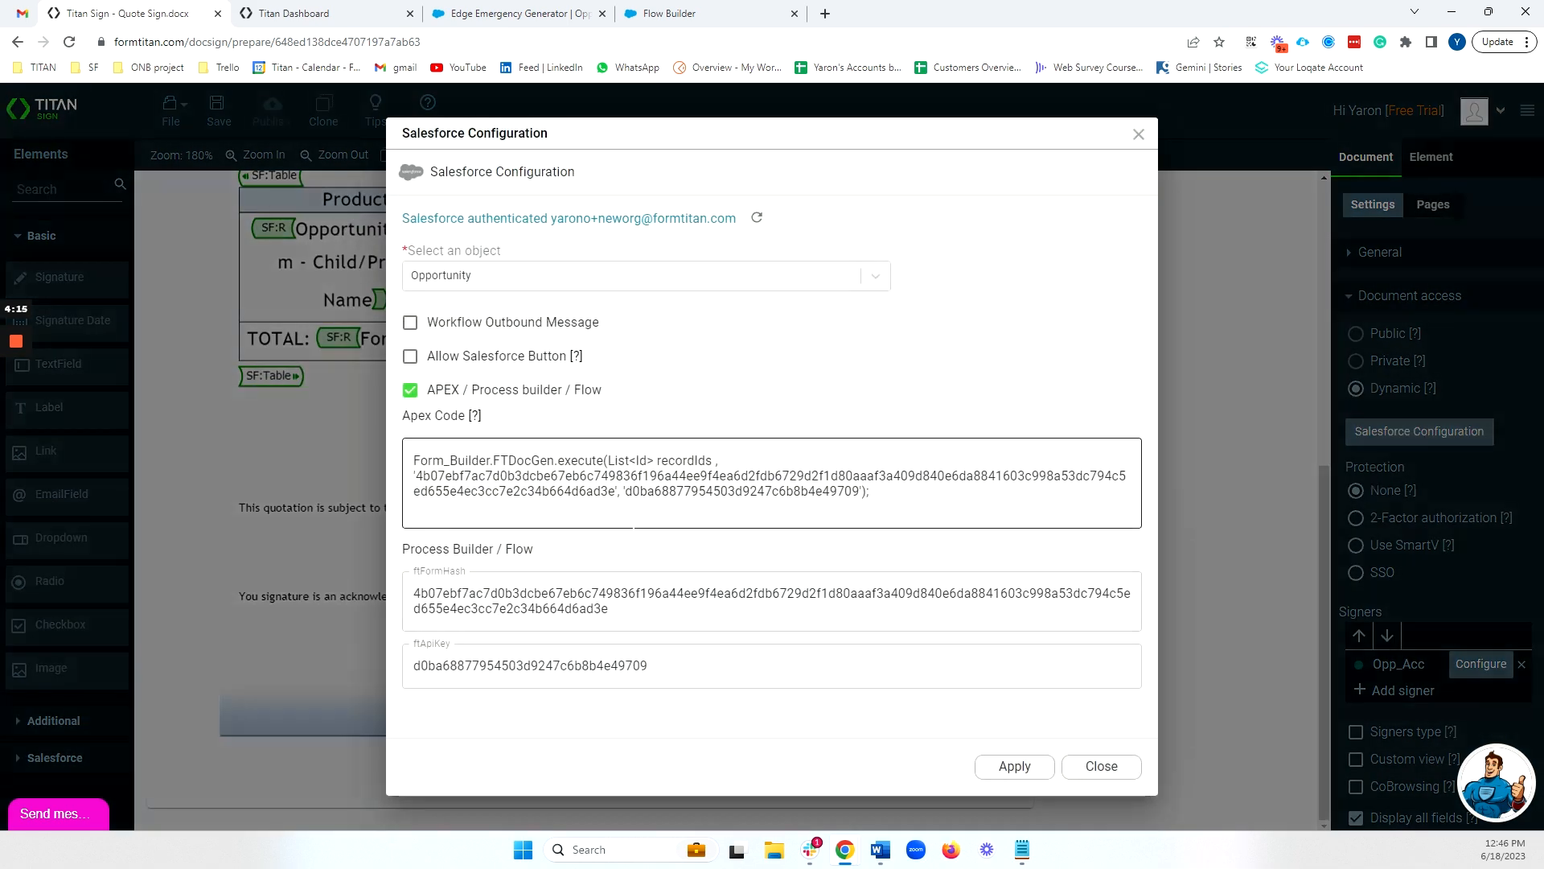
{"action": "left_click_drag", "start_coordinate": [1126, 595], "coordinate": [359, 596]}
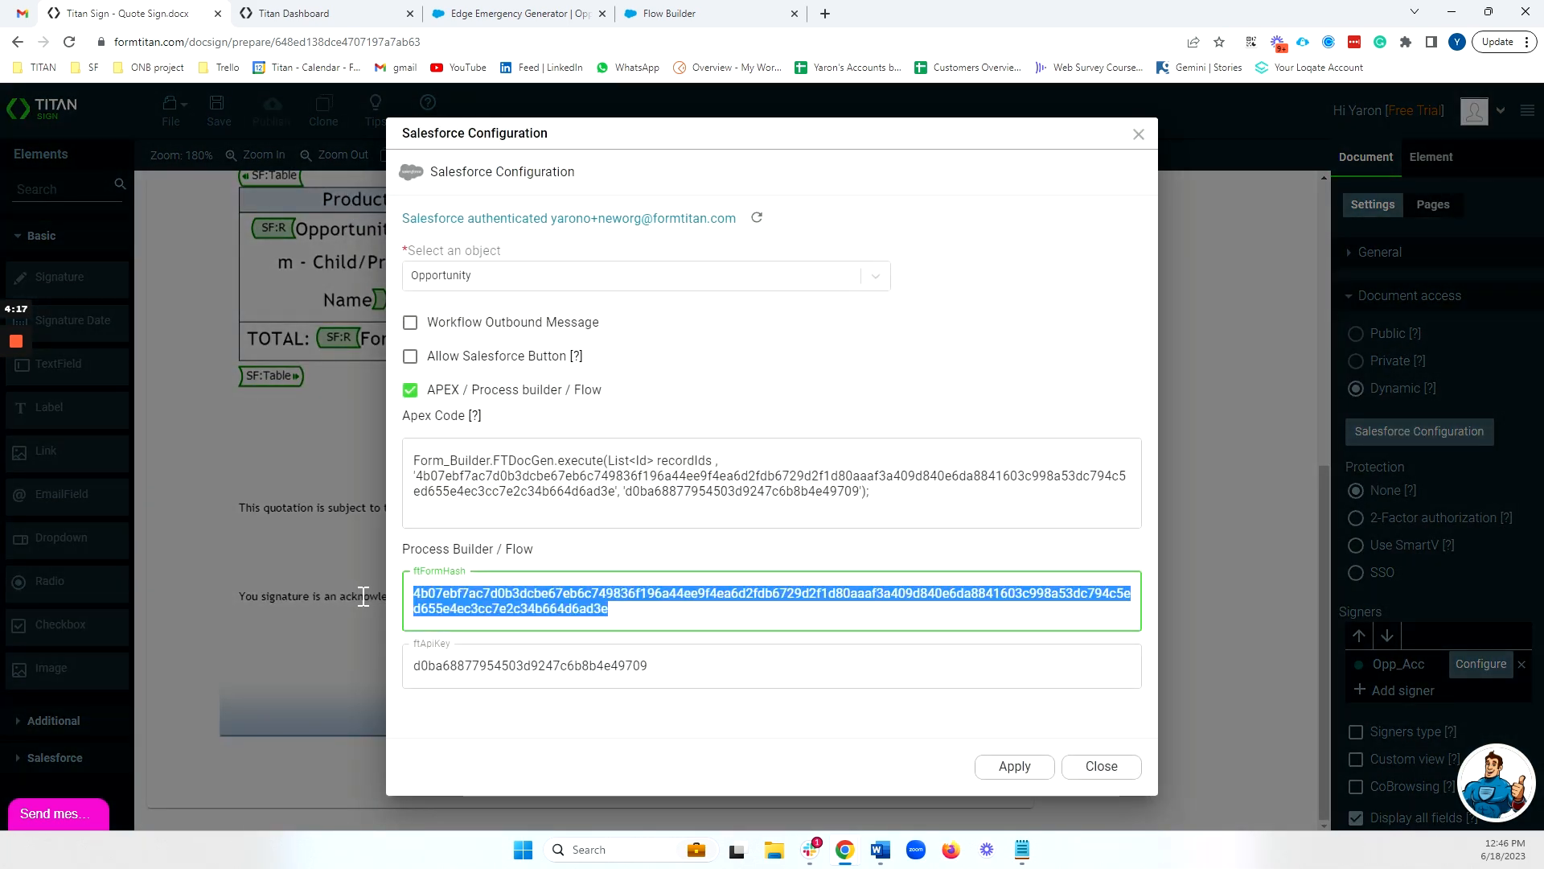
{"action": "right_click", "coordinate": [475, 605]}
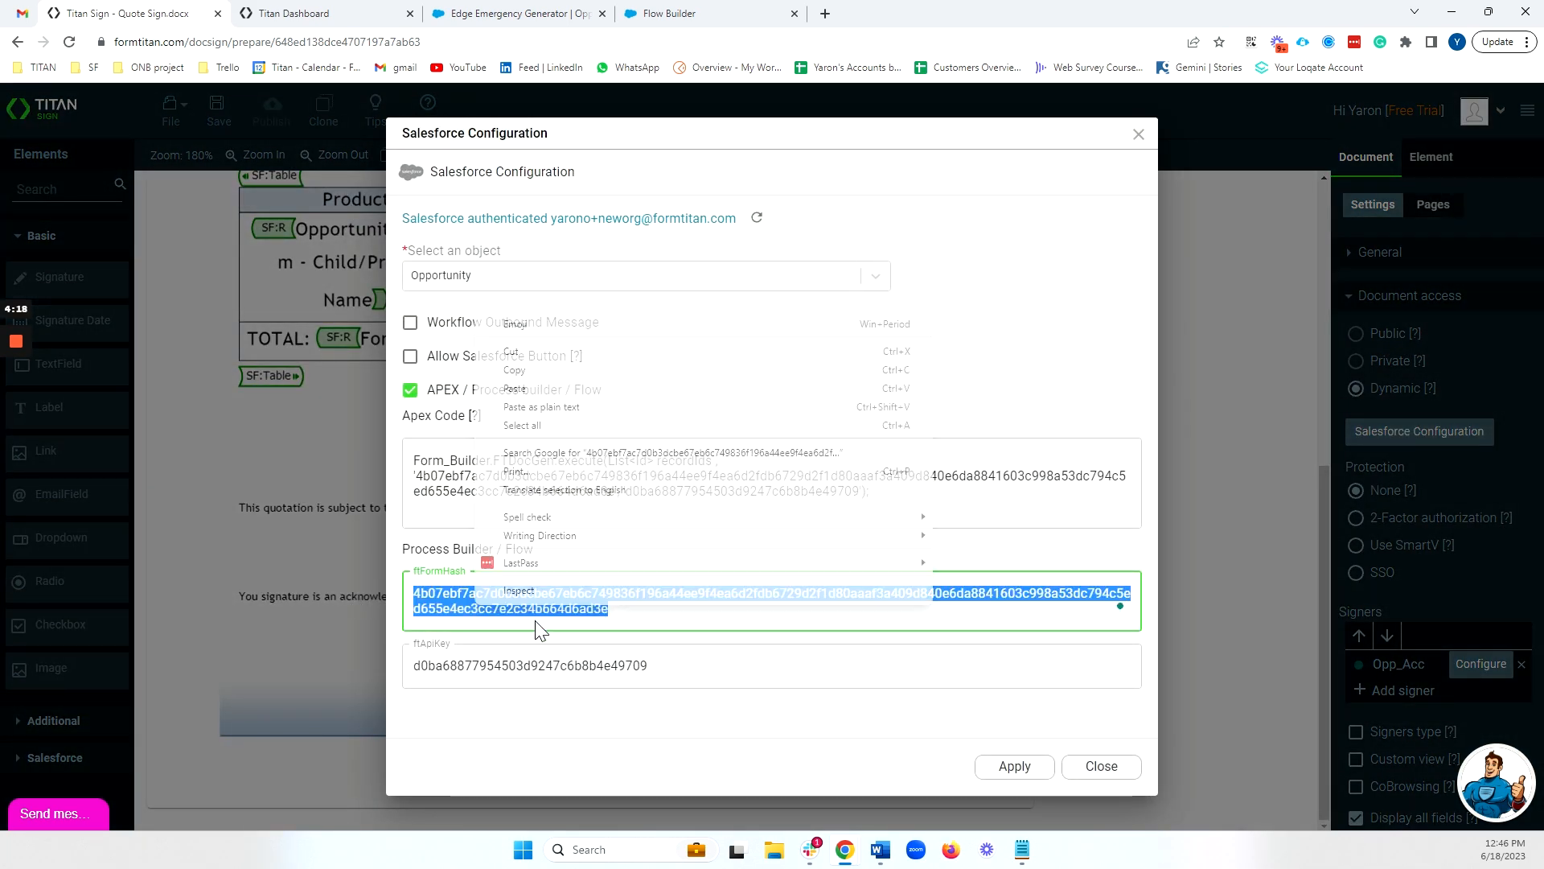
{"action": "left_click", "coordinate": [527, 374]}
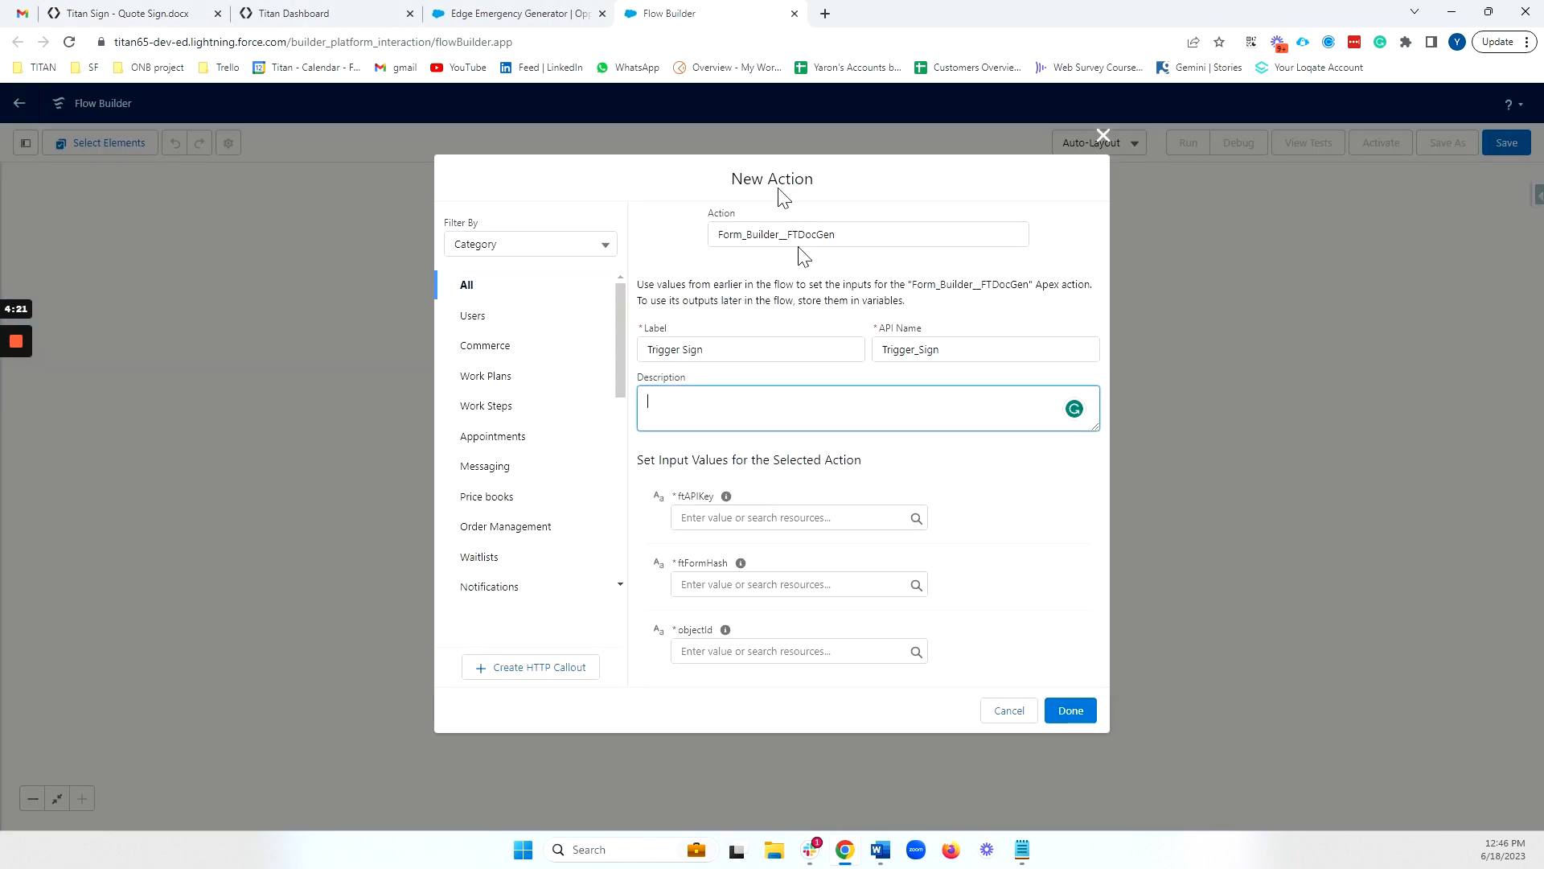
{"action": "left_click", "coordinate": [683, 14]}
{"action": "left_click", "coordinate": [727, 584]}
{"action": "key", "text": "ctrl+v"}
Copy the API key from the Titan Sign Salesforce Configuration into the Trigger Sign action's ftAPIKey input
{"action": "left_click", "coordinate": [129, 15]}
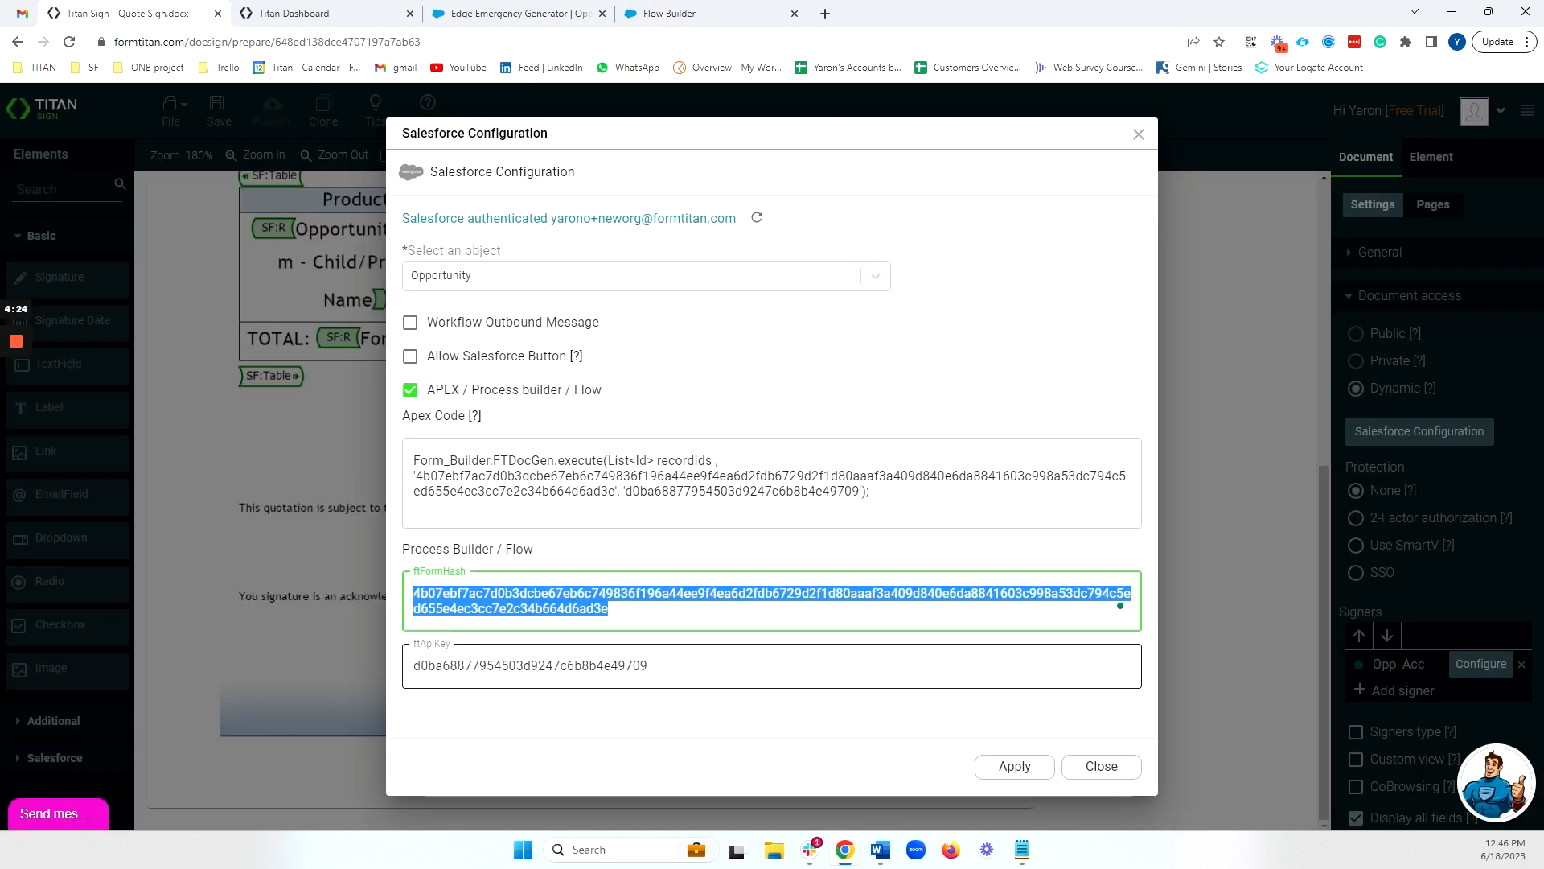
{"action": "double_click", "coordinate": [466, 664]}
{"action": "right_click", "coordinate": [510, 655]}
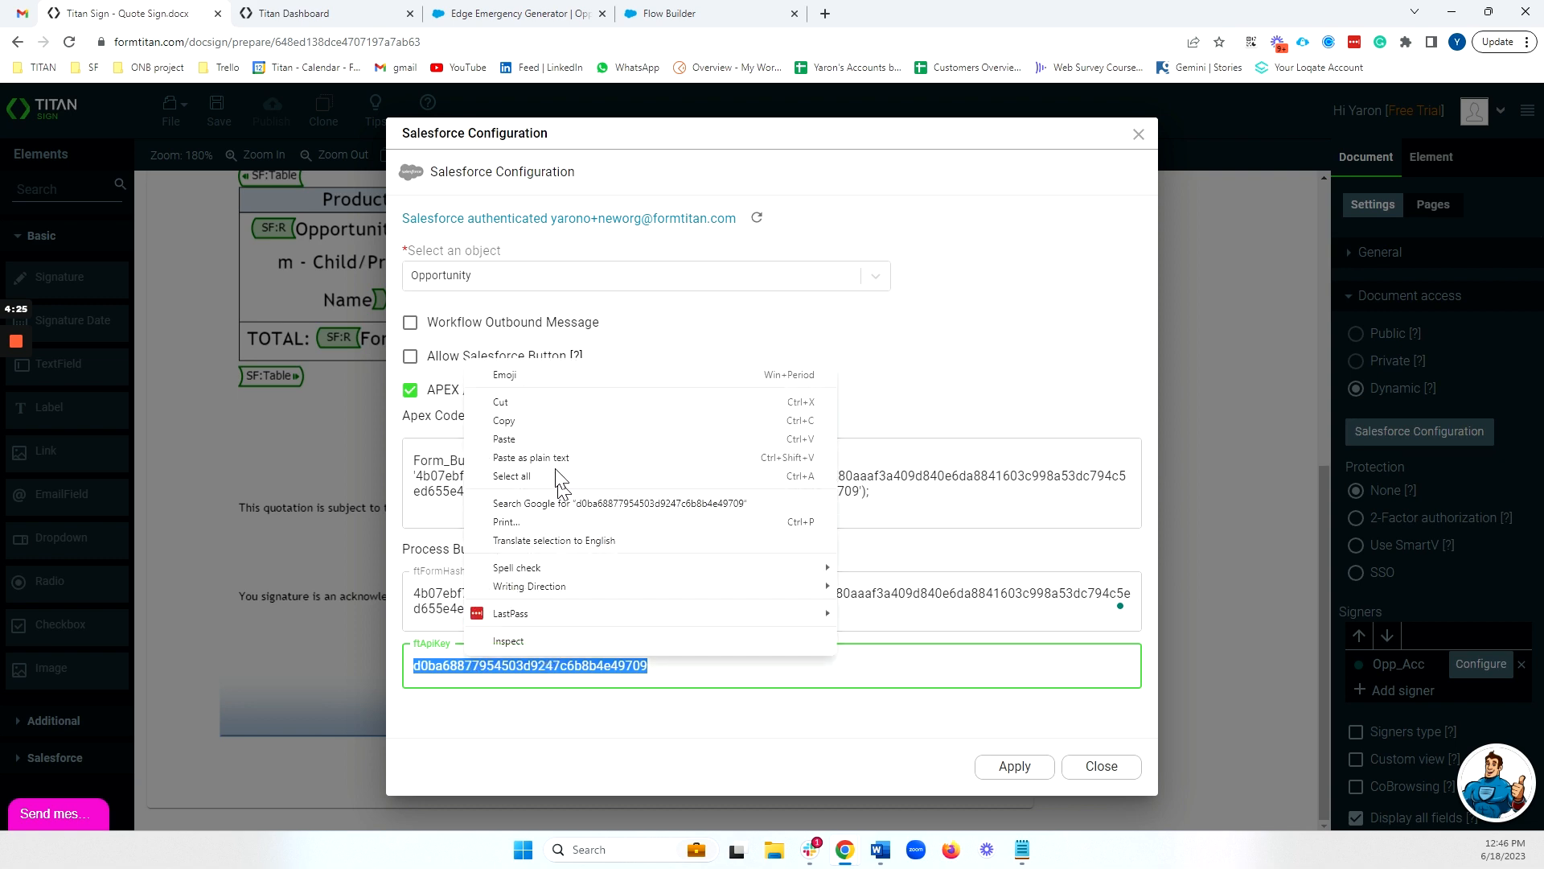
{"action": "left_click", "coordinate": [555, 420]}
{"action": "left_click", "coordinate": [643, 14]}
{"action": "left_click", "coordinate": [772, 518]}
{"action": "key", "text": "ctrl+v"}
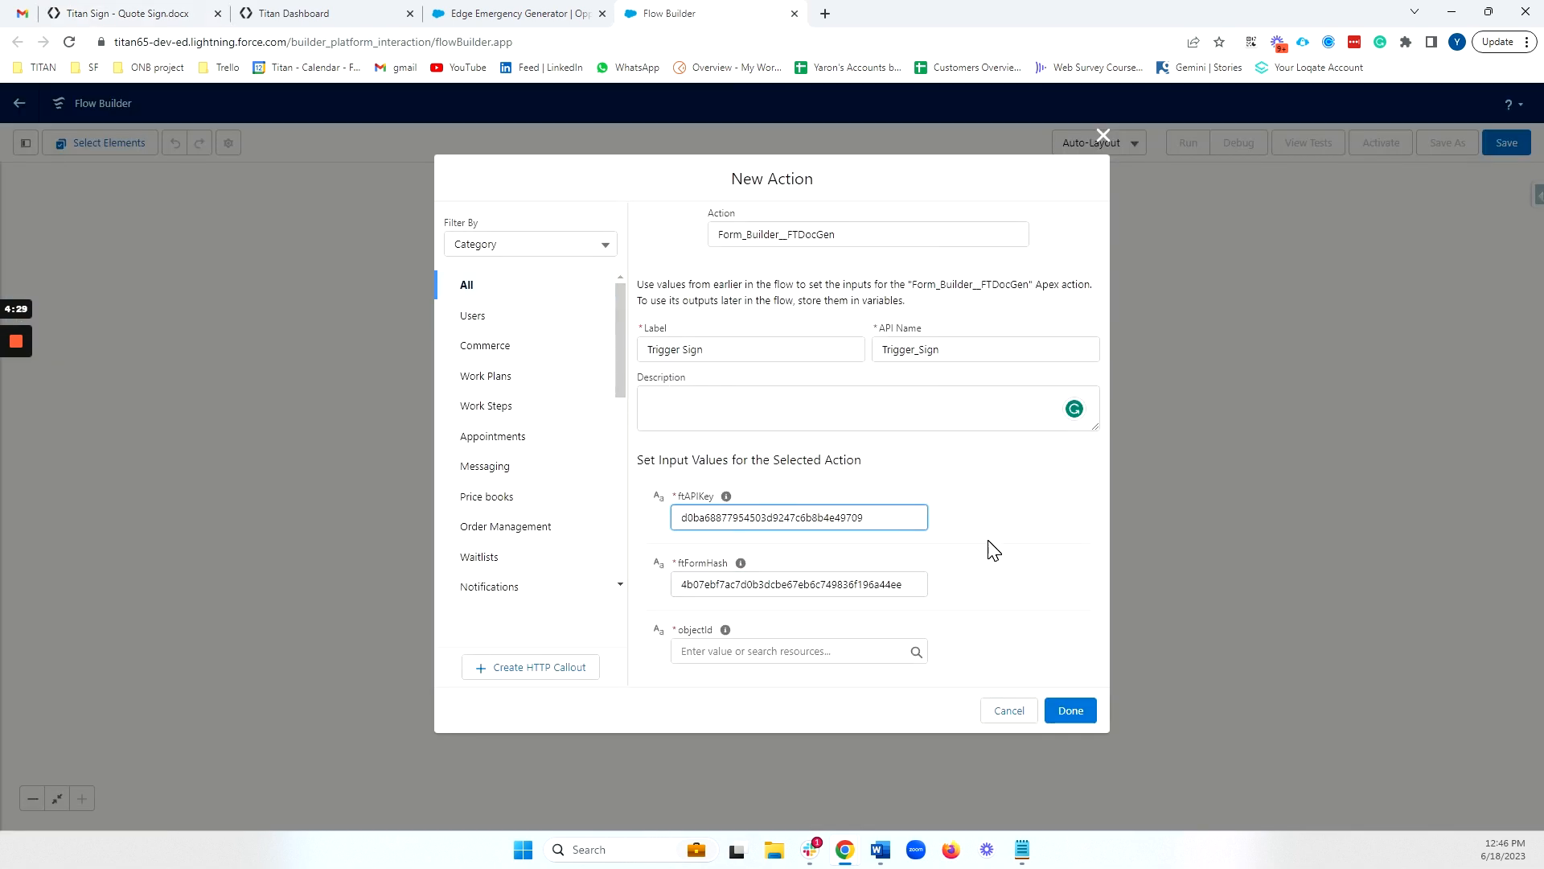
Set the action's objectId to the triggering record's Opportunity ID, {!$Record.Id}, and finish adding the action
{"action": "left_click", "coordinate": [865, 651]}
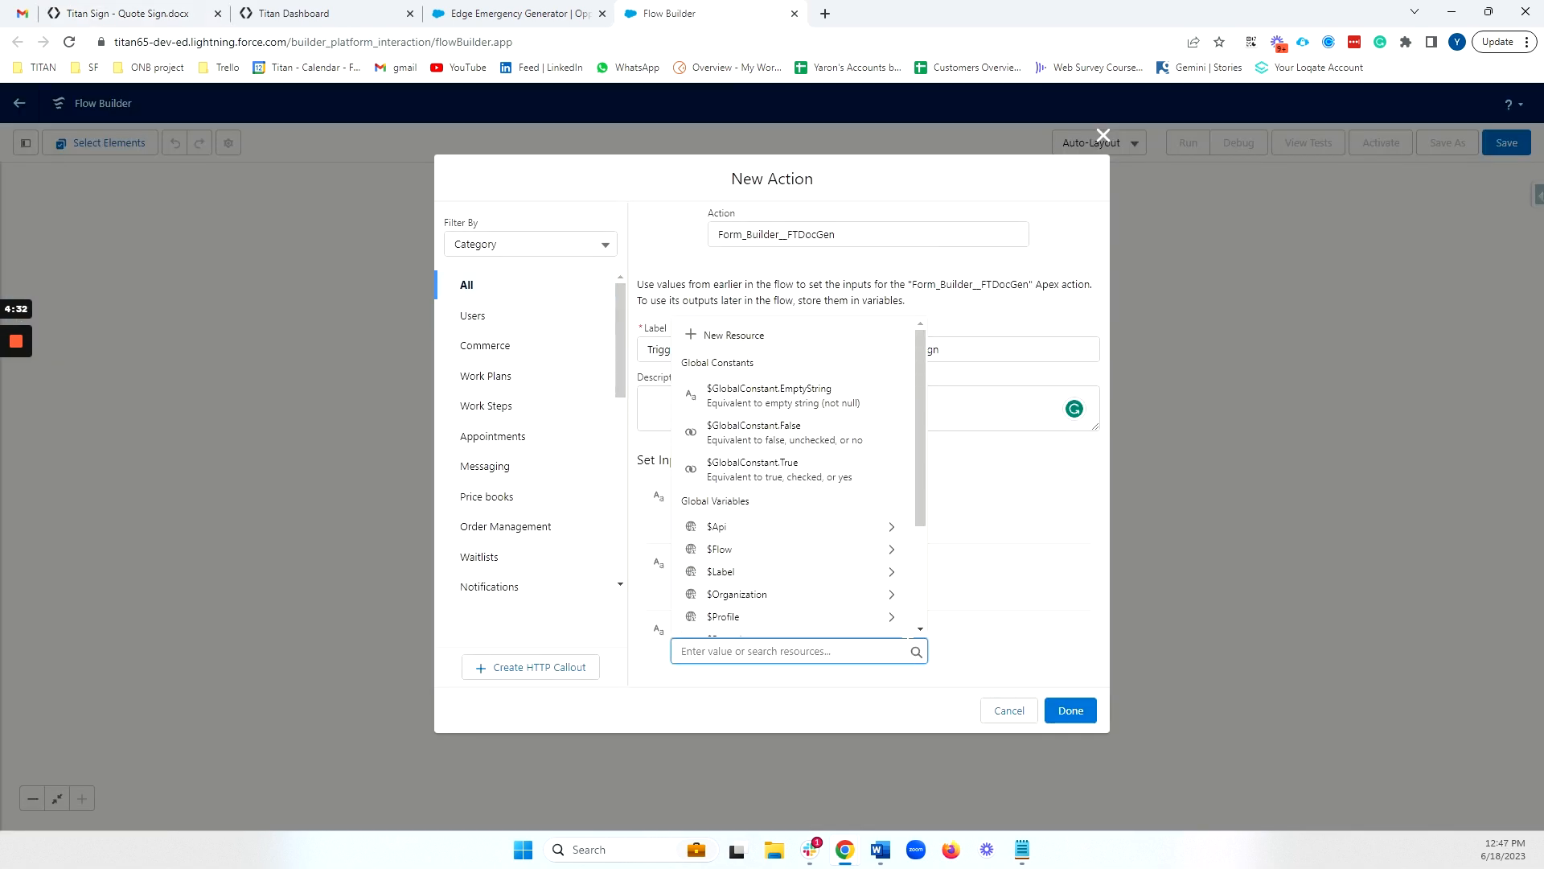
{"action": "scroll", "coordinate": [877, 523], "scroll_direction": "down", "scroll_amount": 2}
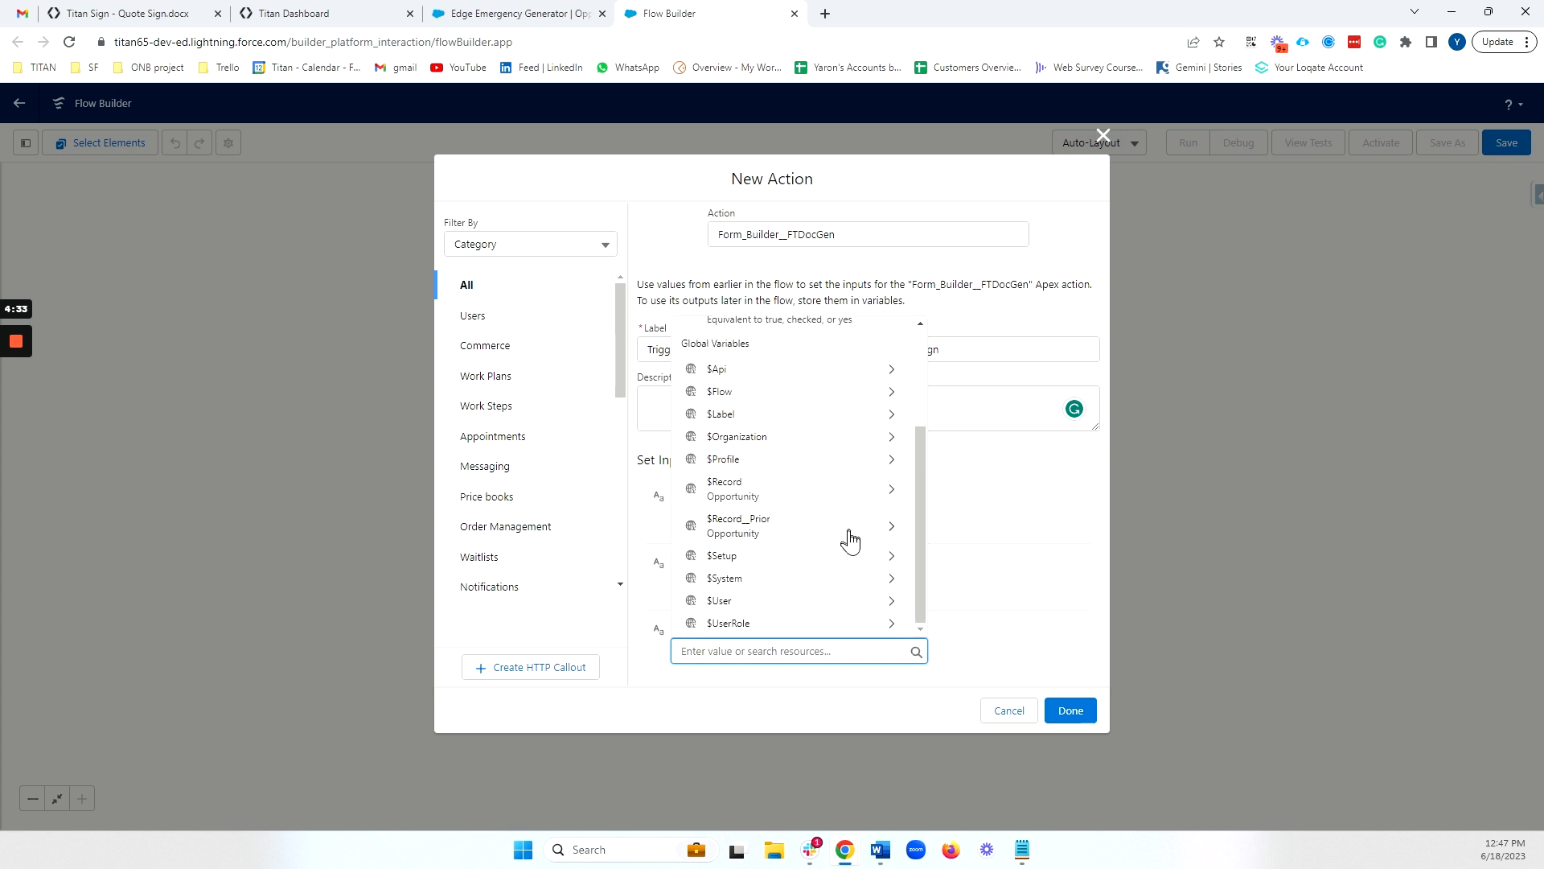
{"action": "left_click", "coordinate": [798, 488]}
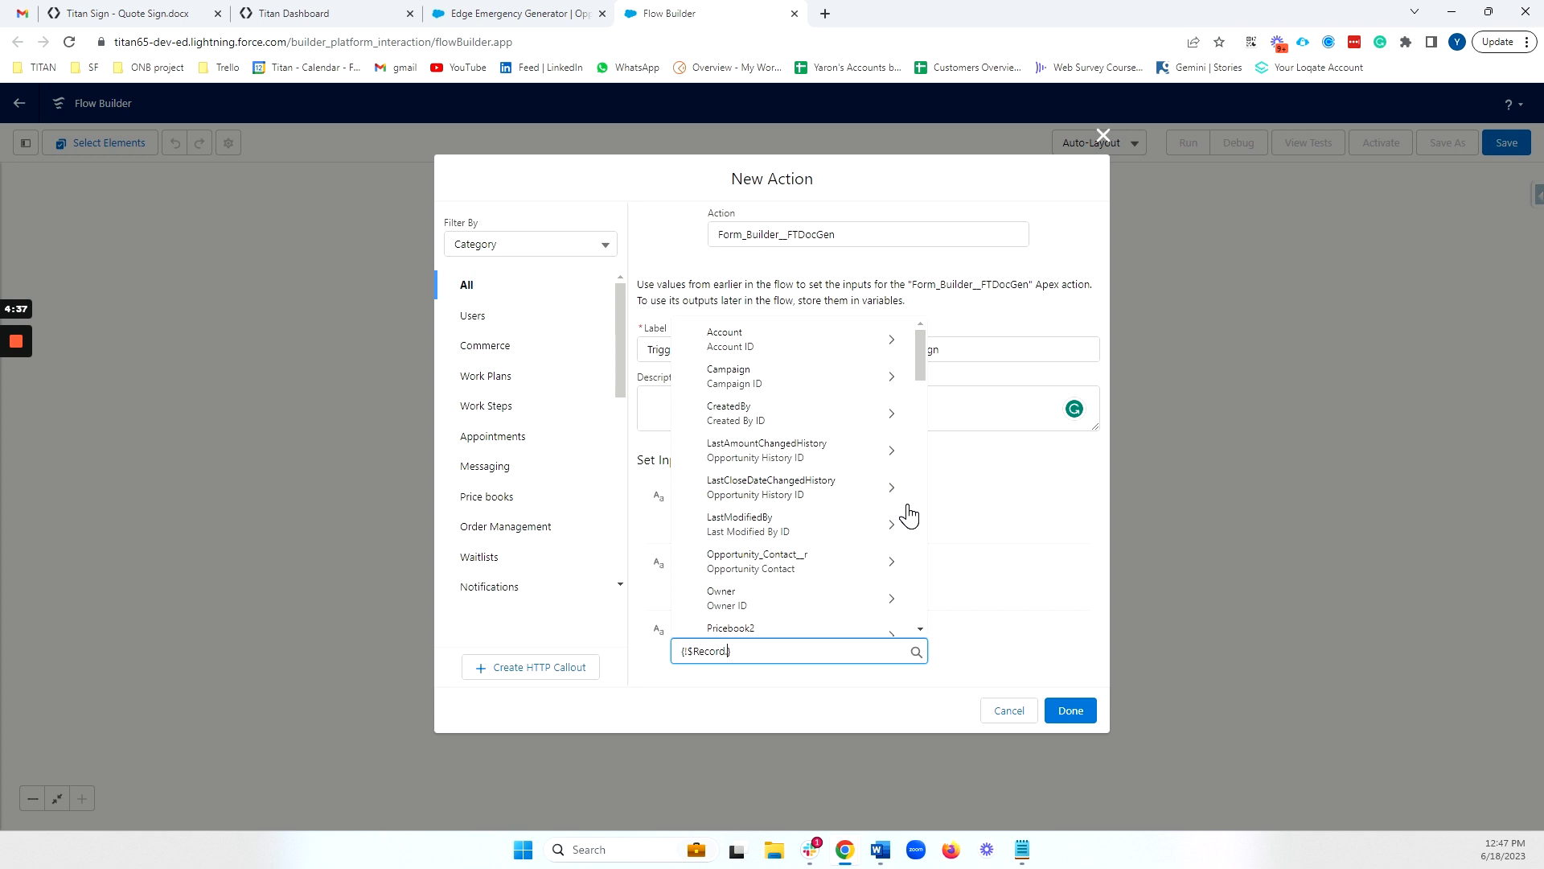
{"action": "scroll", "coordinate": [840, 434], "scroll_direction": "down", "scroll_amount": 4}
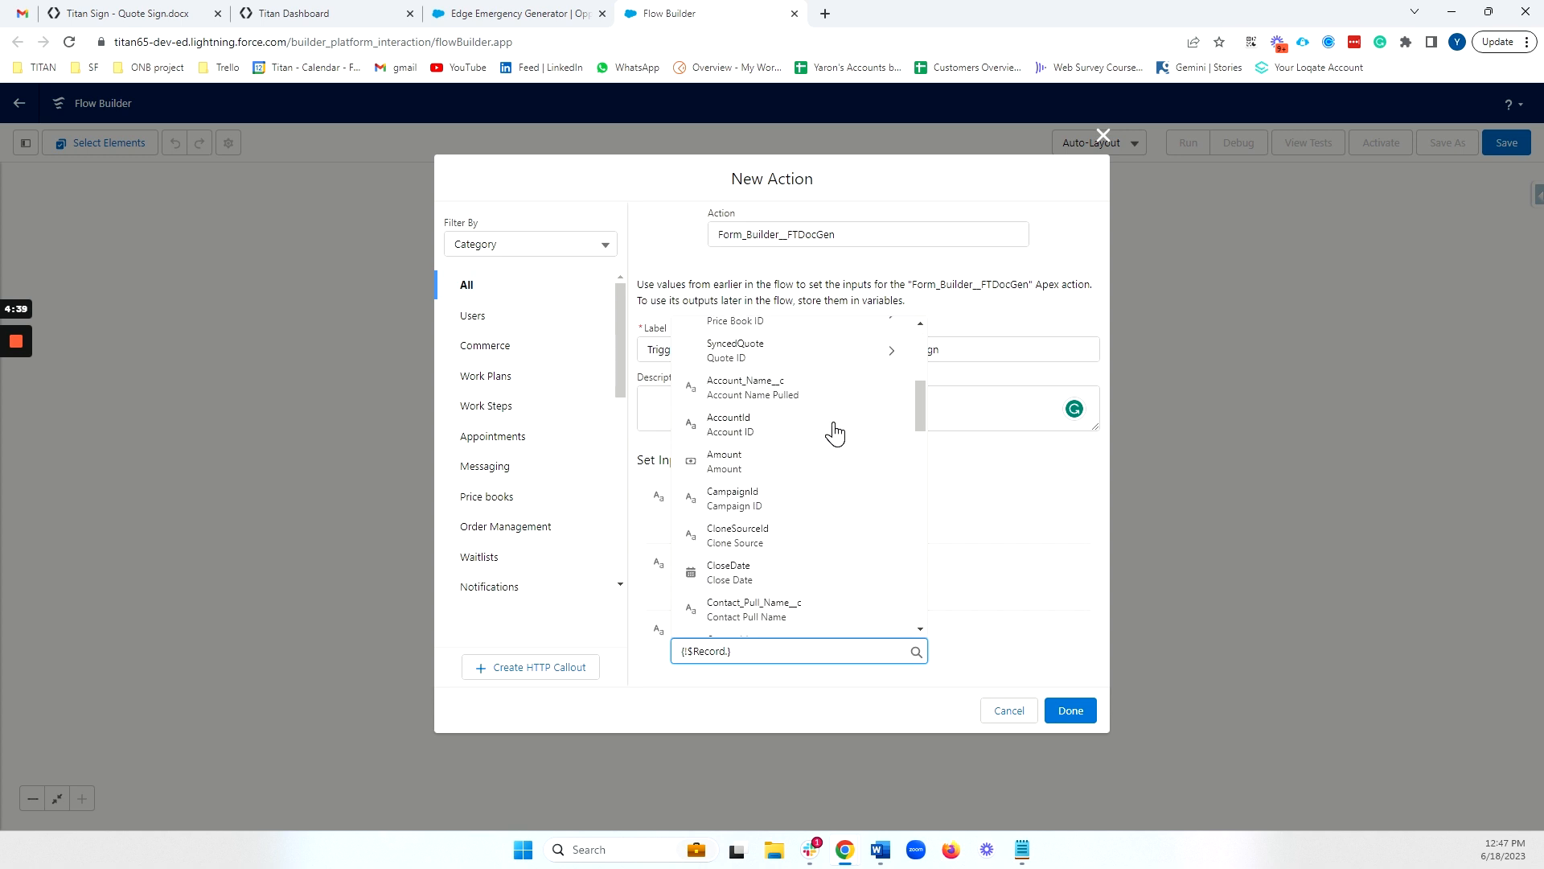
{"action": "scroll", "coordinate": [835, 434], "scroll_direction": "down", "scroll_amount": 8}
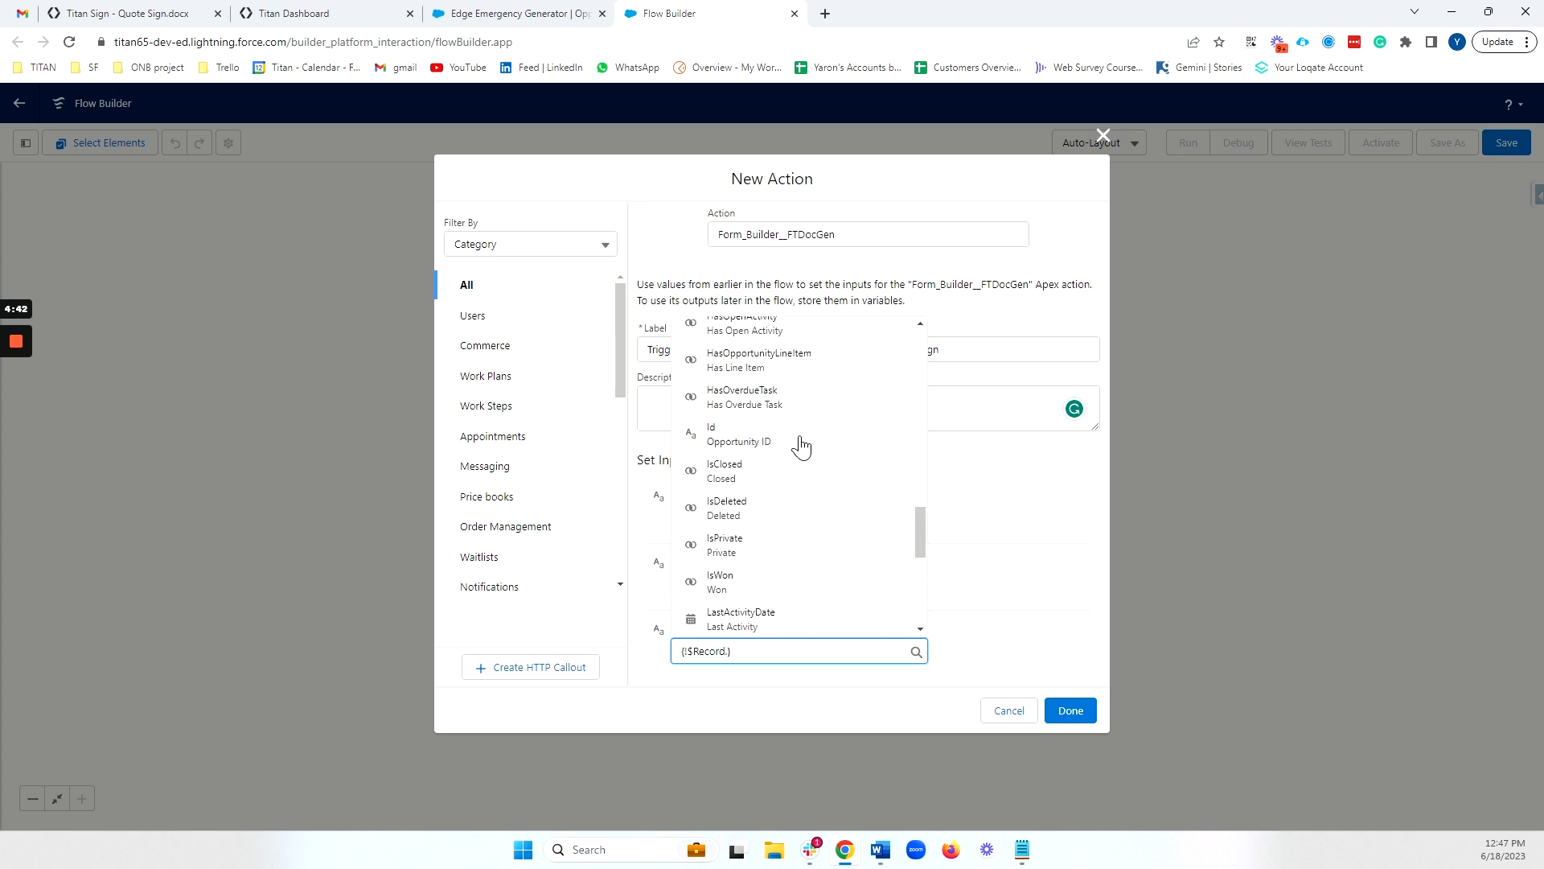
{"action": "left_click", "coordinate": [801, 440]}
{"action": "left_click", "coordinate": [1071, 710]}
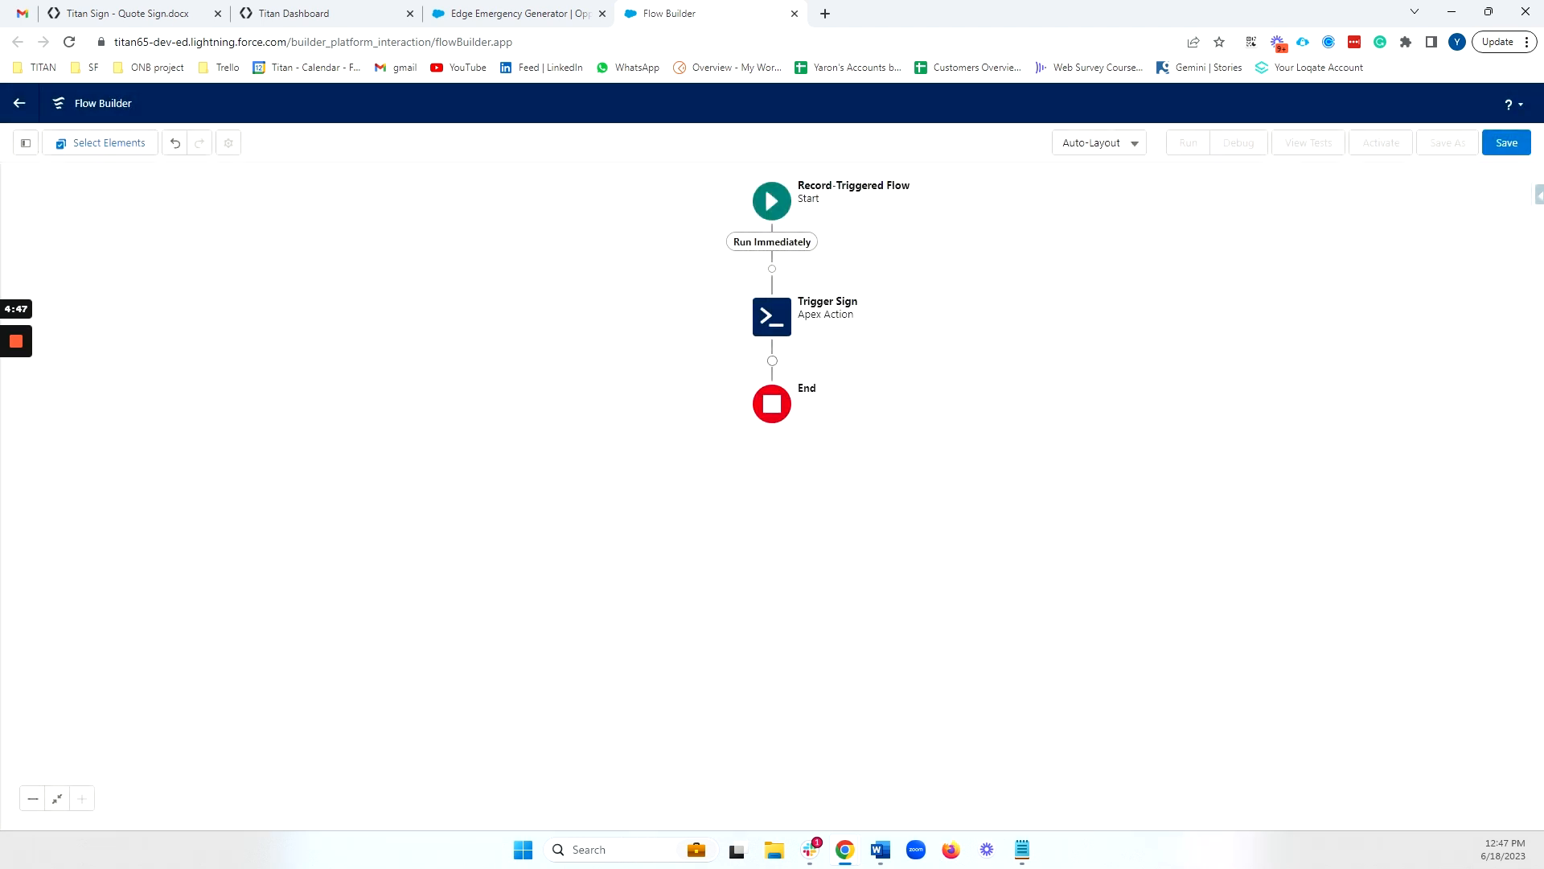
Reopen the Trigger Sign action to review its API key, form hash and objectId inputs
{"action": "left_click", "coordinate": [772, 317]}
{"action": "left_click", "coordinate": [778, 509]}
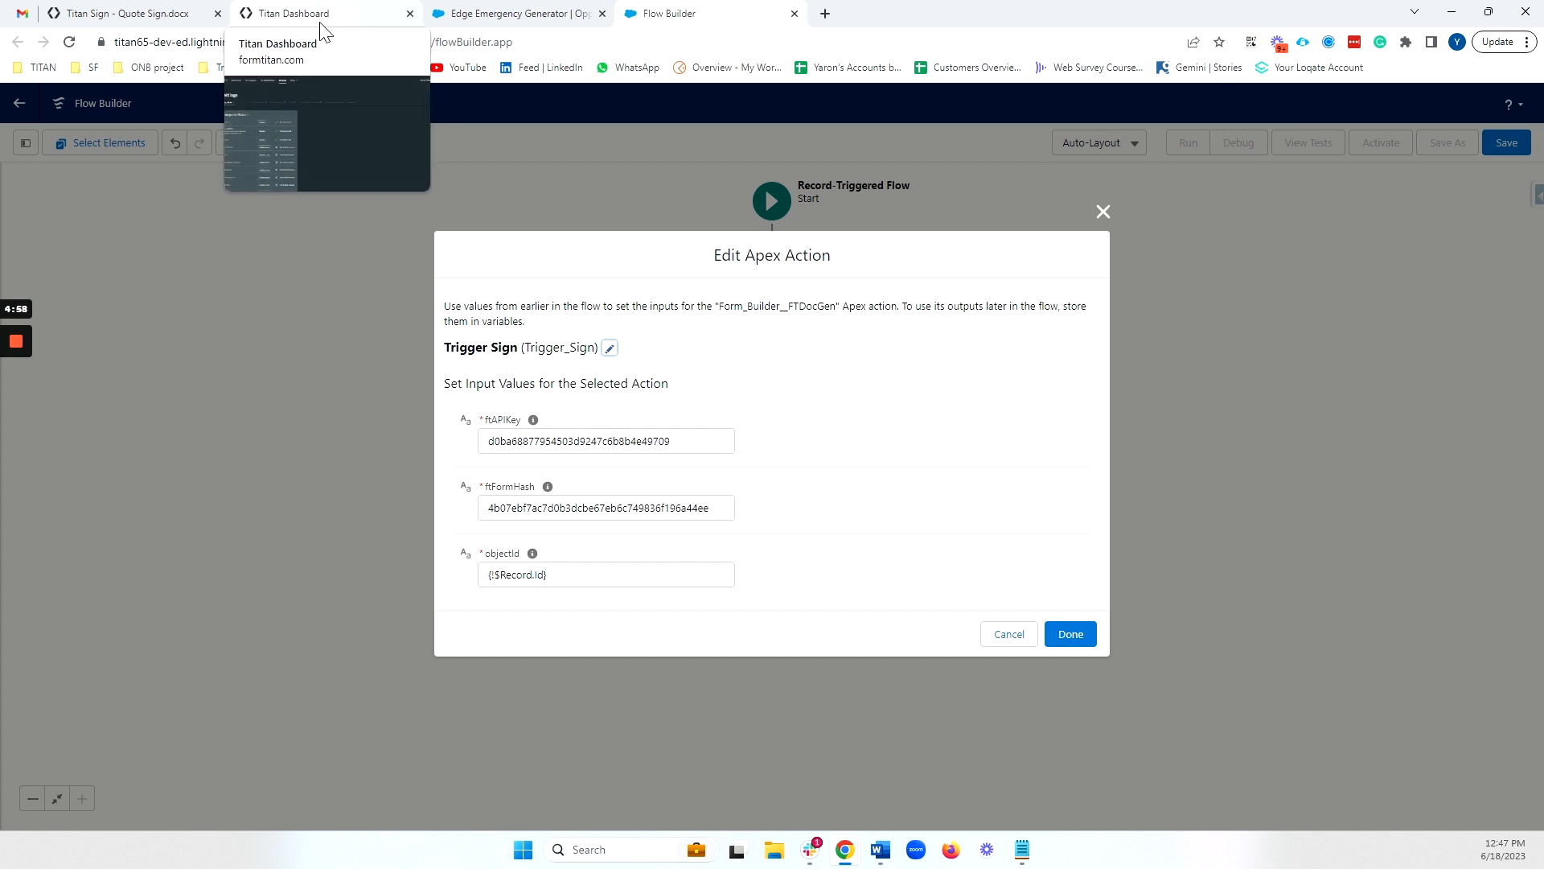
{"action": "left_click", "coordinate": [1070, 634]}
Save the flow with the label Trigger Titan Sign Quote and activate it
{"action": "left_click", "coordinate": [1509, 143]}
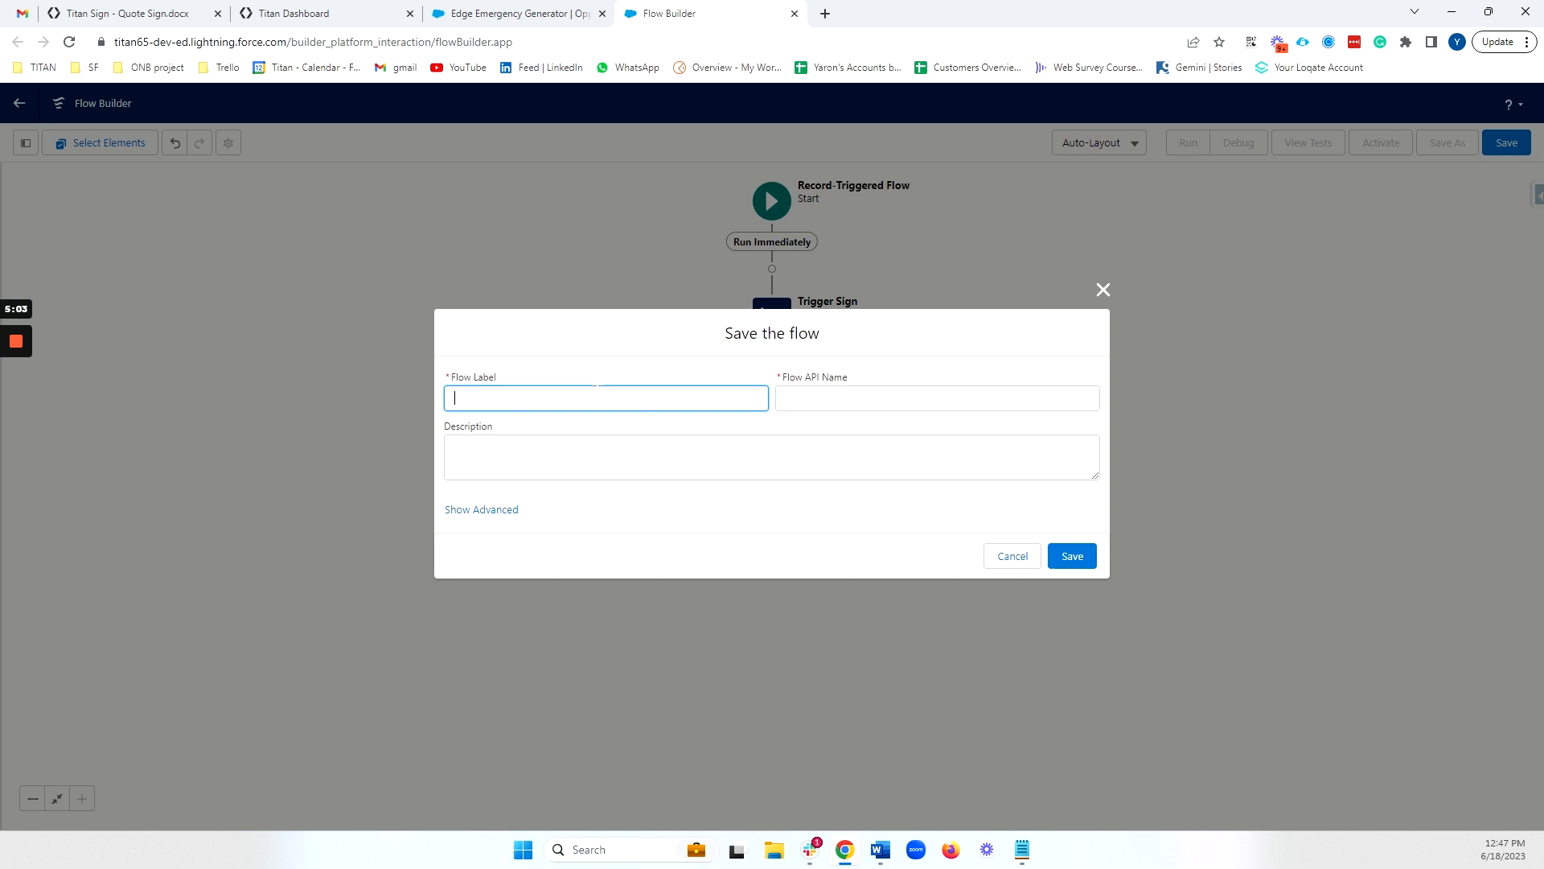
{"action": "type", "text": "Trigger Titan Sign Quote"}
{"action": "left_click", "coordinate": [690, 455]}
{"action": "left_click", "coordinate": [1072, 556]}
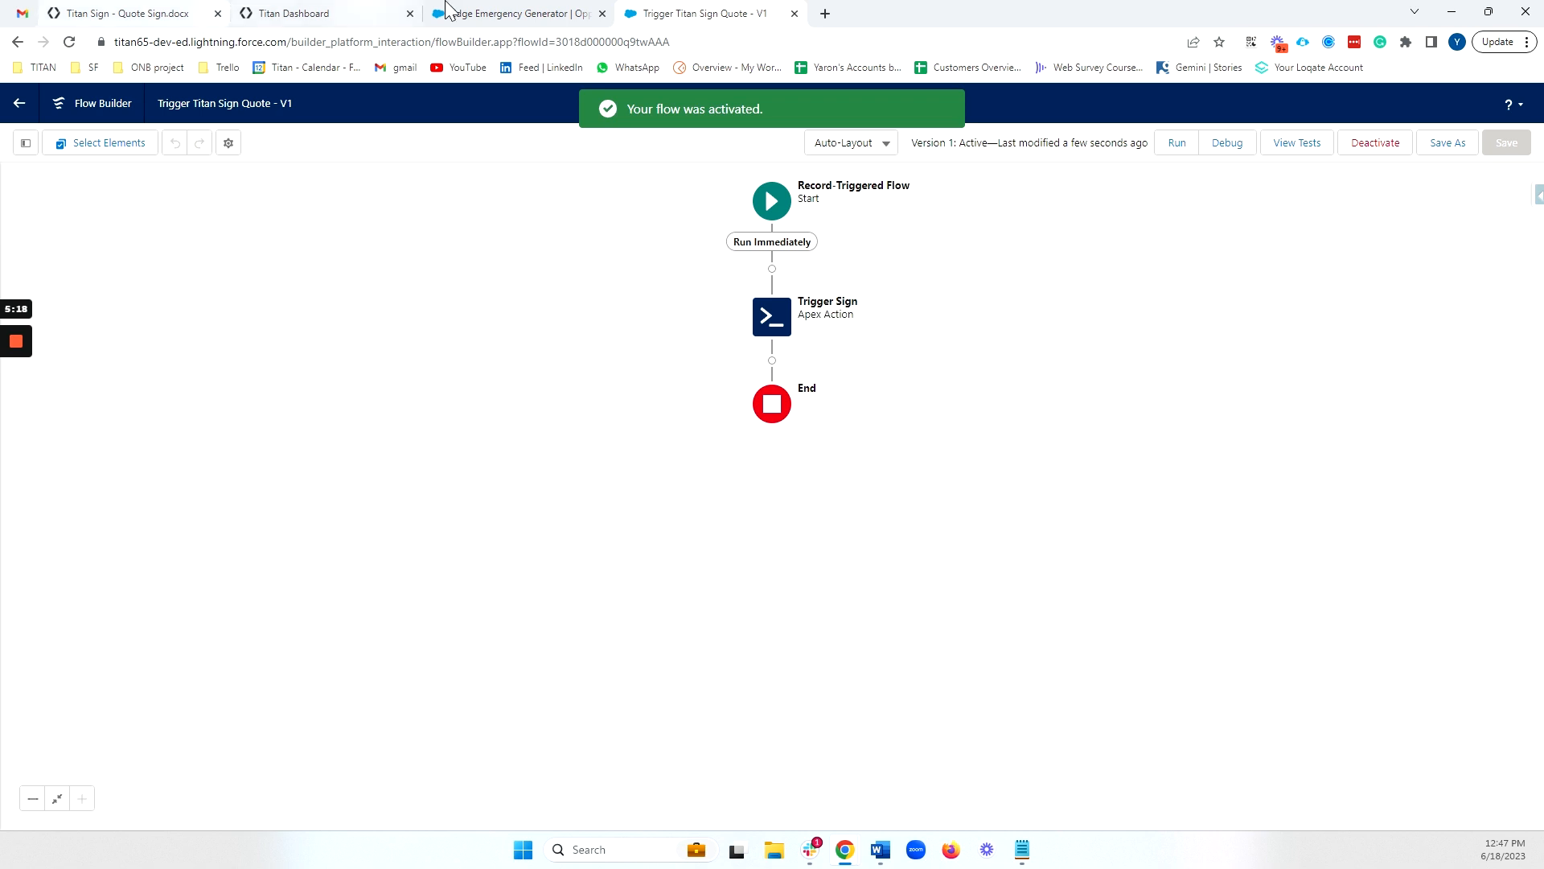
Mark Proposal/Price Quote as the current stage of the Edge Emergency Generator opportunity and view its details, including the account
{"action": "left_click", "coordinate": [494, 14]}
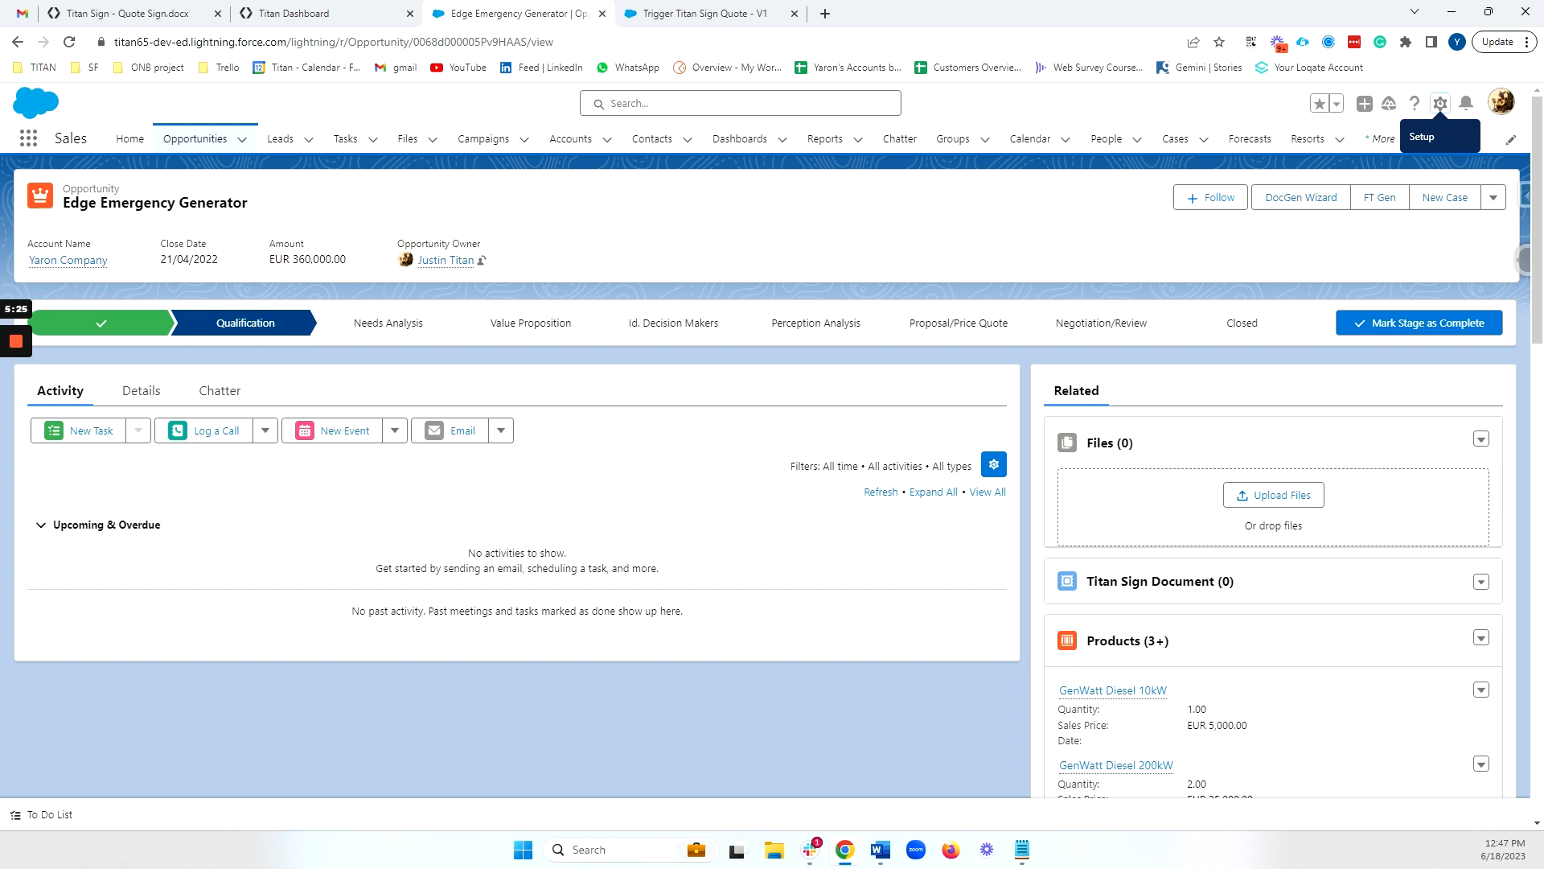
{"action": "left_click", "coordinate": [973, 329]}
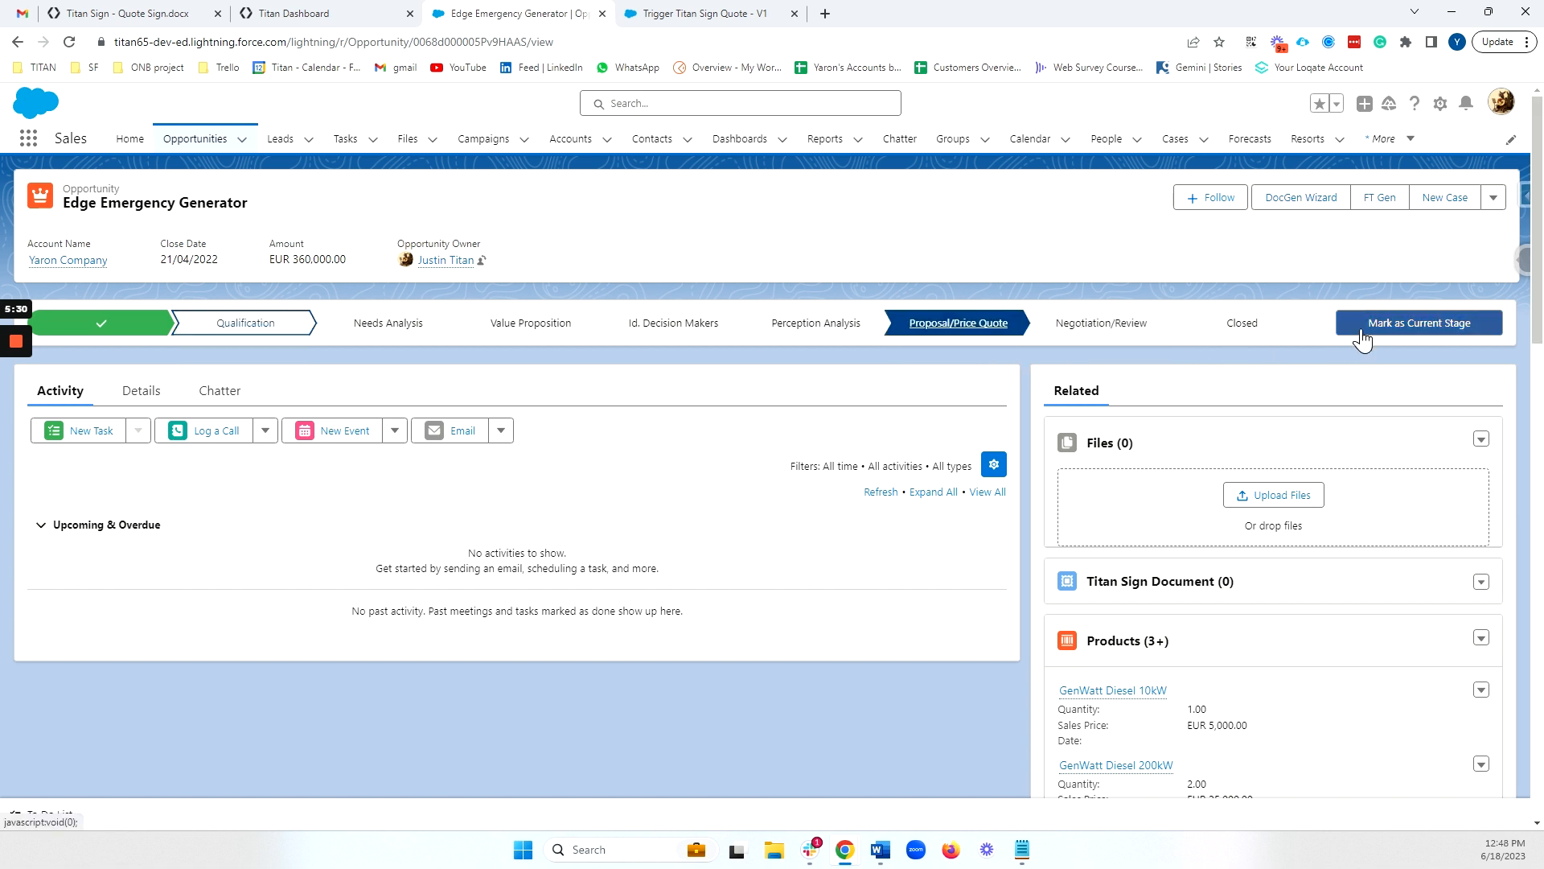
{"action": "left_click", "coordinate": [1379, 326]}
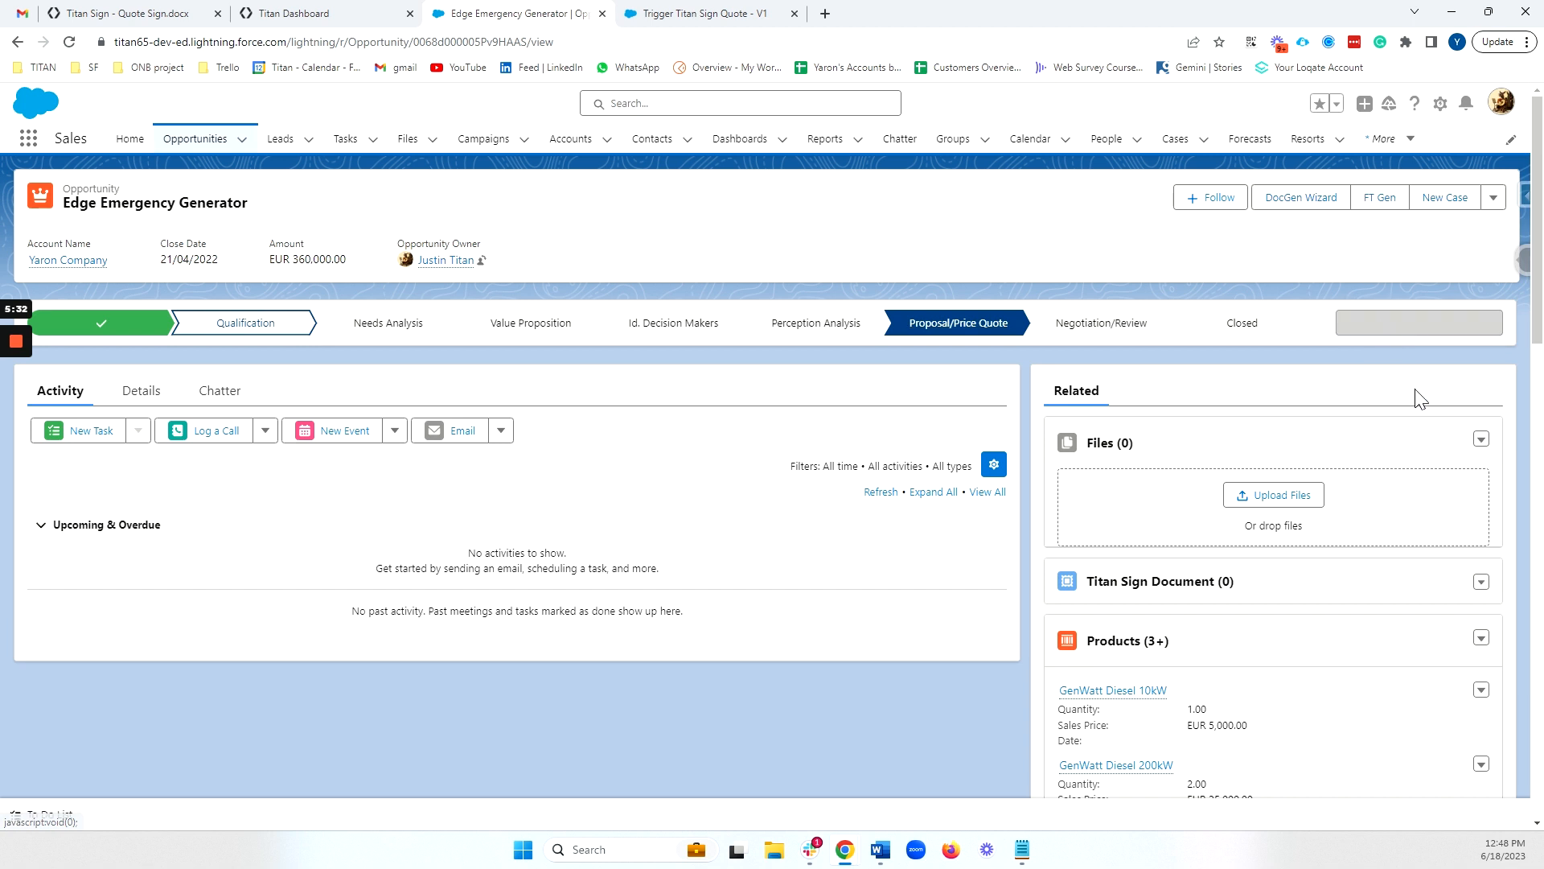
{"action": "left_click", "coordinate": [141, 391]}
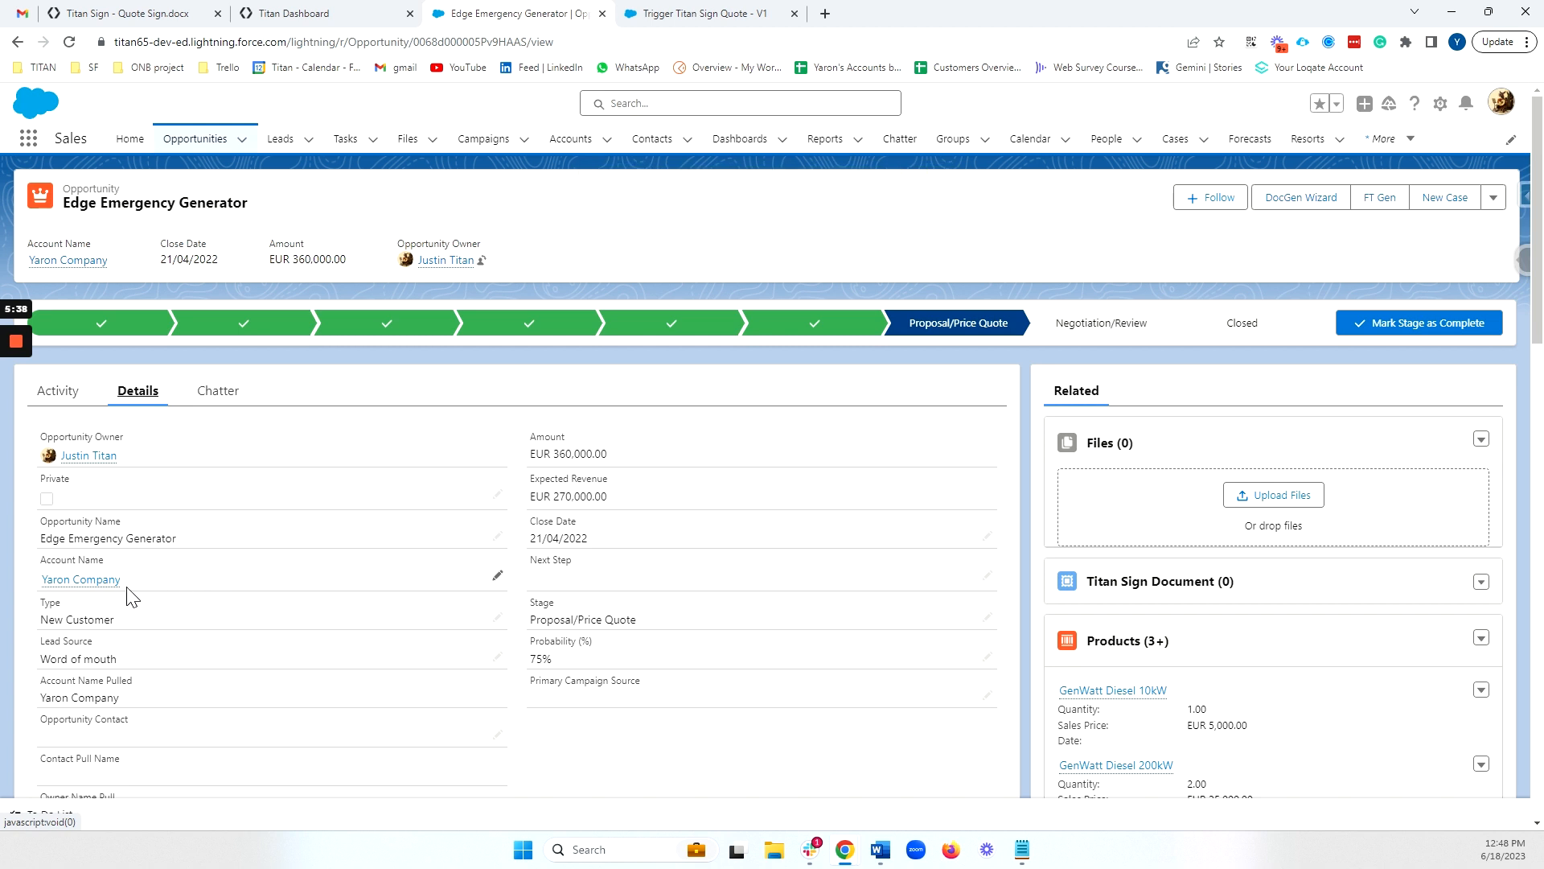
{"action": "mouse_move", "coordinate": [83, 592]}
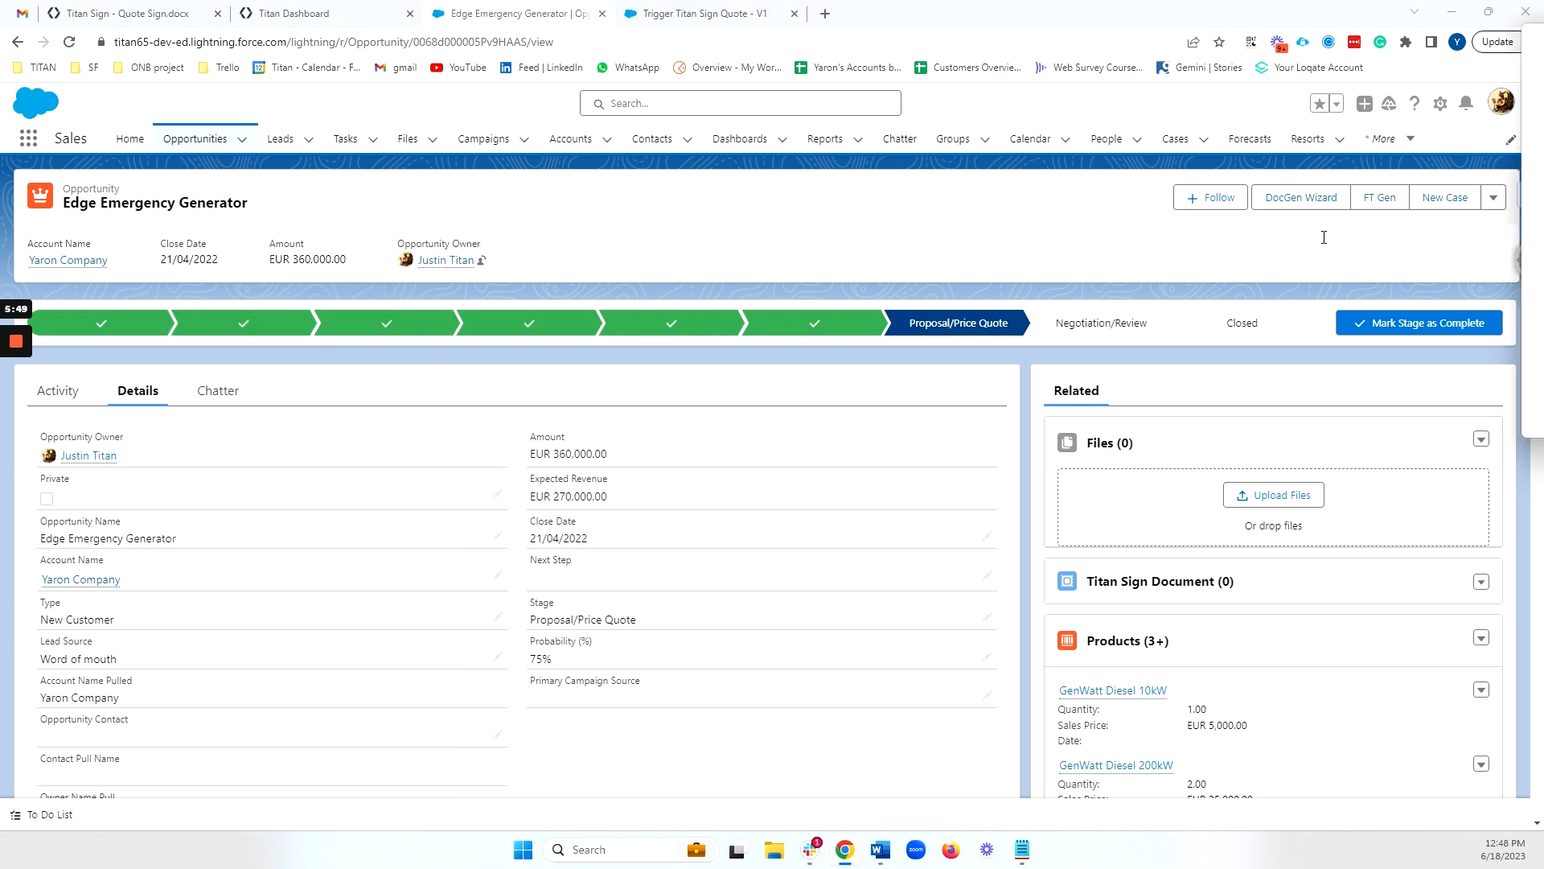
Go to the signature field at the end of the generated Titan Sign quote and sign it with a drawn signature
{"action": "scroll", "coordinate": [668, 379], "scroll_direction": "down", "scroll_amount": 7}
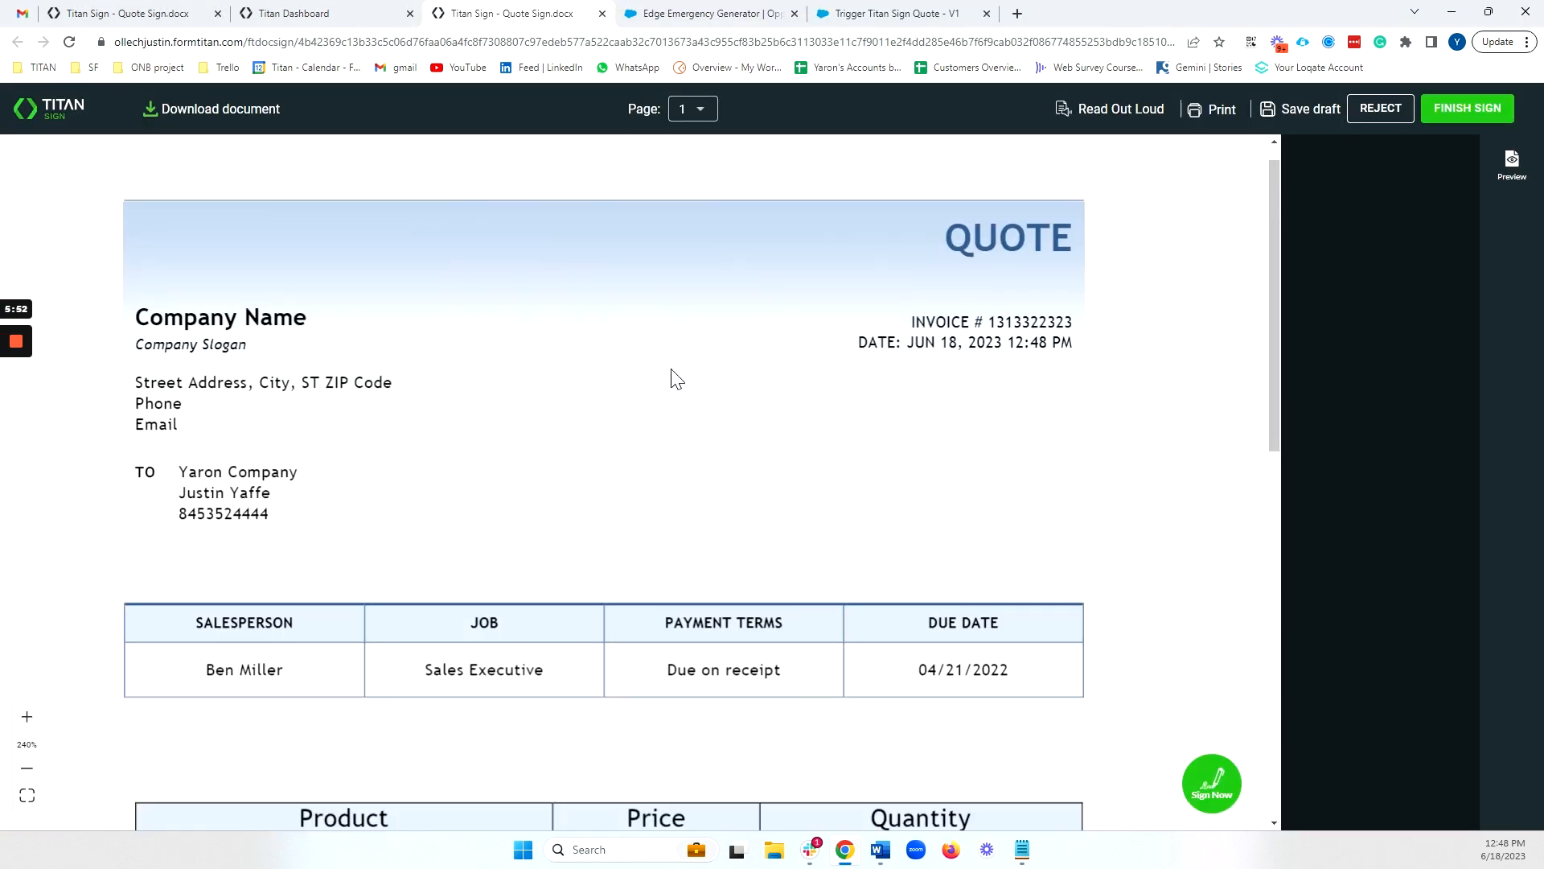
{"action": "scroll", "coordinate": [668, 365], "scroll_direction": "down", "scroll_amount": 2}
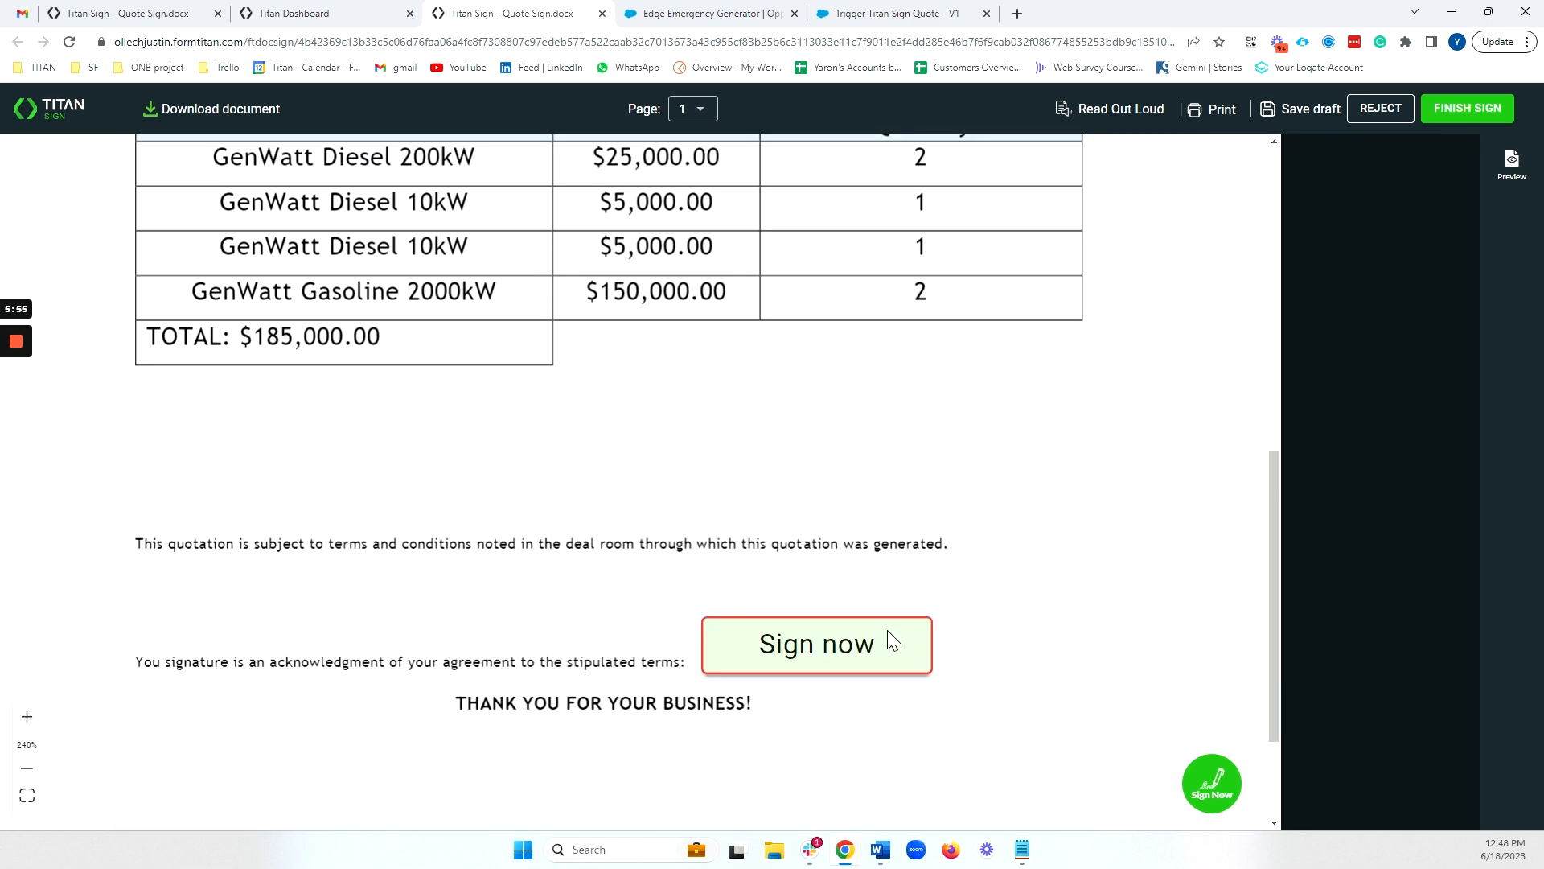
{"action": "left_click", "coordinate": [786, 641]}
{"action": "left_click_drag", "start_coordinate": [626, 477], "coordinate": [859, 483]}
{"action": "left_click", "coordinate": [997, 641]}
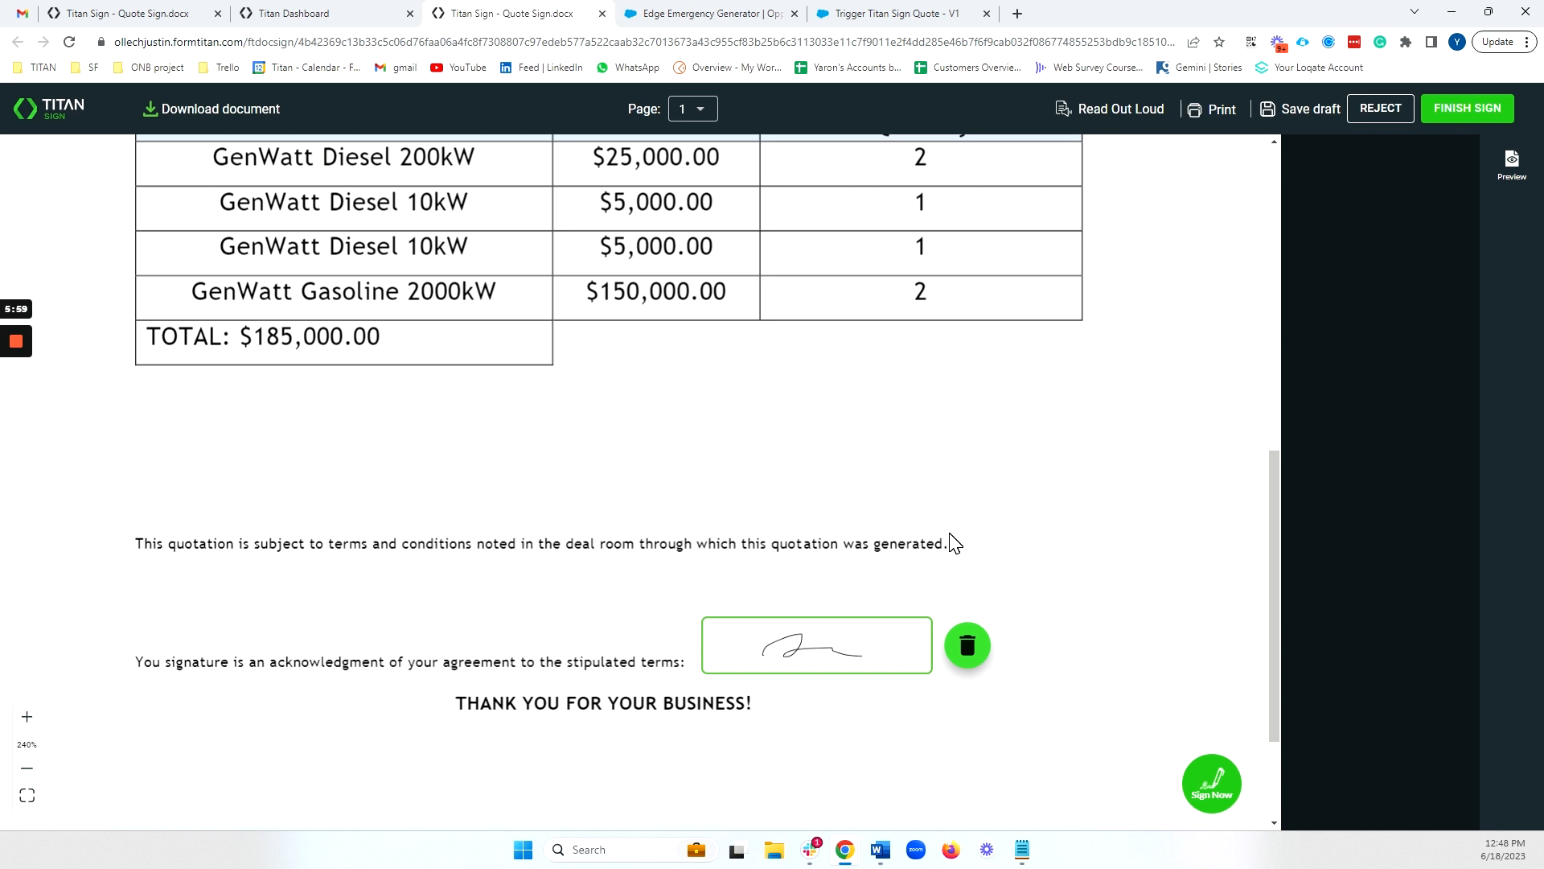